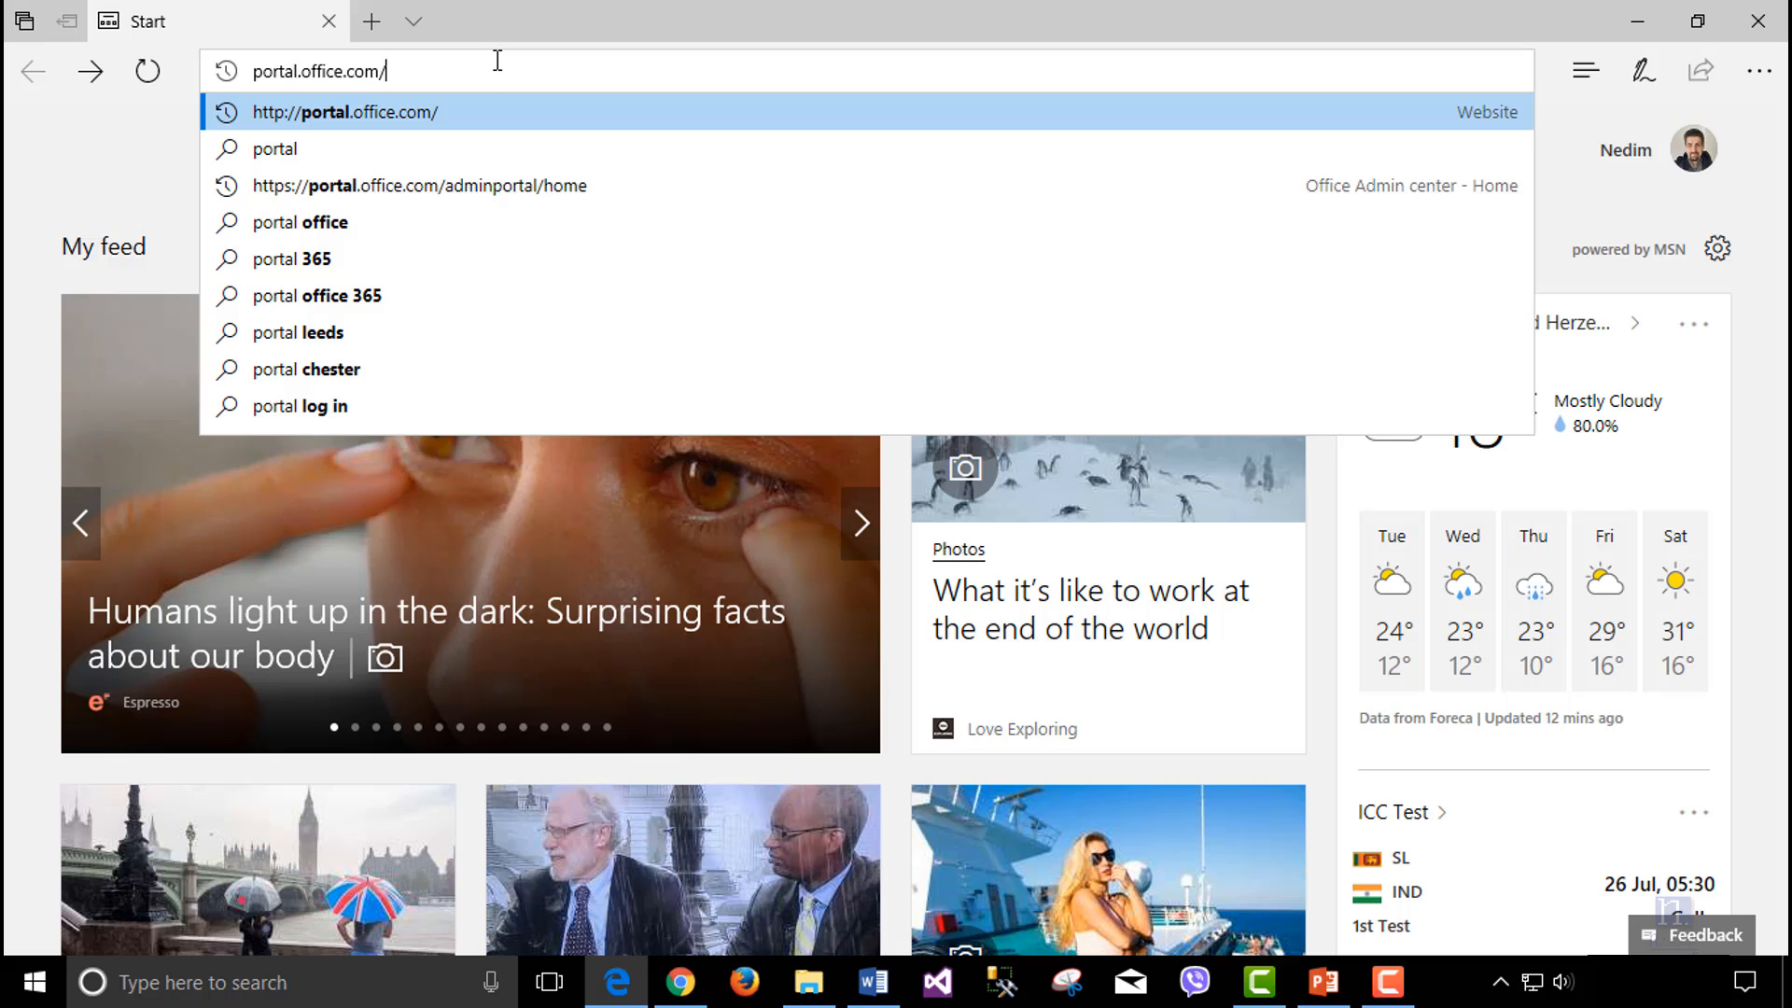
Step: Go to portal.office.com and sign in to Office 365 with the saved work account, entering the account password
{"action": "key", "text": "Return"}
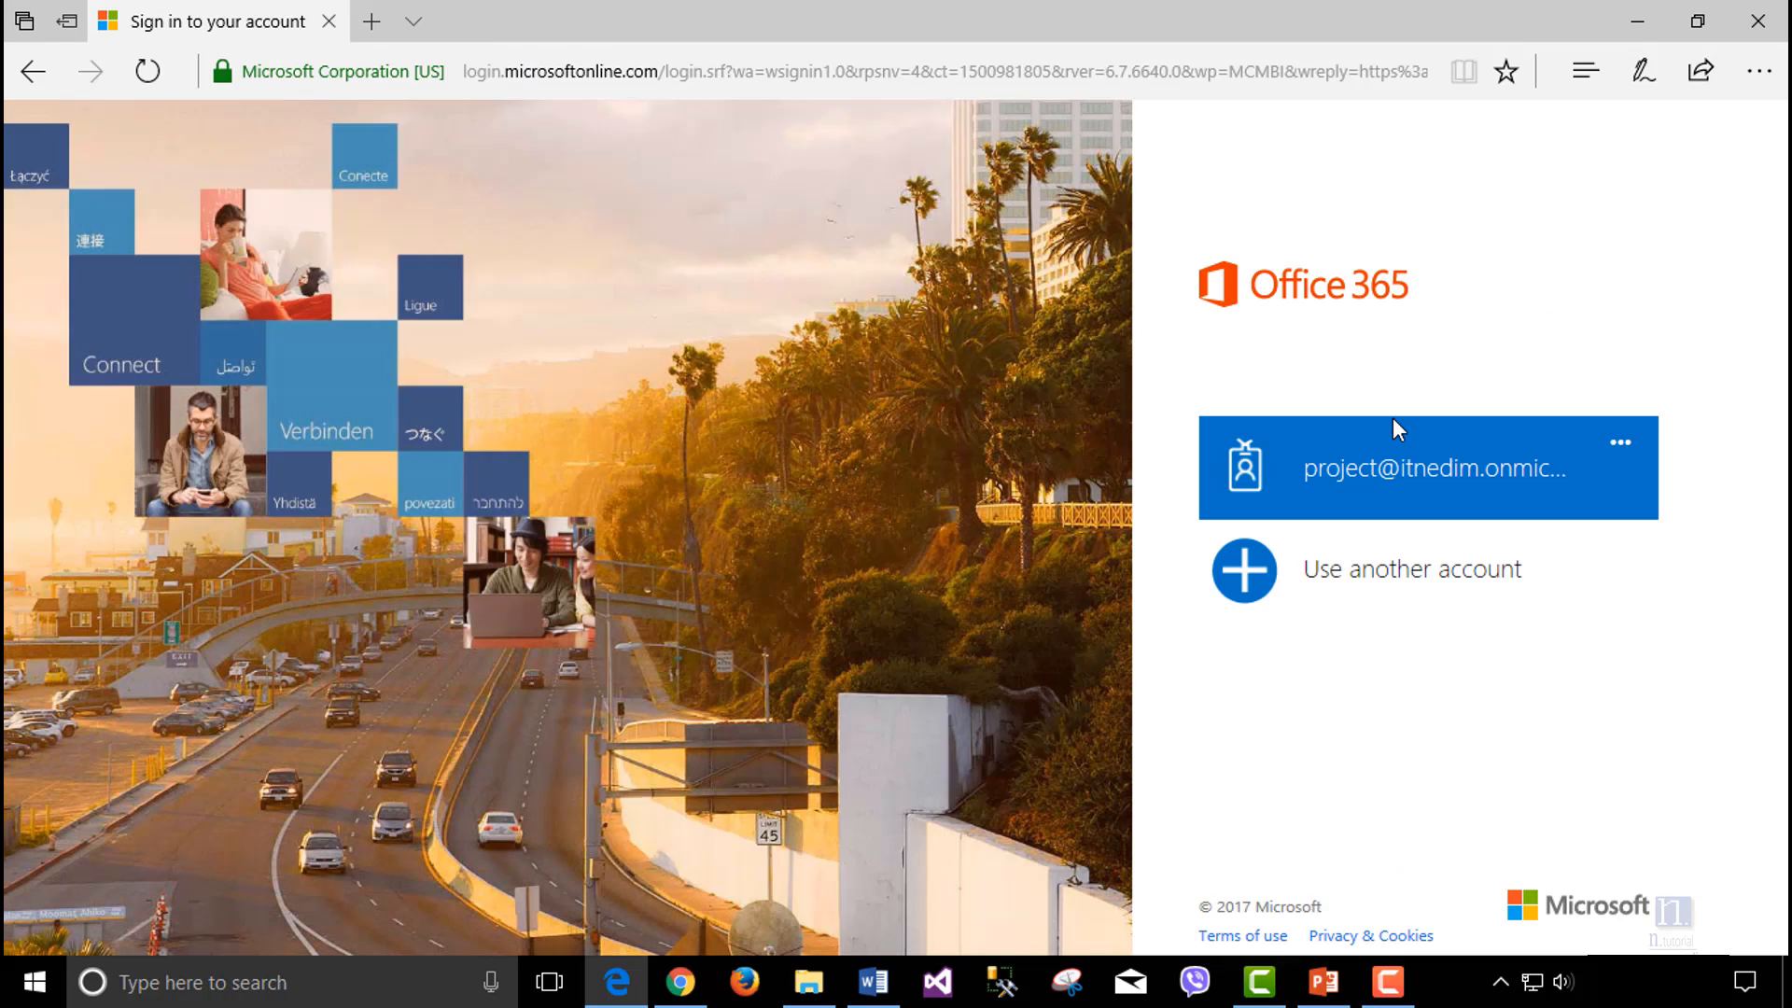
{"action": "left_click", "coordinate": [1409, 448]}
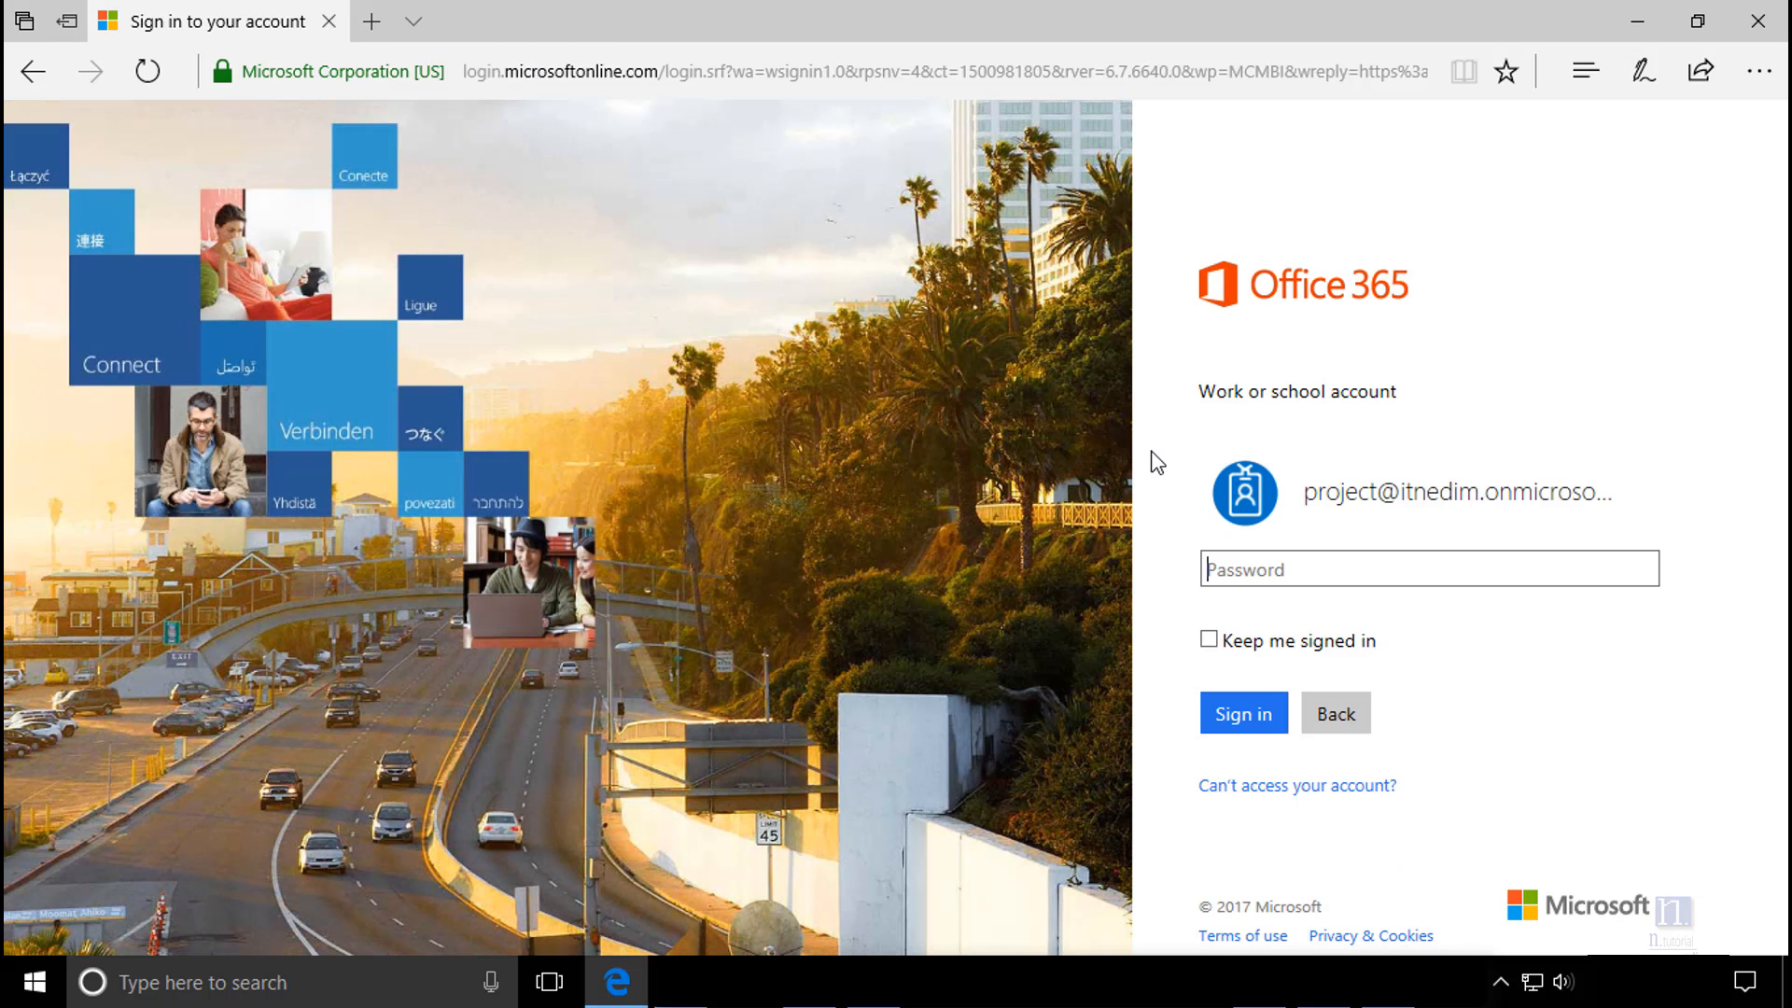
{"action": "type", "text": "••"}
{"action": "left_click", "coordinate": [1255, 705]}
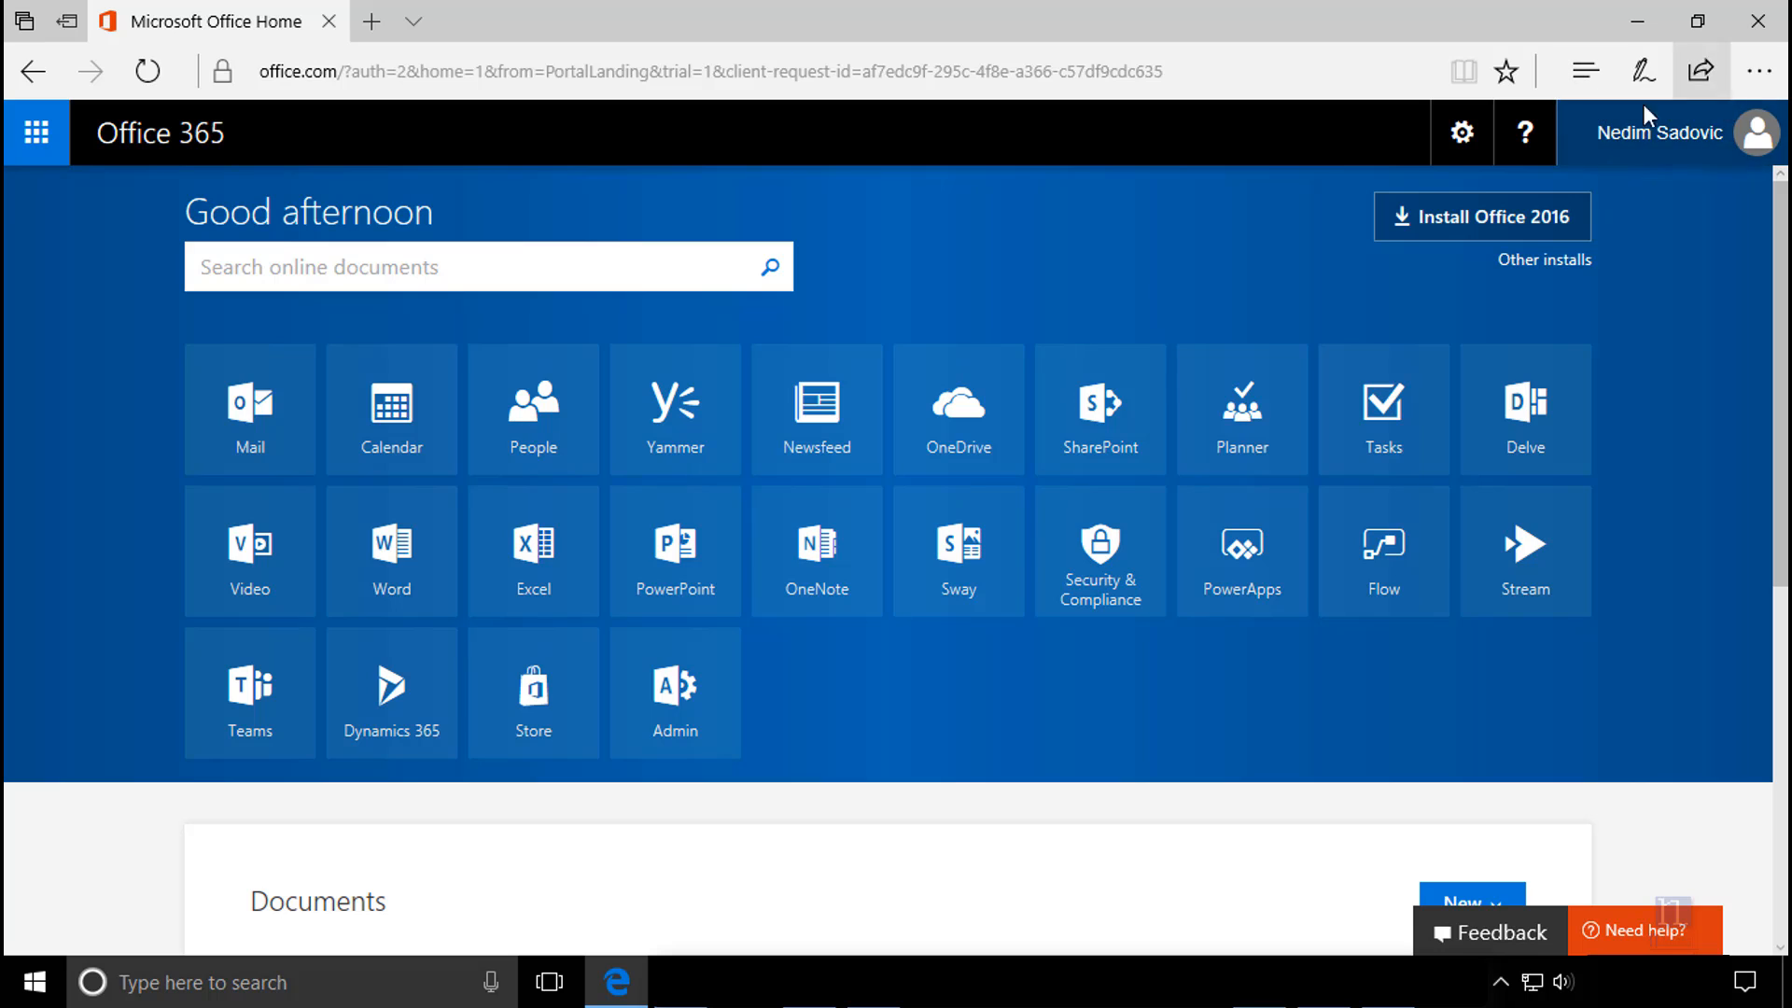
Step: Open the Office 365 Admin center and go to the list of active users
{"action": "left_click", "coordinate": [680, 695]}
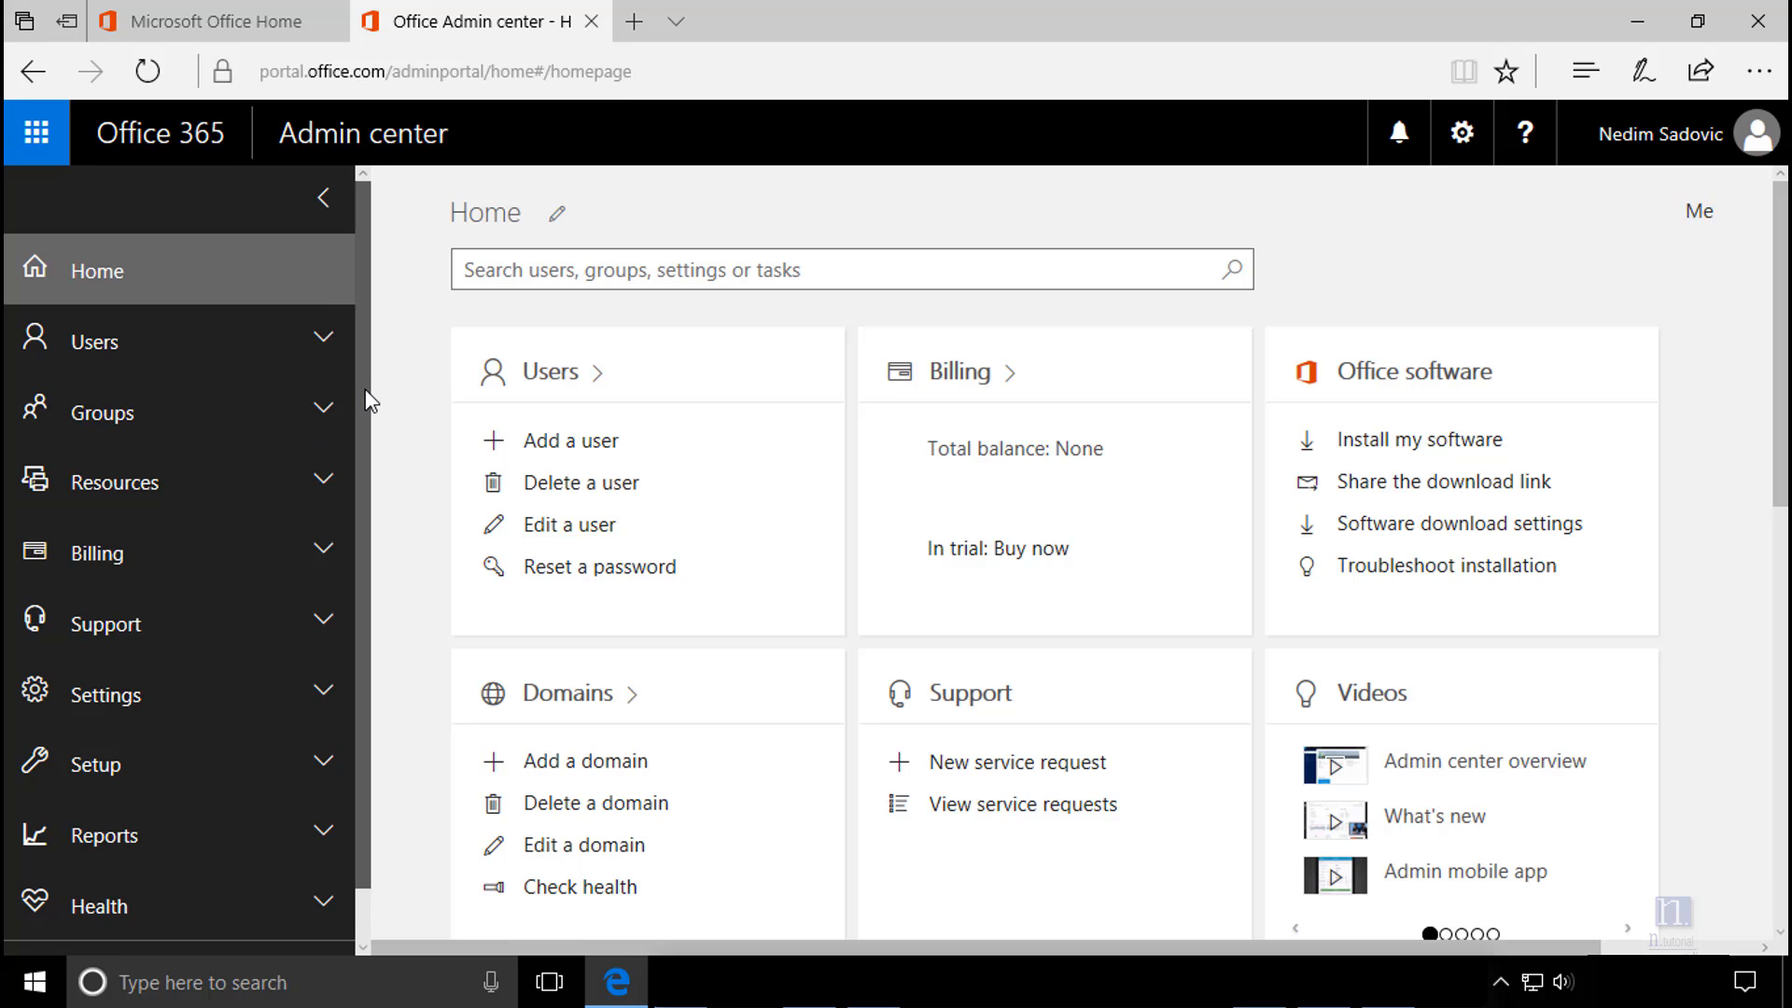
{"action": "left_click", "coordinate": [140, 343]}
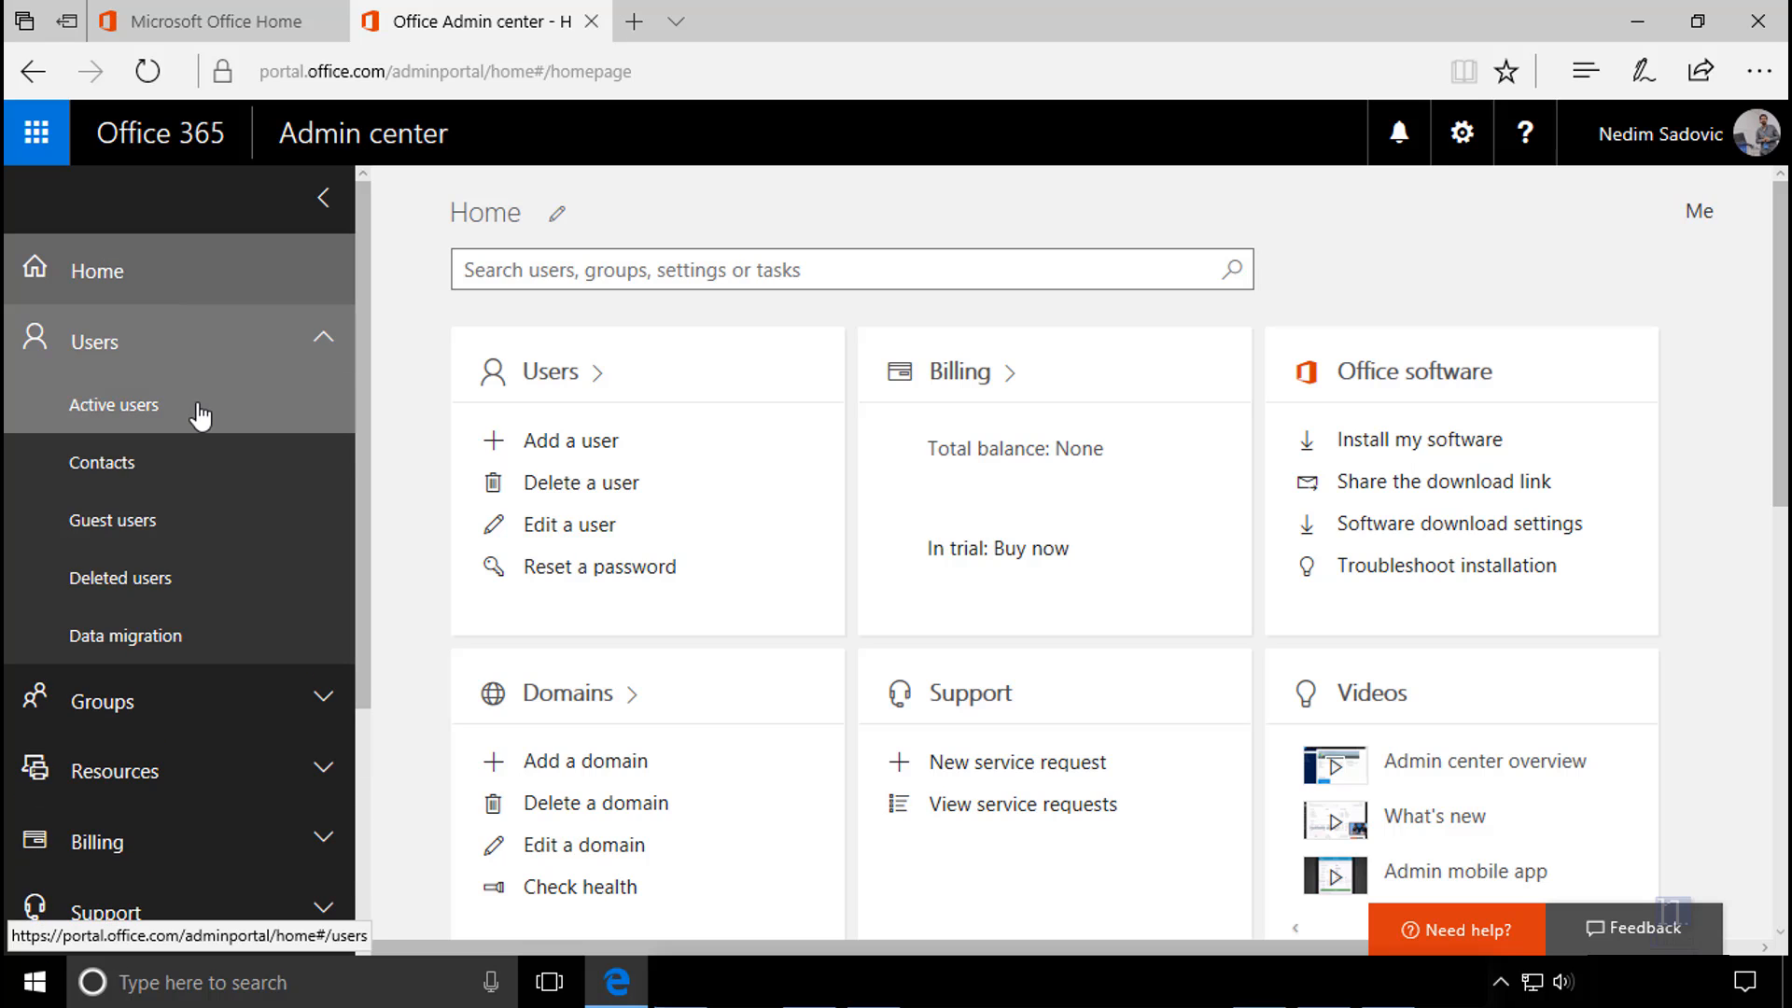
{"action": "left_click", "coordinate": [197, 410]}
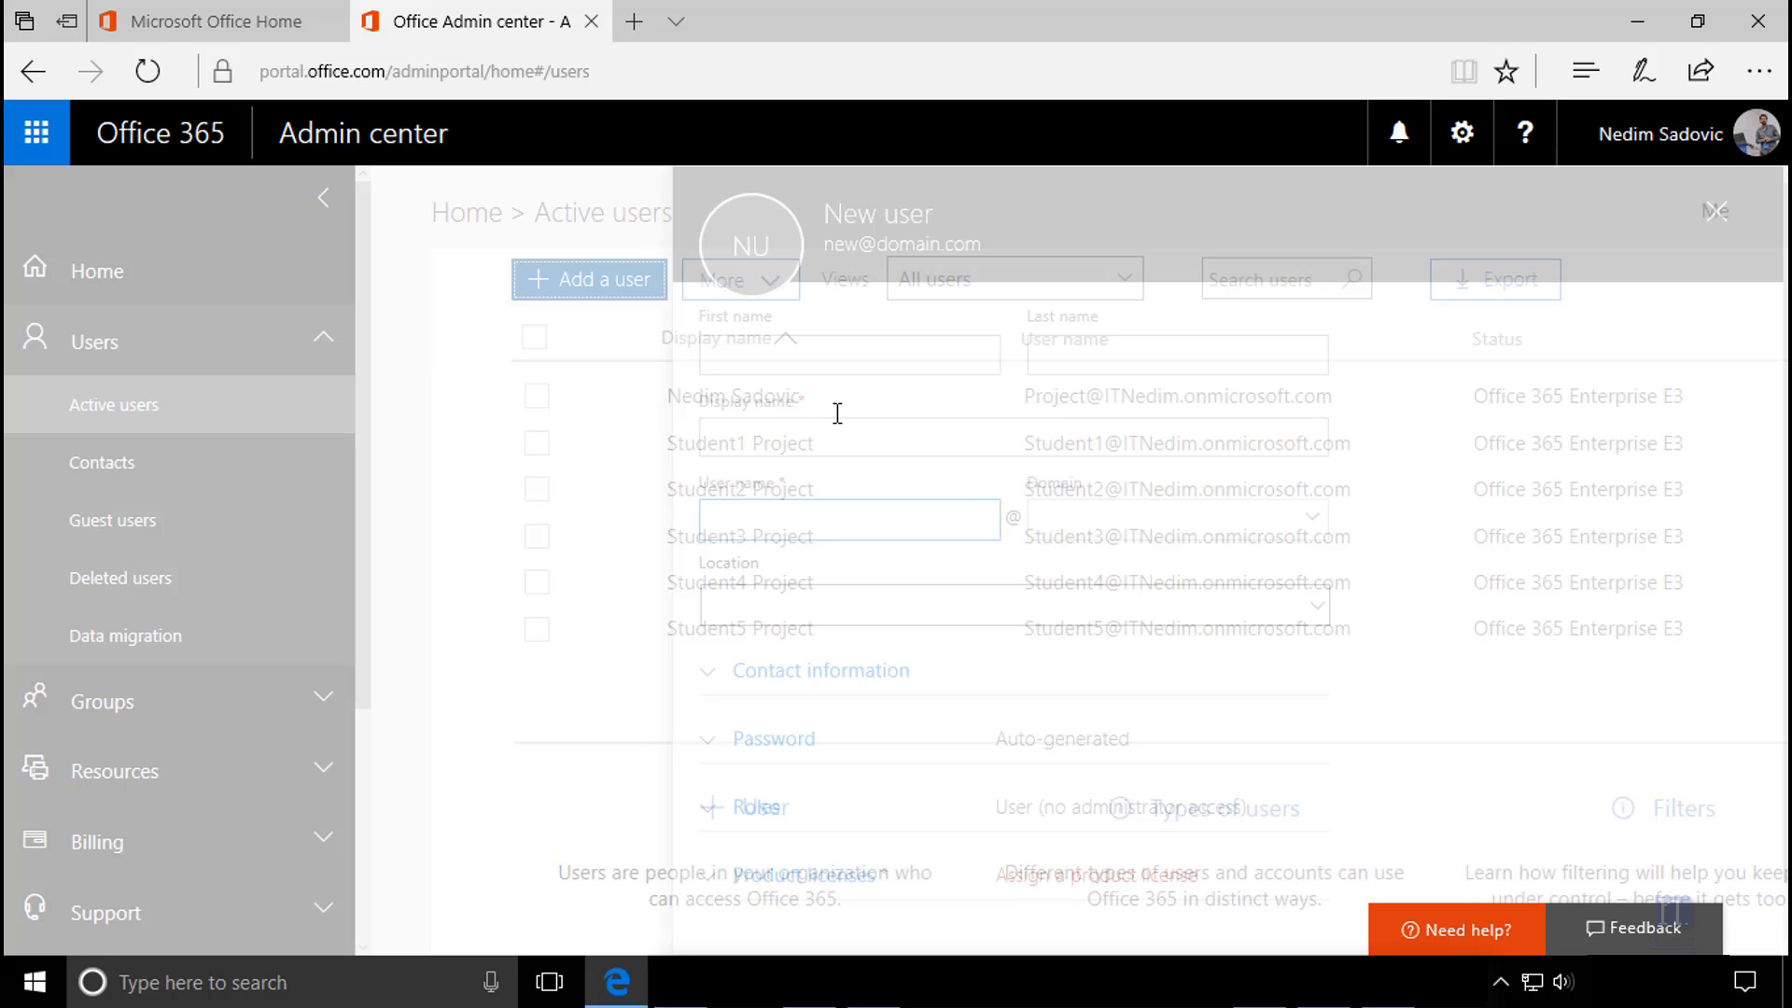
Step: Start a new user with first name ITStaff, last name Local and user name Administrator
{"action": "type", "text": "ITSt"}
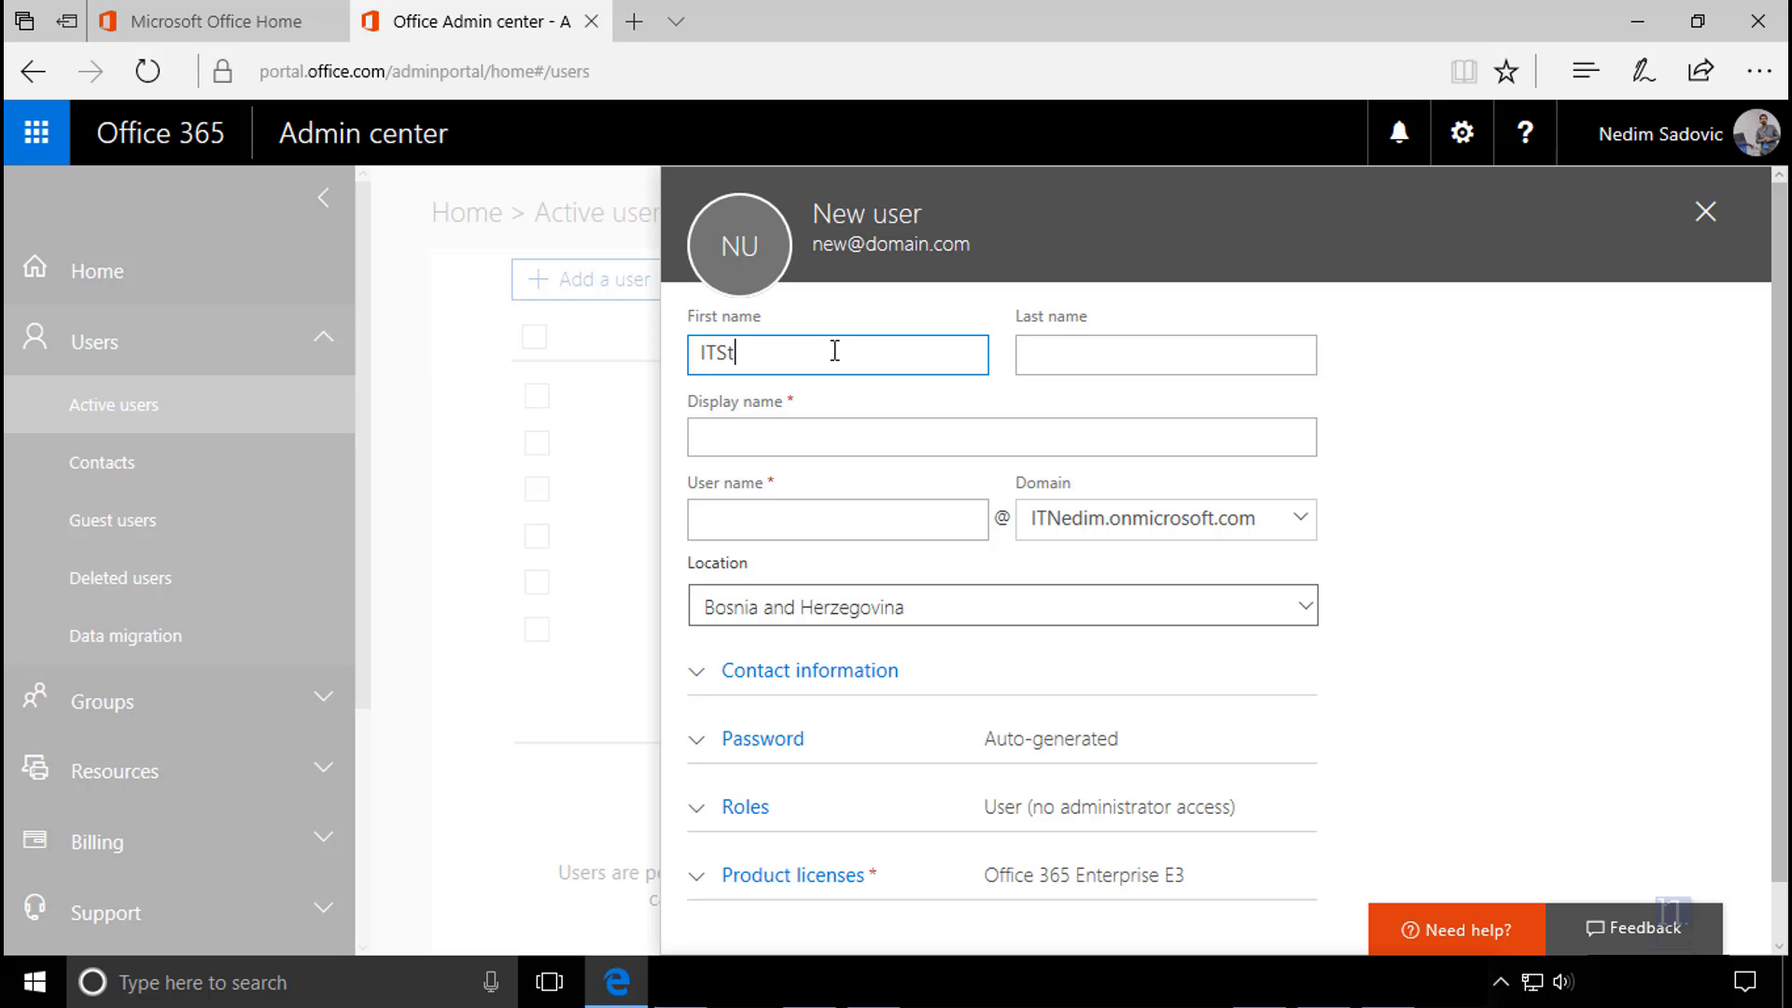
{"action": "left_click", "coordinate": [1040, 364]}
{"action": "type", "text": "Local"}
{"action": "key", "text": "Tab"}
{"action": "key", "text": "Tab"}
{"action": "type", "text": "Administra"}
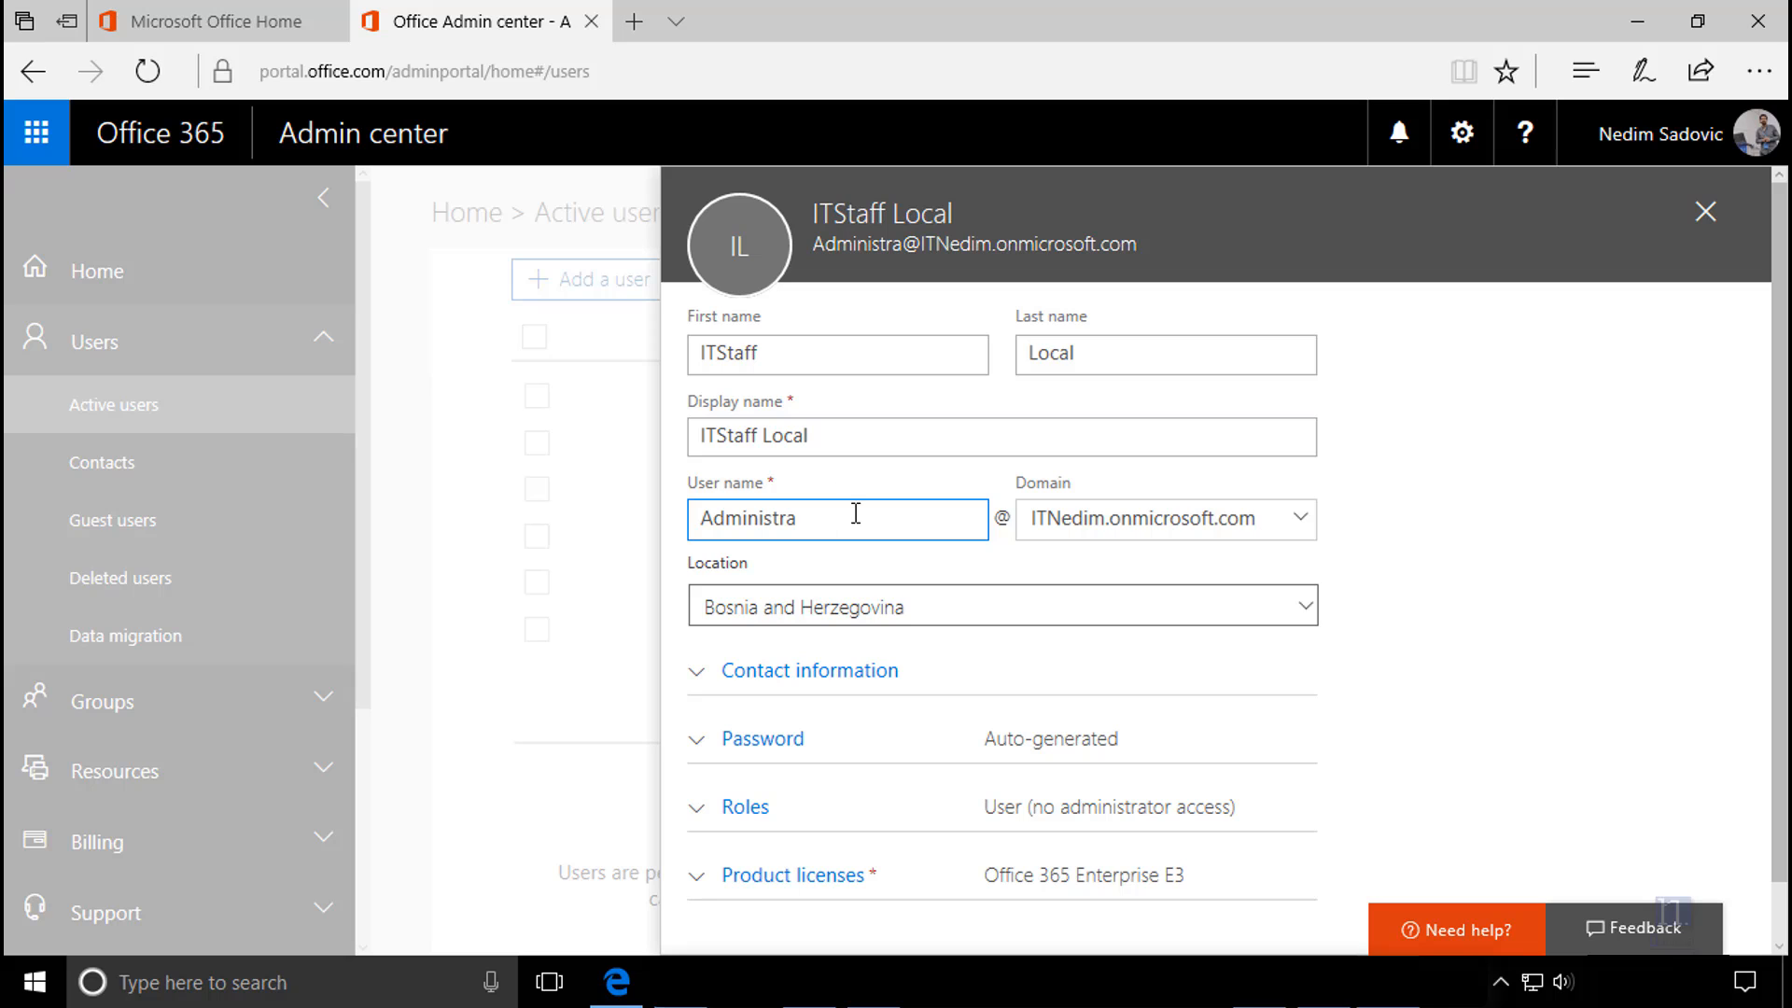
{"action": "left_click", "coordinate": [823, 526]}
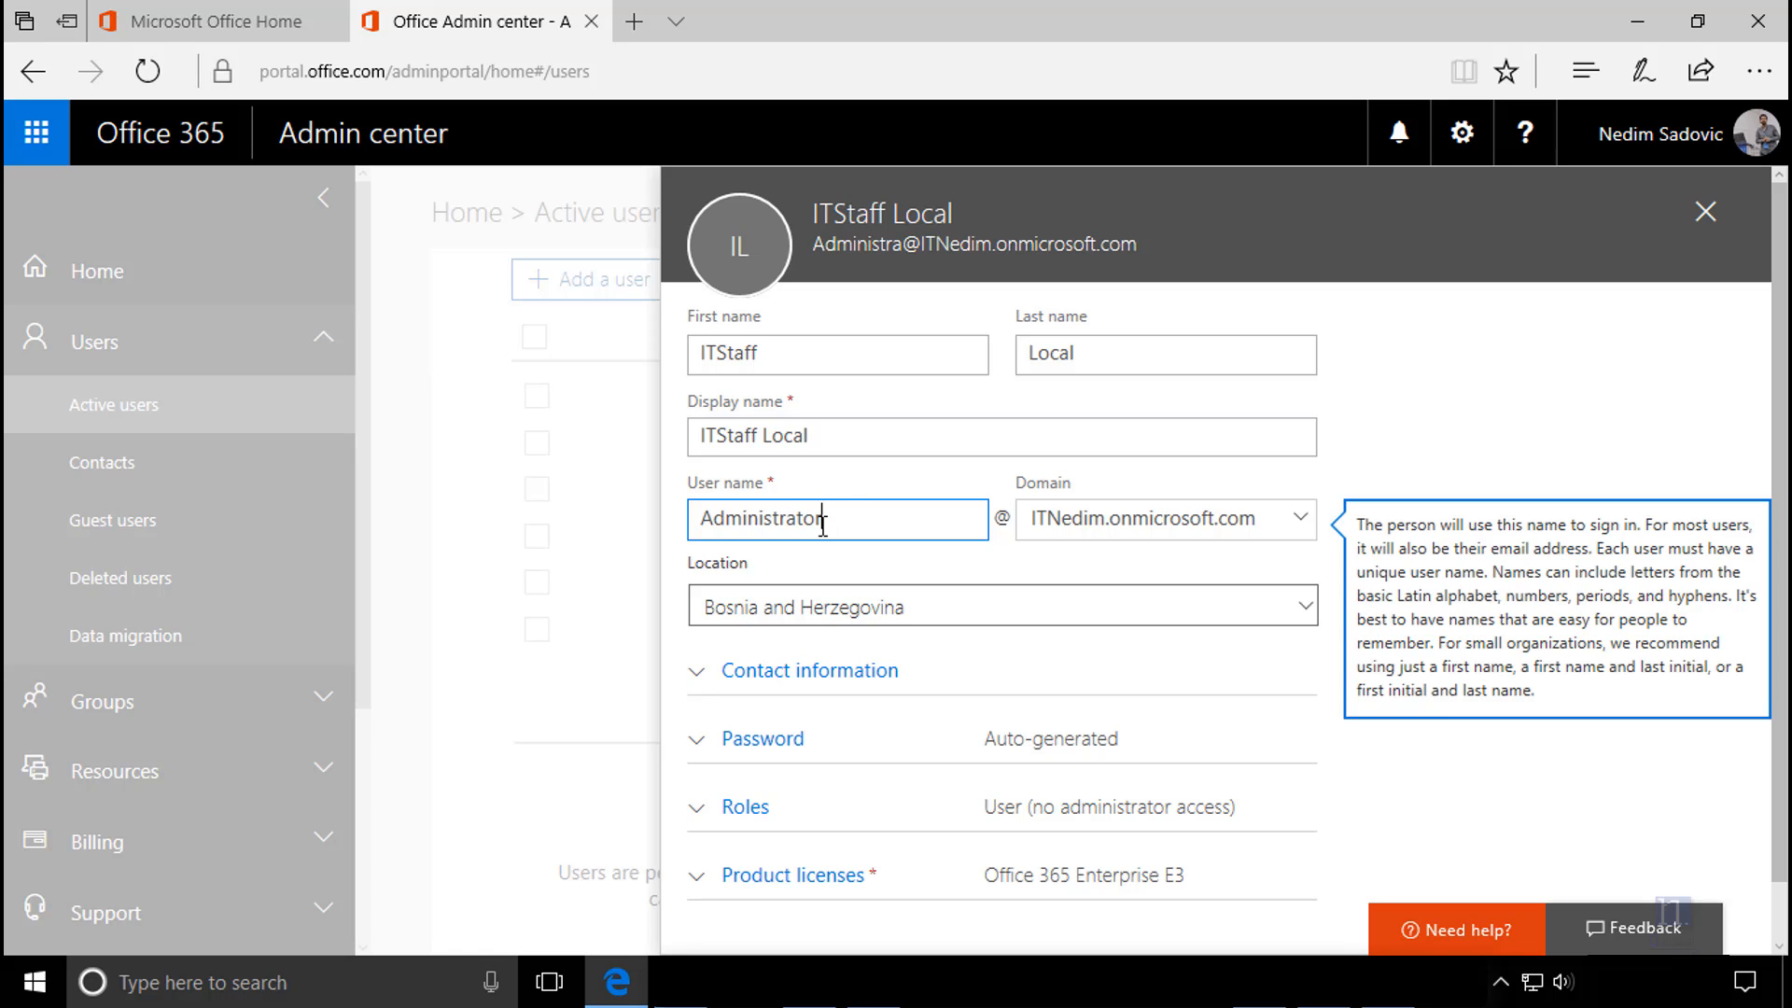
{"action": "type", "text": "tor"}
Step: Give the new user an admin-created password, entering it manually and not requiring a change at first sign-in
{"action": "scroll", "coordinate": [838, 635], "scroll_direction": "down", "scroll_amount": 1}
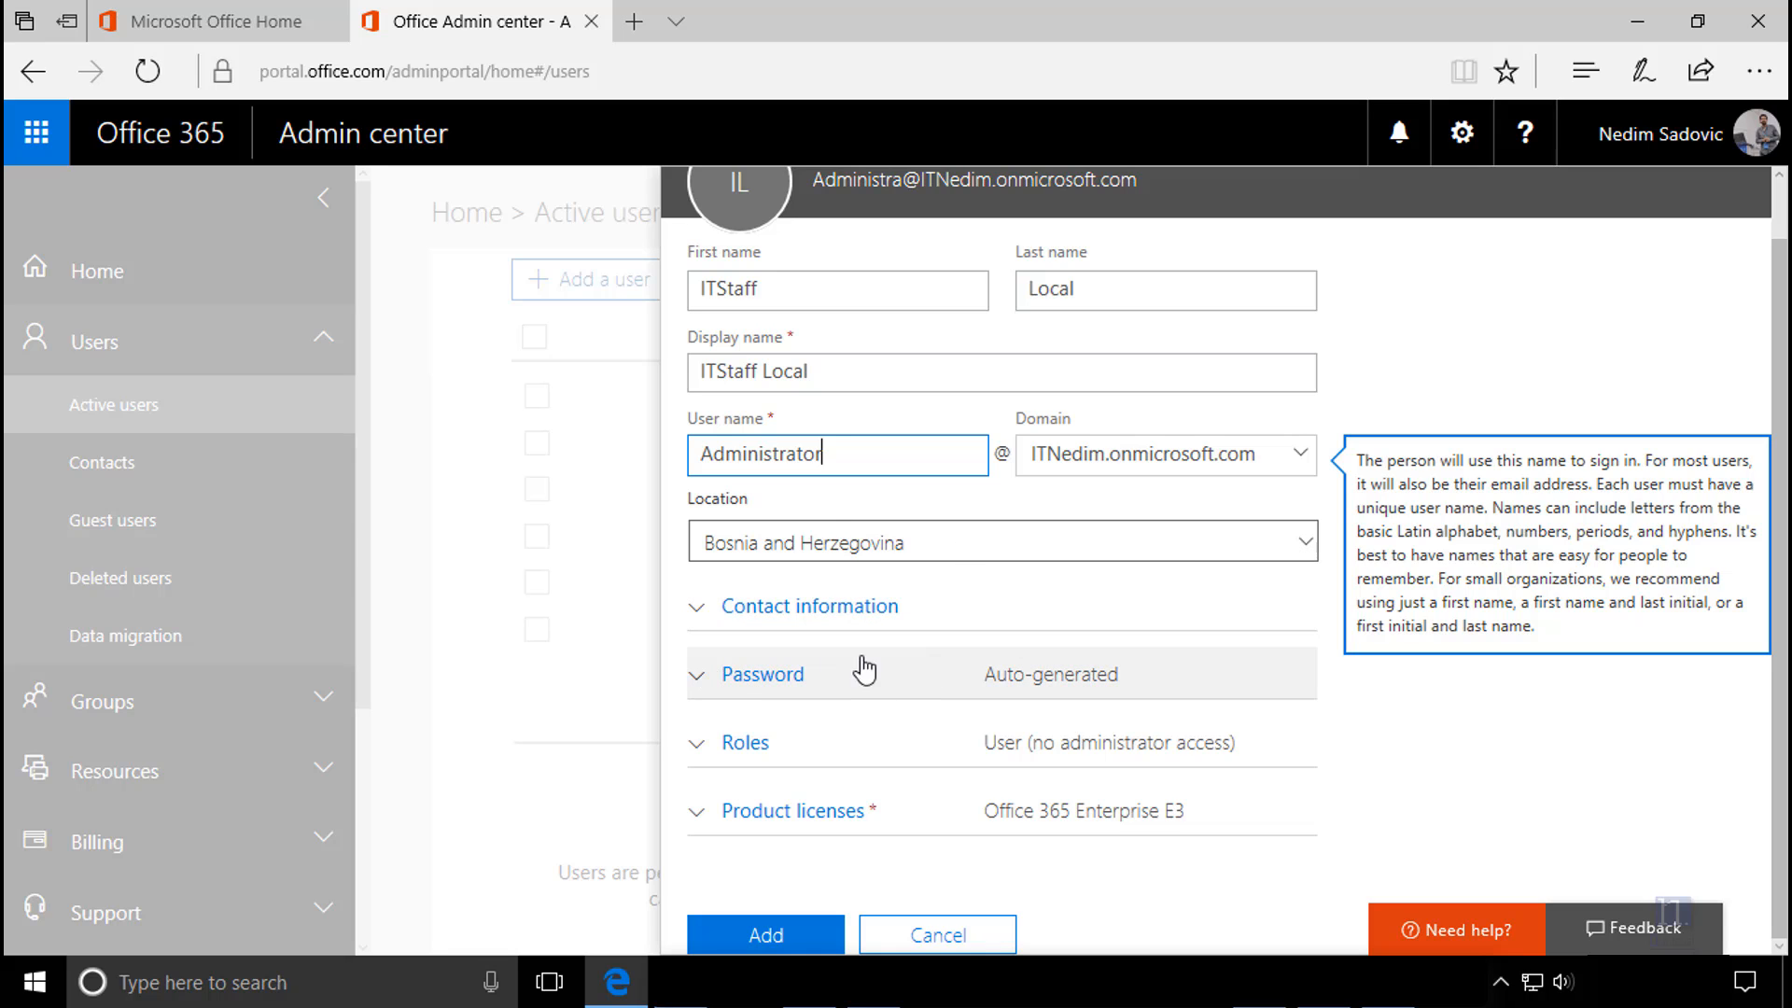
{"action": "left_click", "coordinate": [758, 693]}
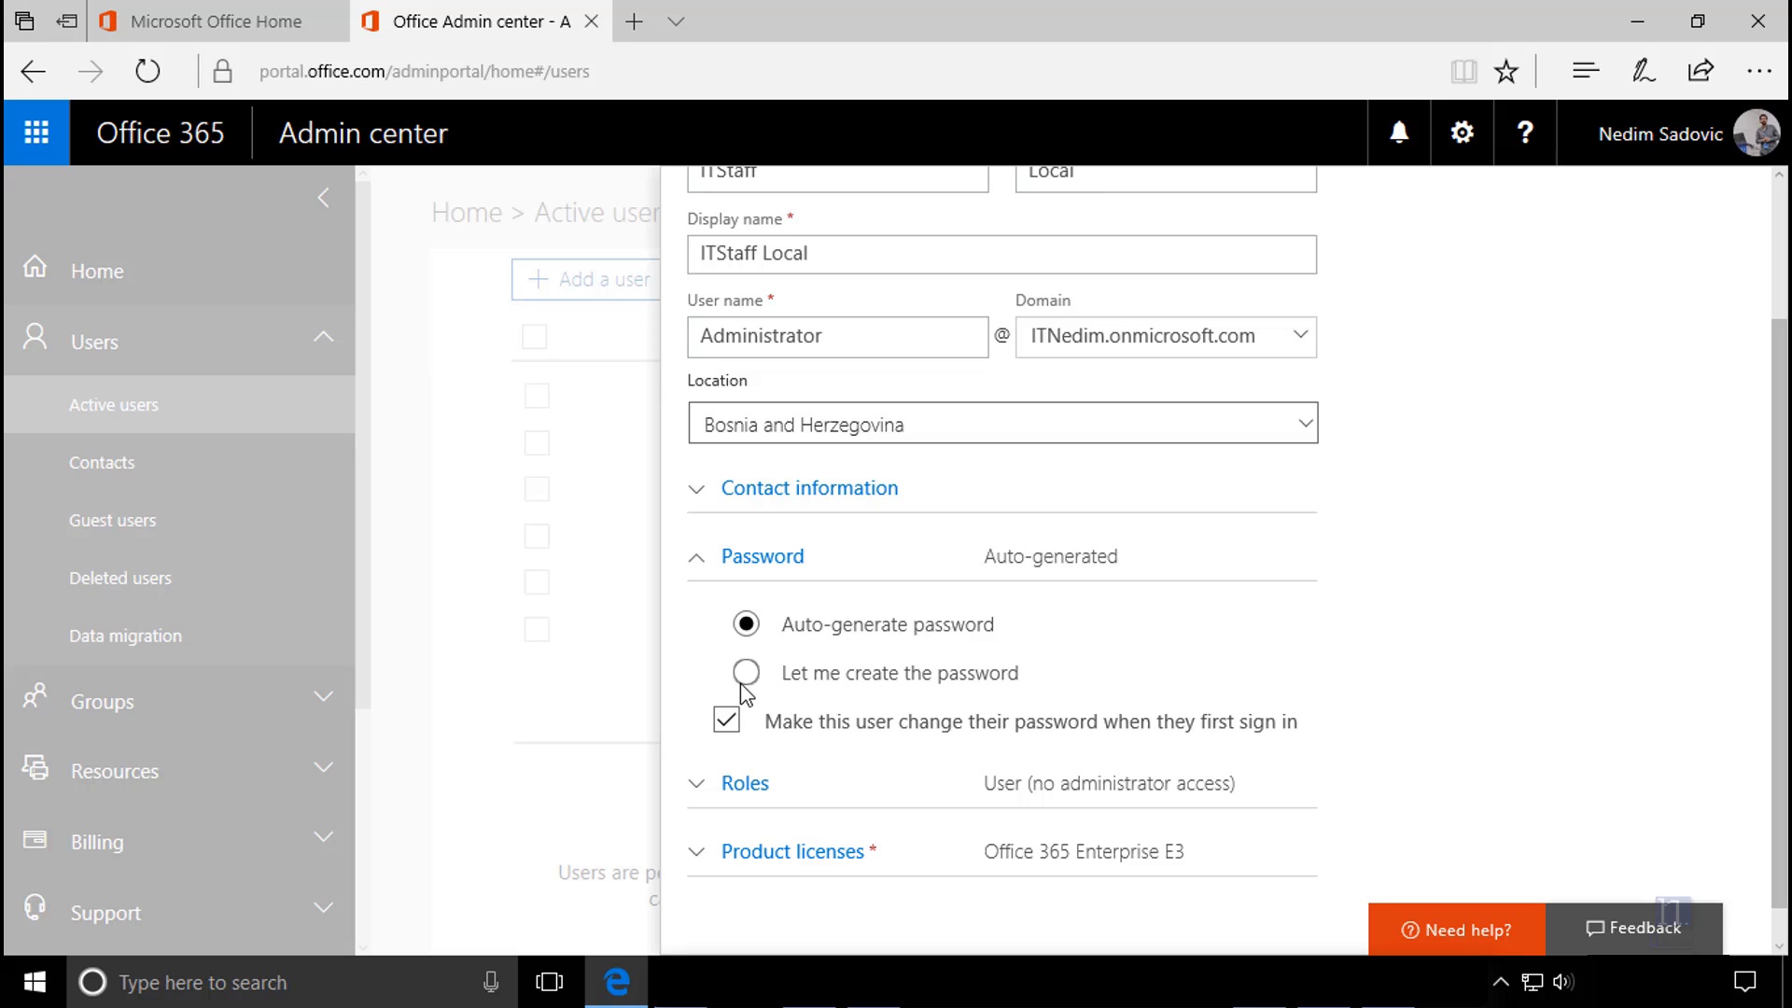
{"action": "left_click", "coordinate": [758, 676]}
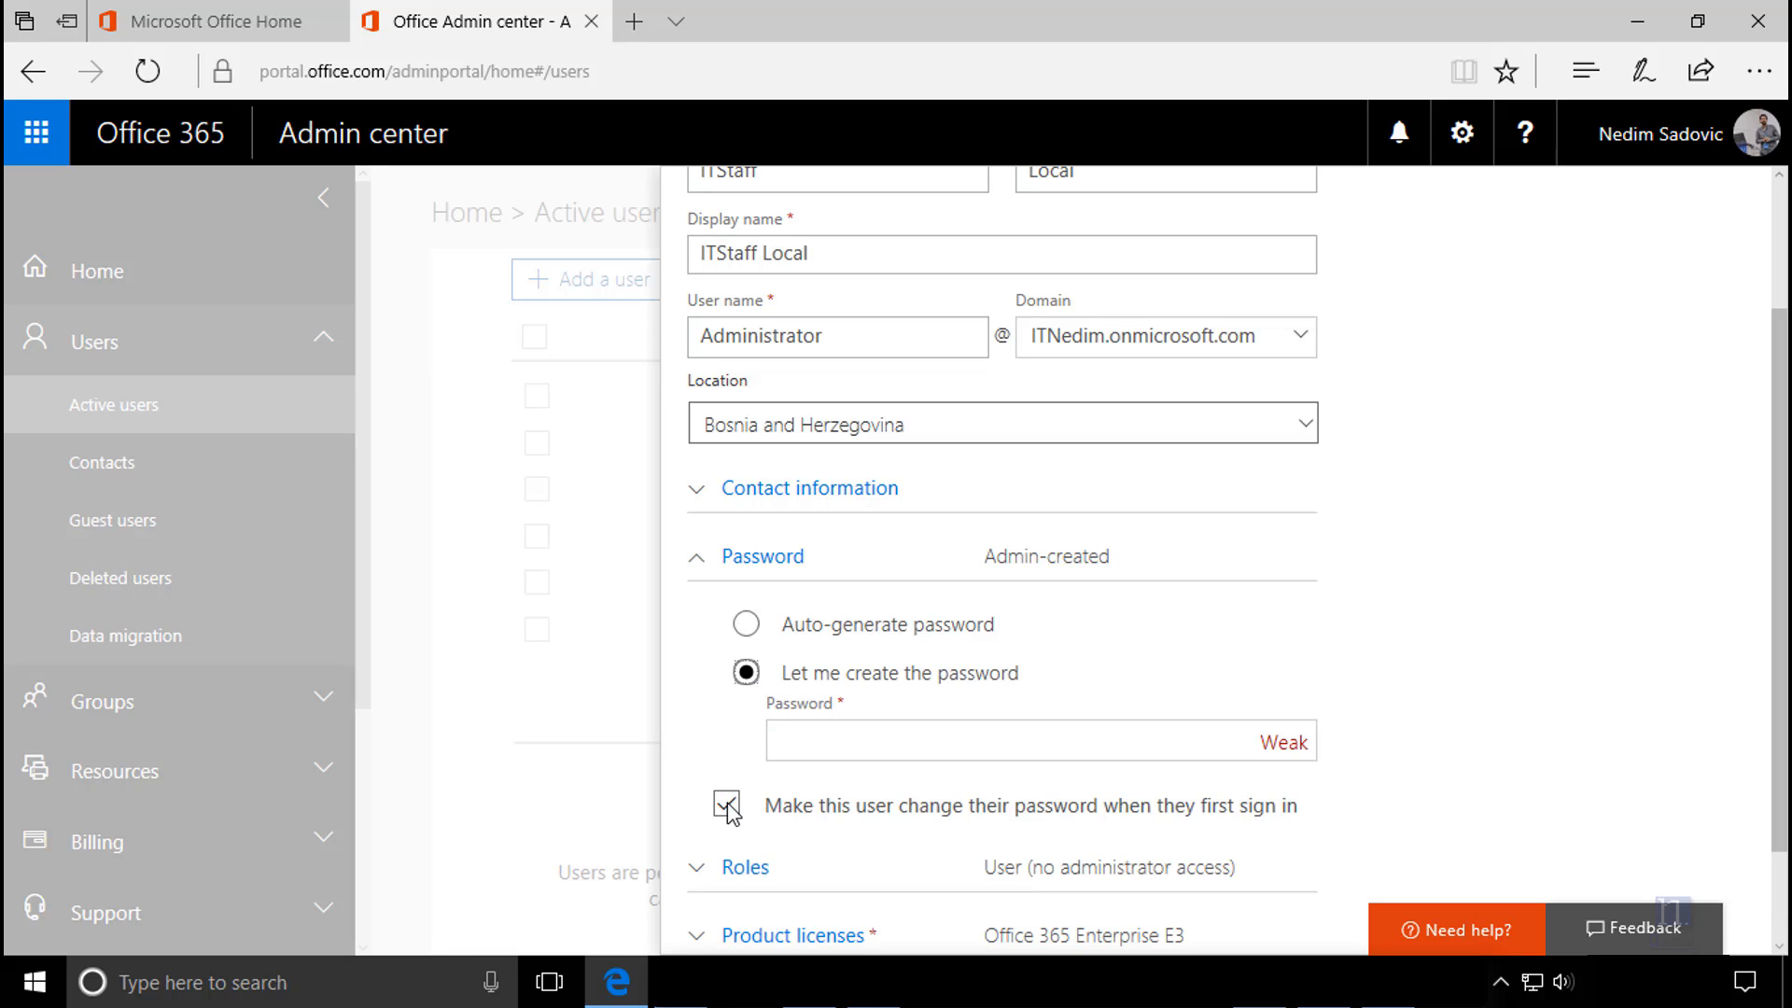
{"action": "left_click", "coordinate": [727, 804]}
{"action": "left_click", "coordinate": [821, 740]}
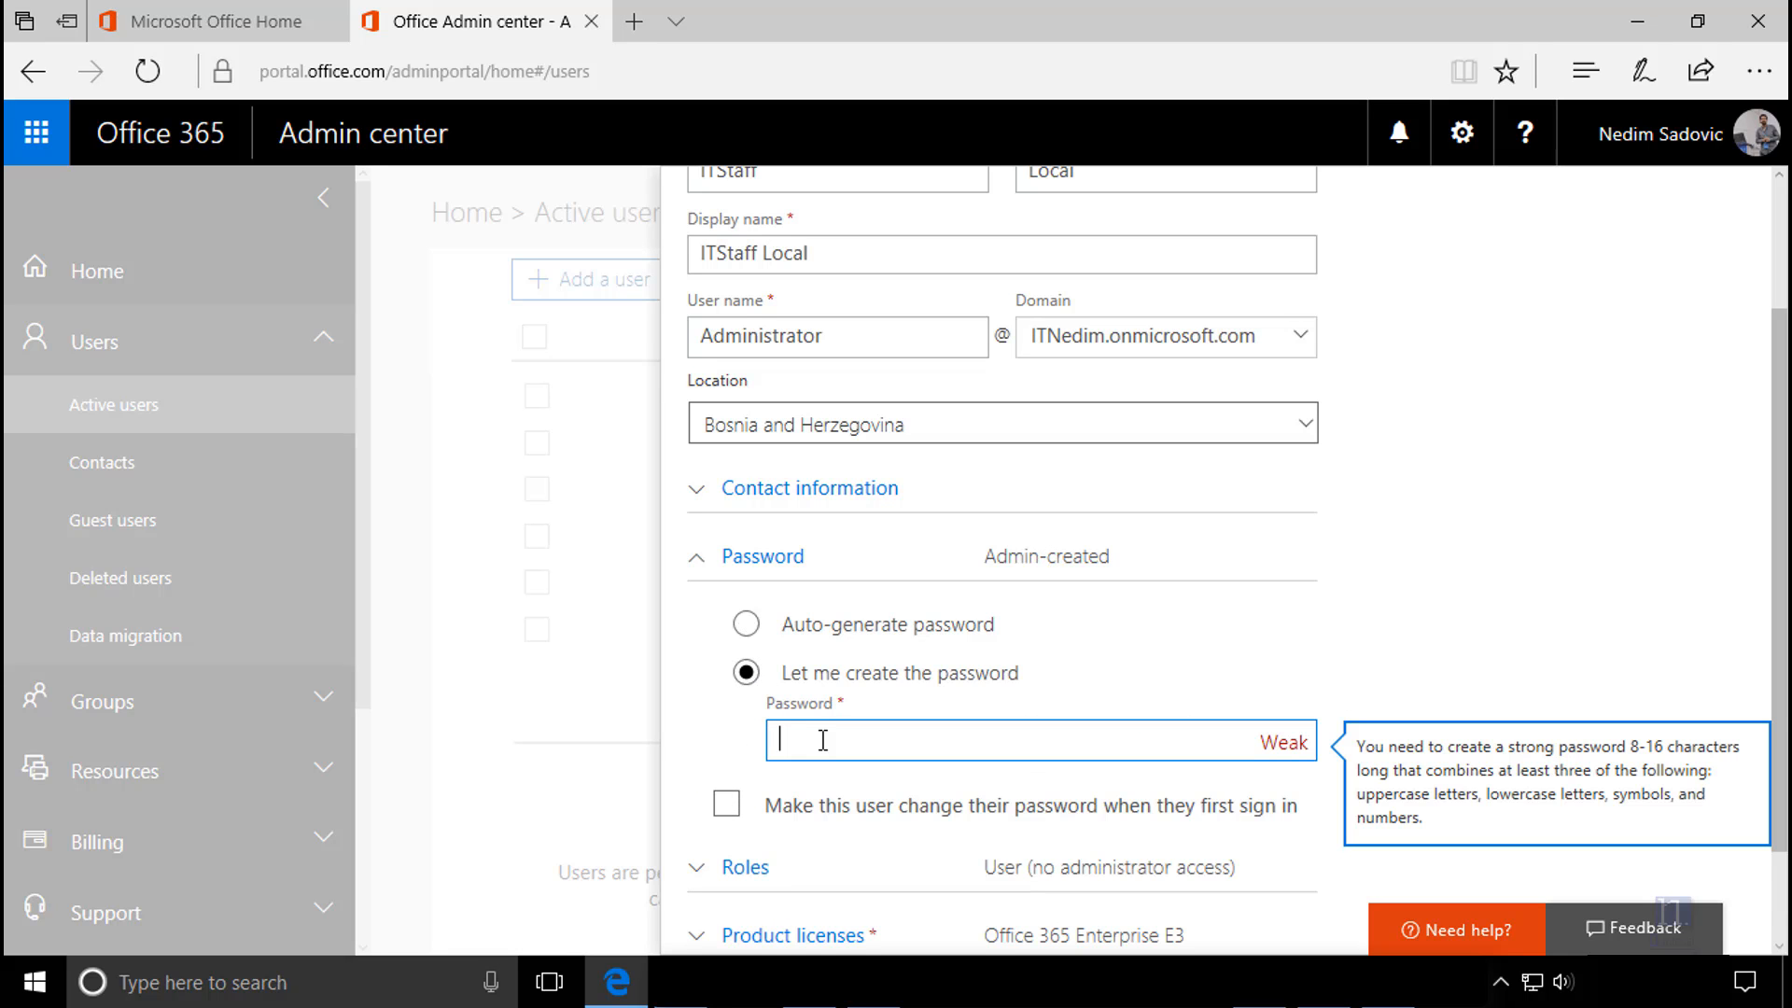
{"action": "type", "text": "•••••••••"}
Step: Assign the Global administrator role to the new user, leaving the alternative email address blank
{"action": "scroll", "coordinate": [815, 746], "scroll_direction": "down", "scroll_amount": 1}
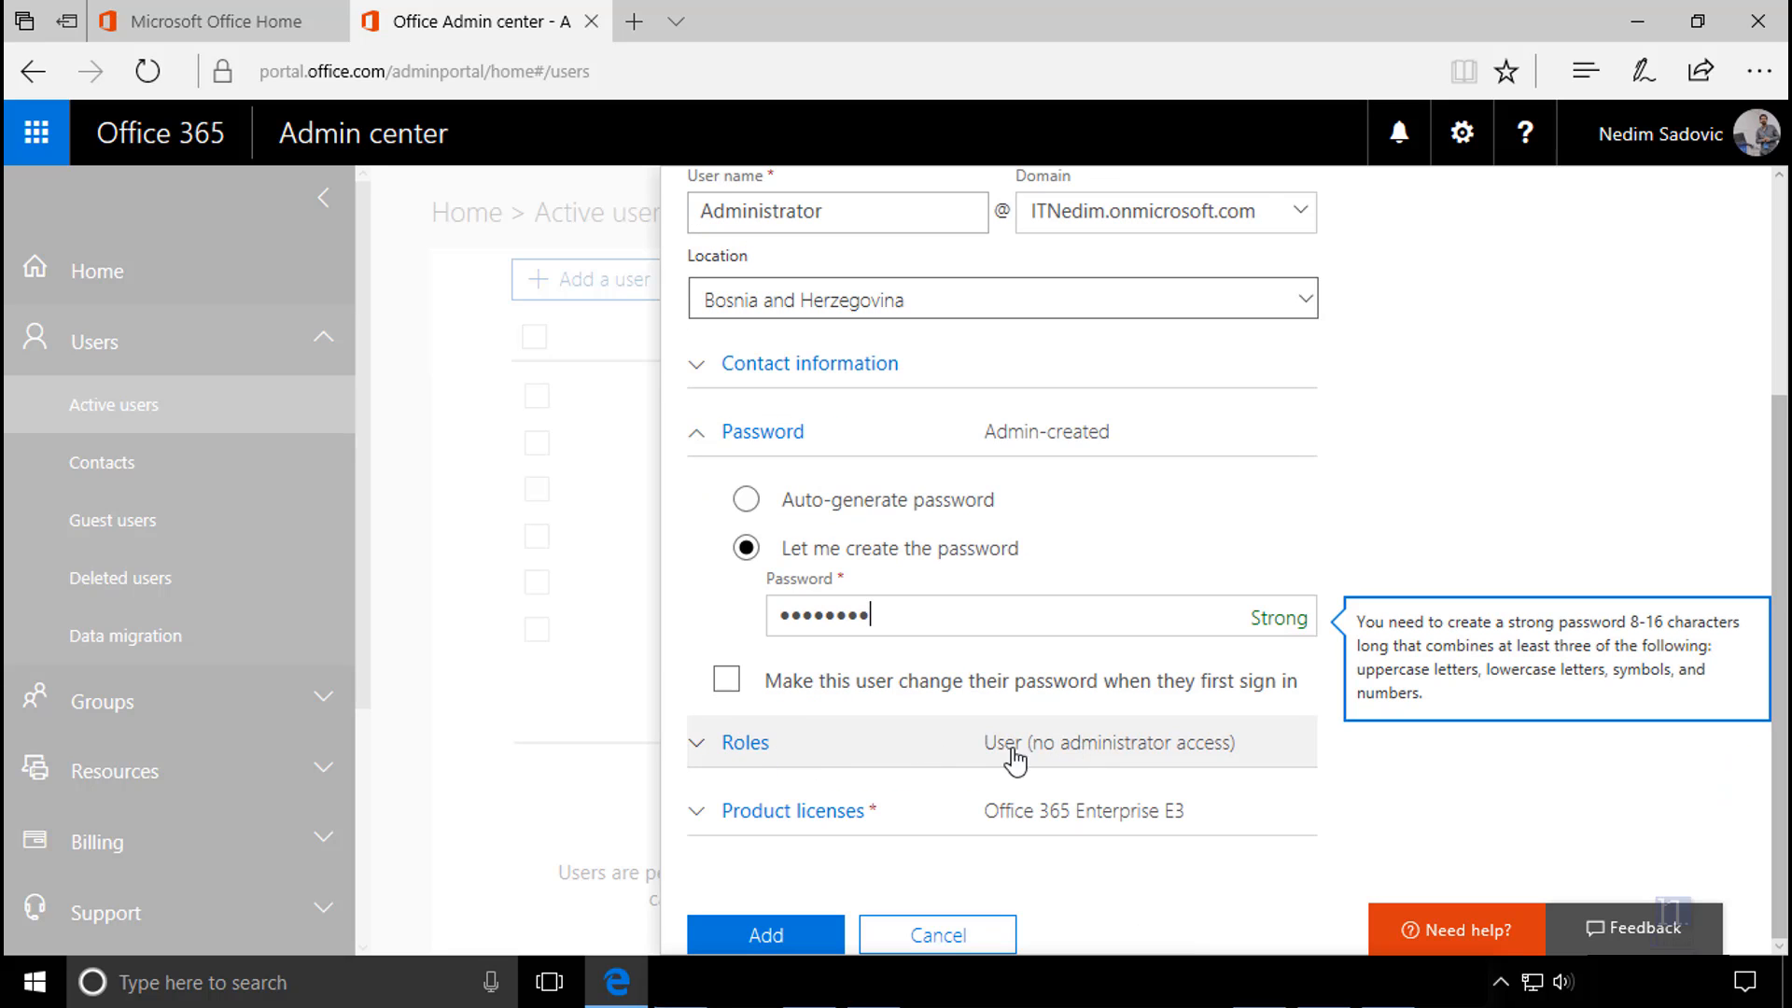
{"action": "left_click", "coordinate": [695, 747]}
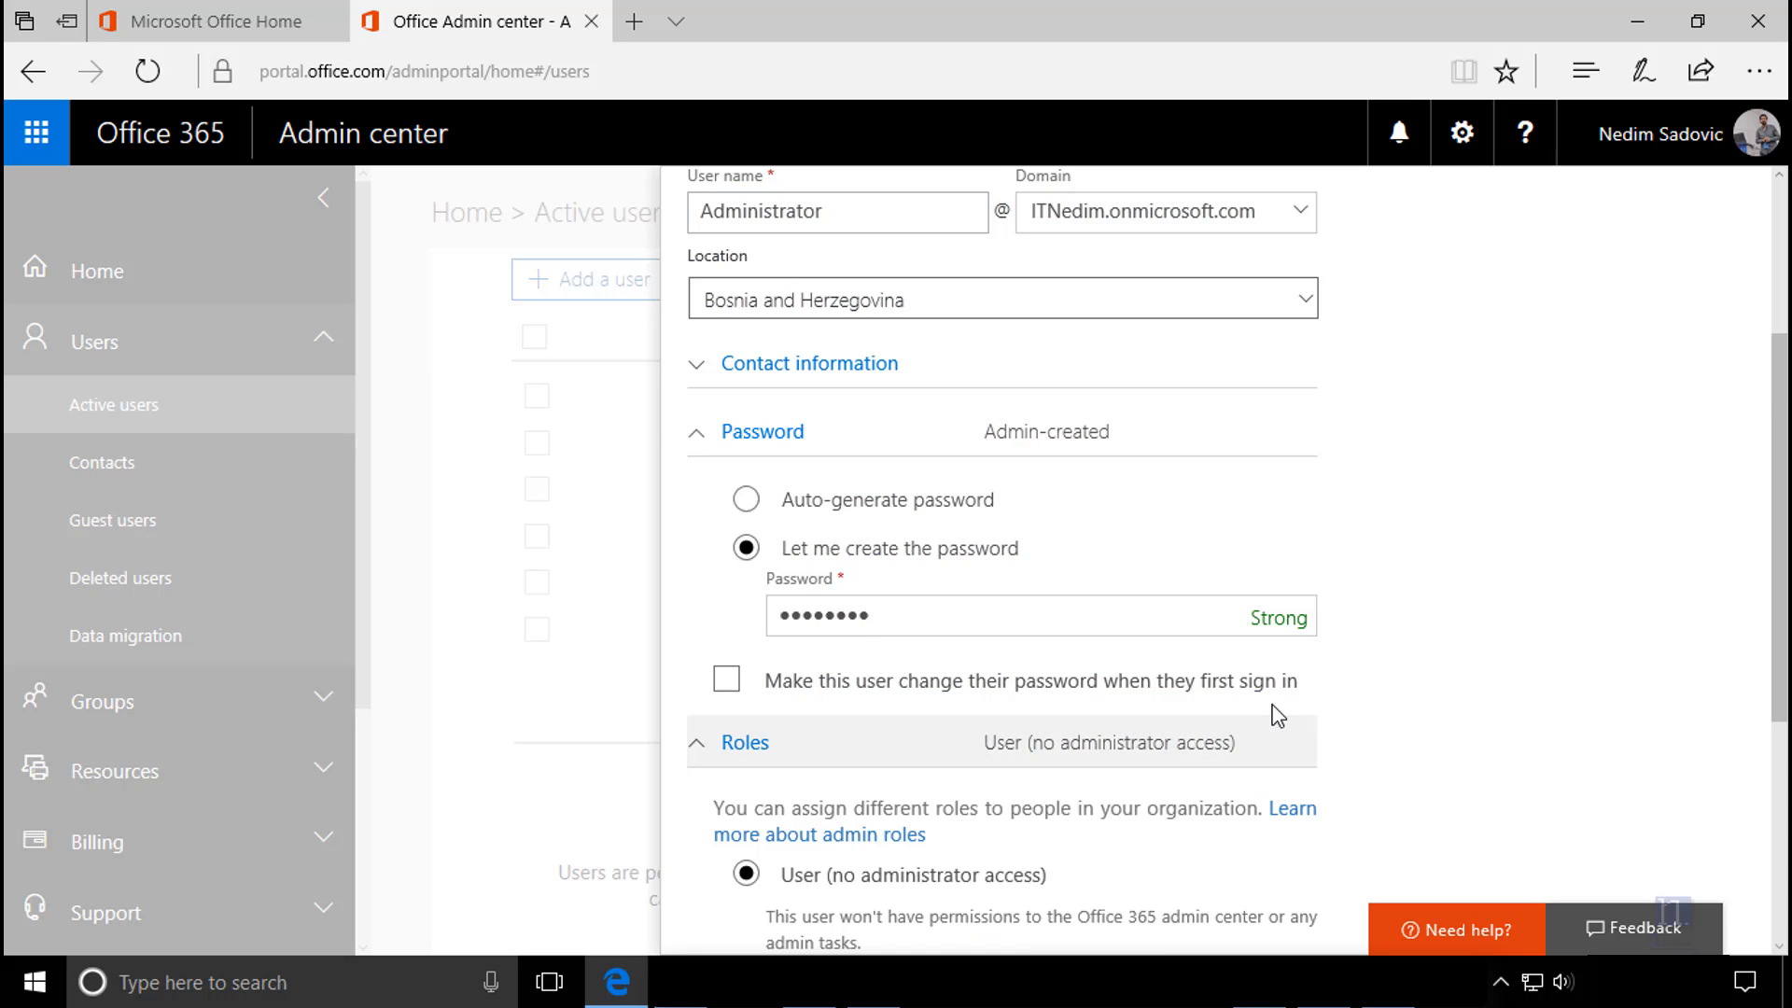
{"action": "scroll", "coordinate": [1190, 781], "scroll_direction": "down", "scroll_amount": 2}
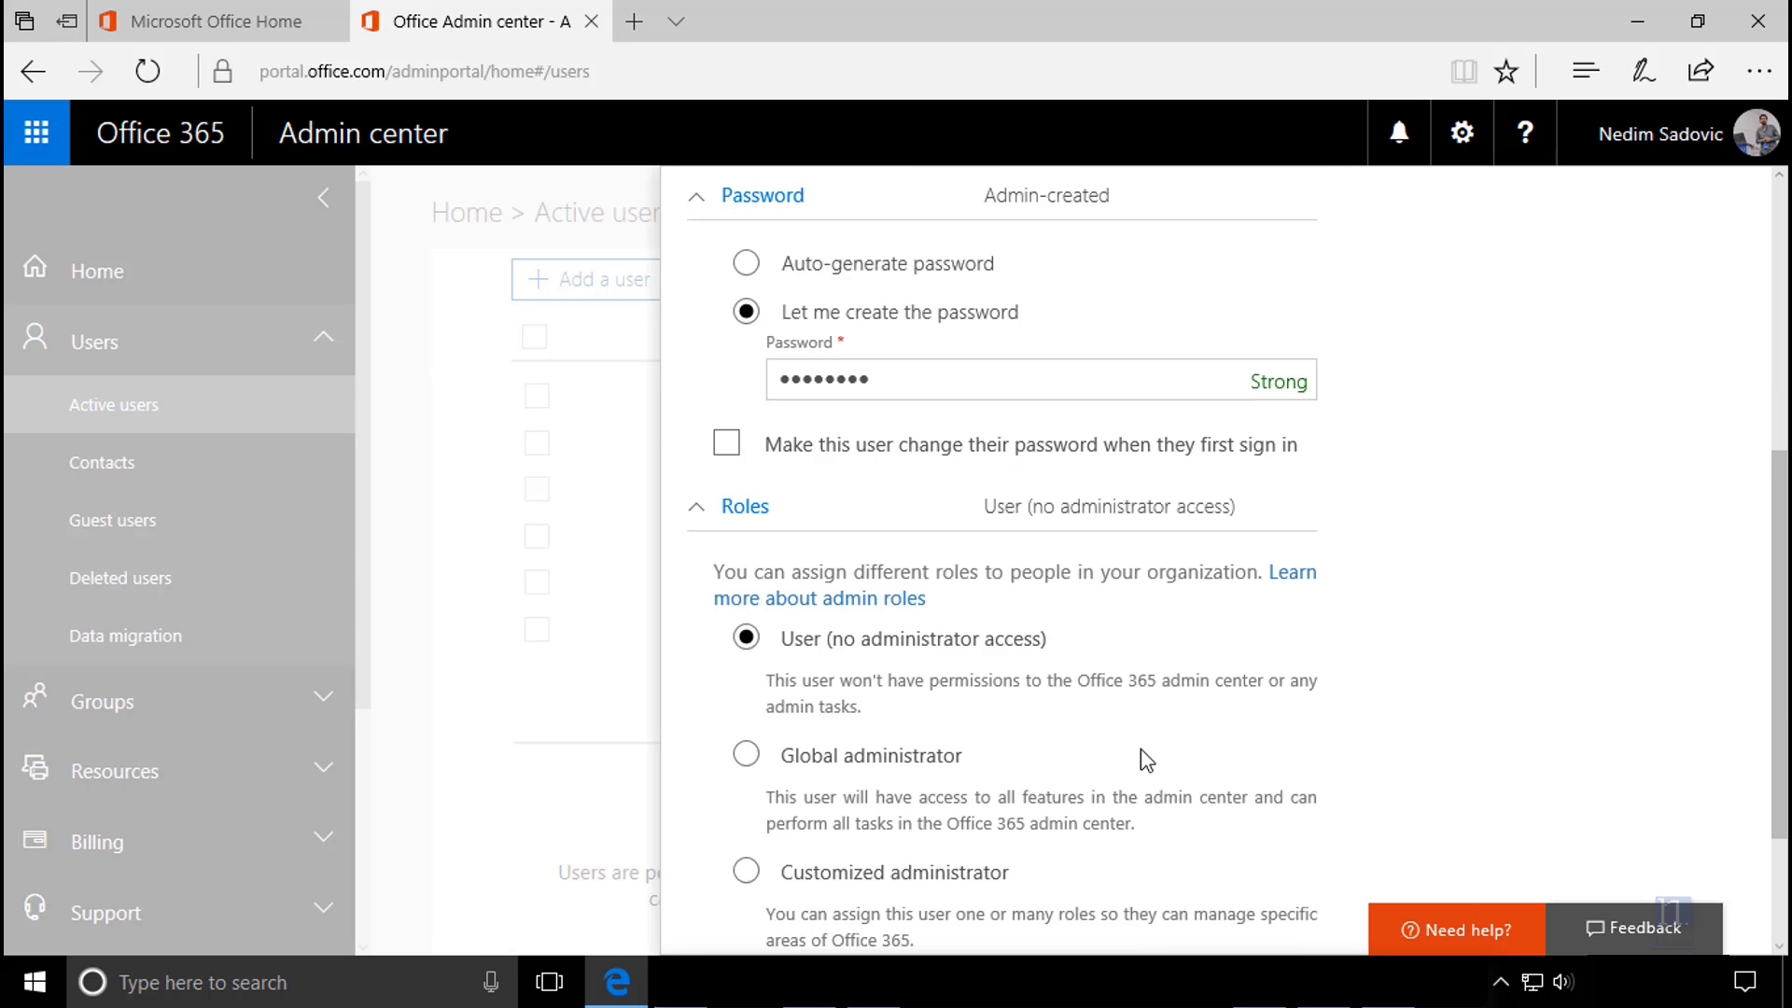
{"action": "left_click", "coordinate": [745, 754]}
{"action": "scroll", "coordinate": [1061, 607], "scroll_direction": "down", "scroll_amount": 2}
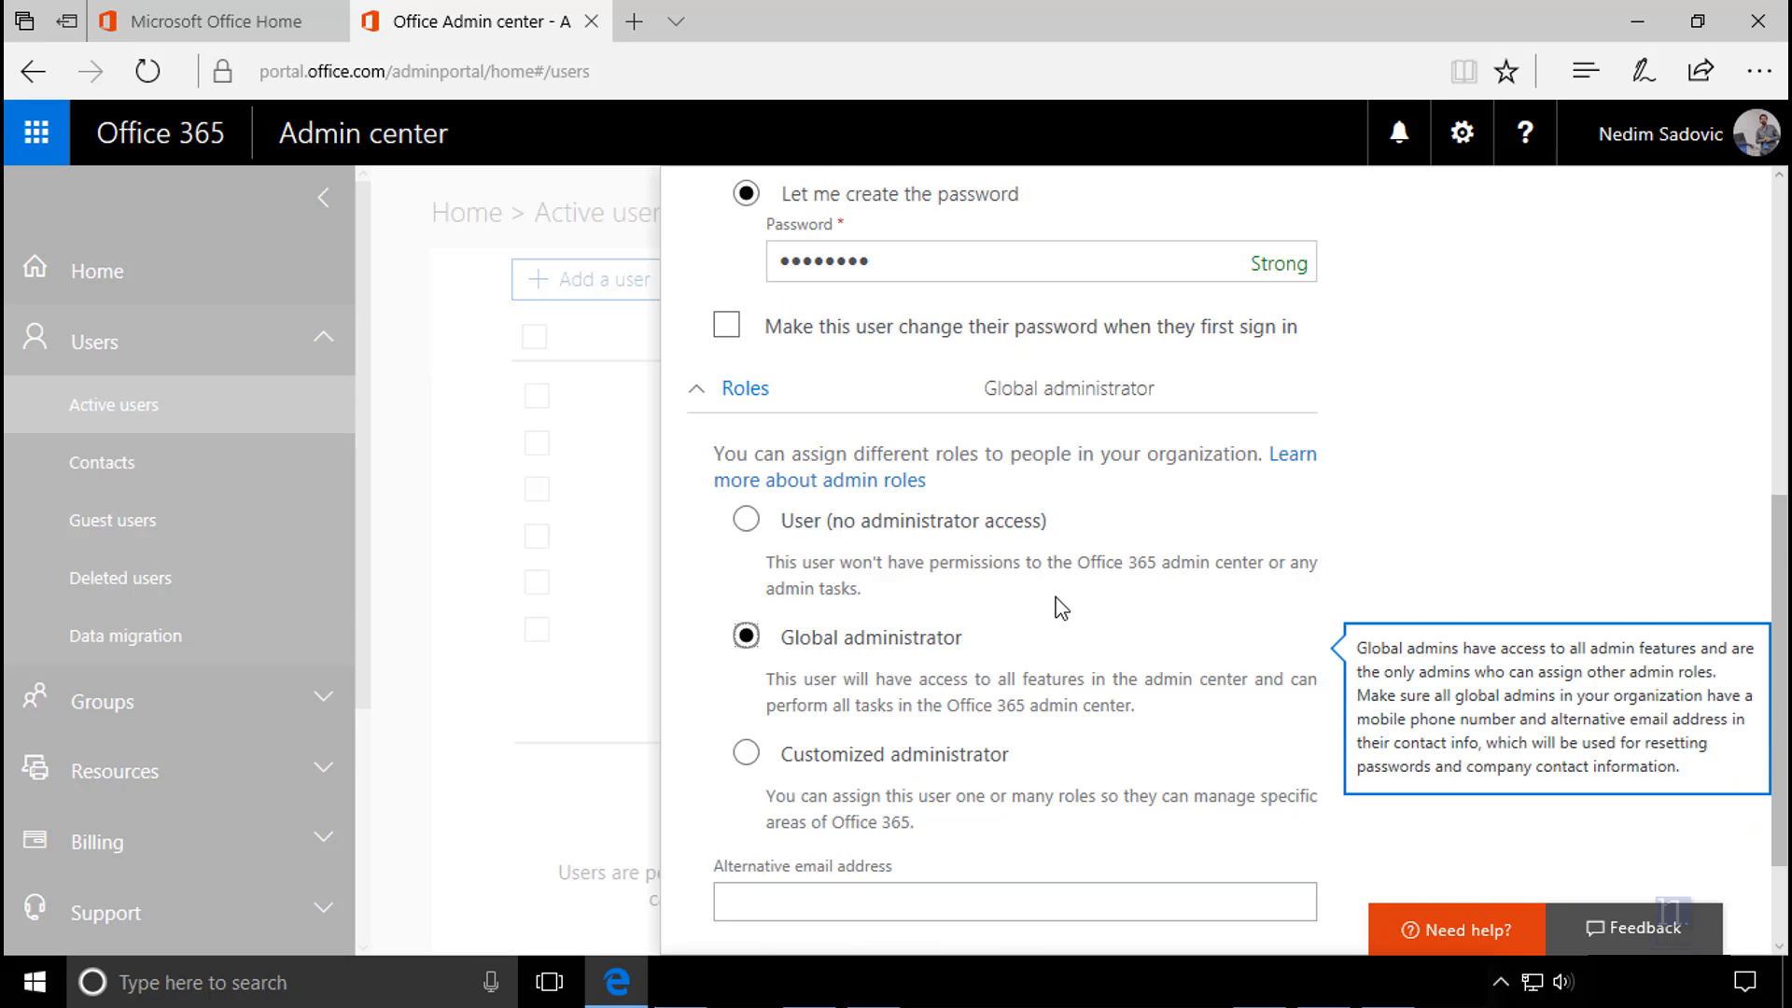
{"action": "left_click", "coordinate": [855, 774]}
{"action": "scroll", "coordinate": [901, 759], "scroll_direction": "down", "scroll_amount": 1}
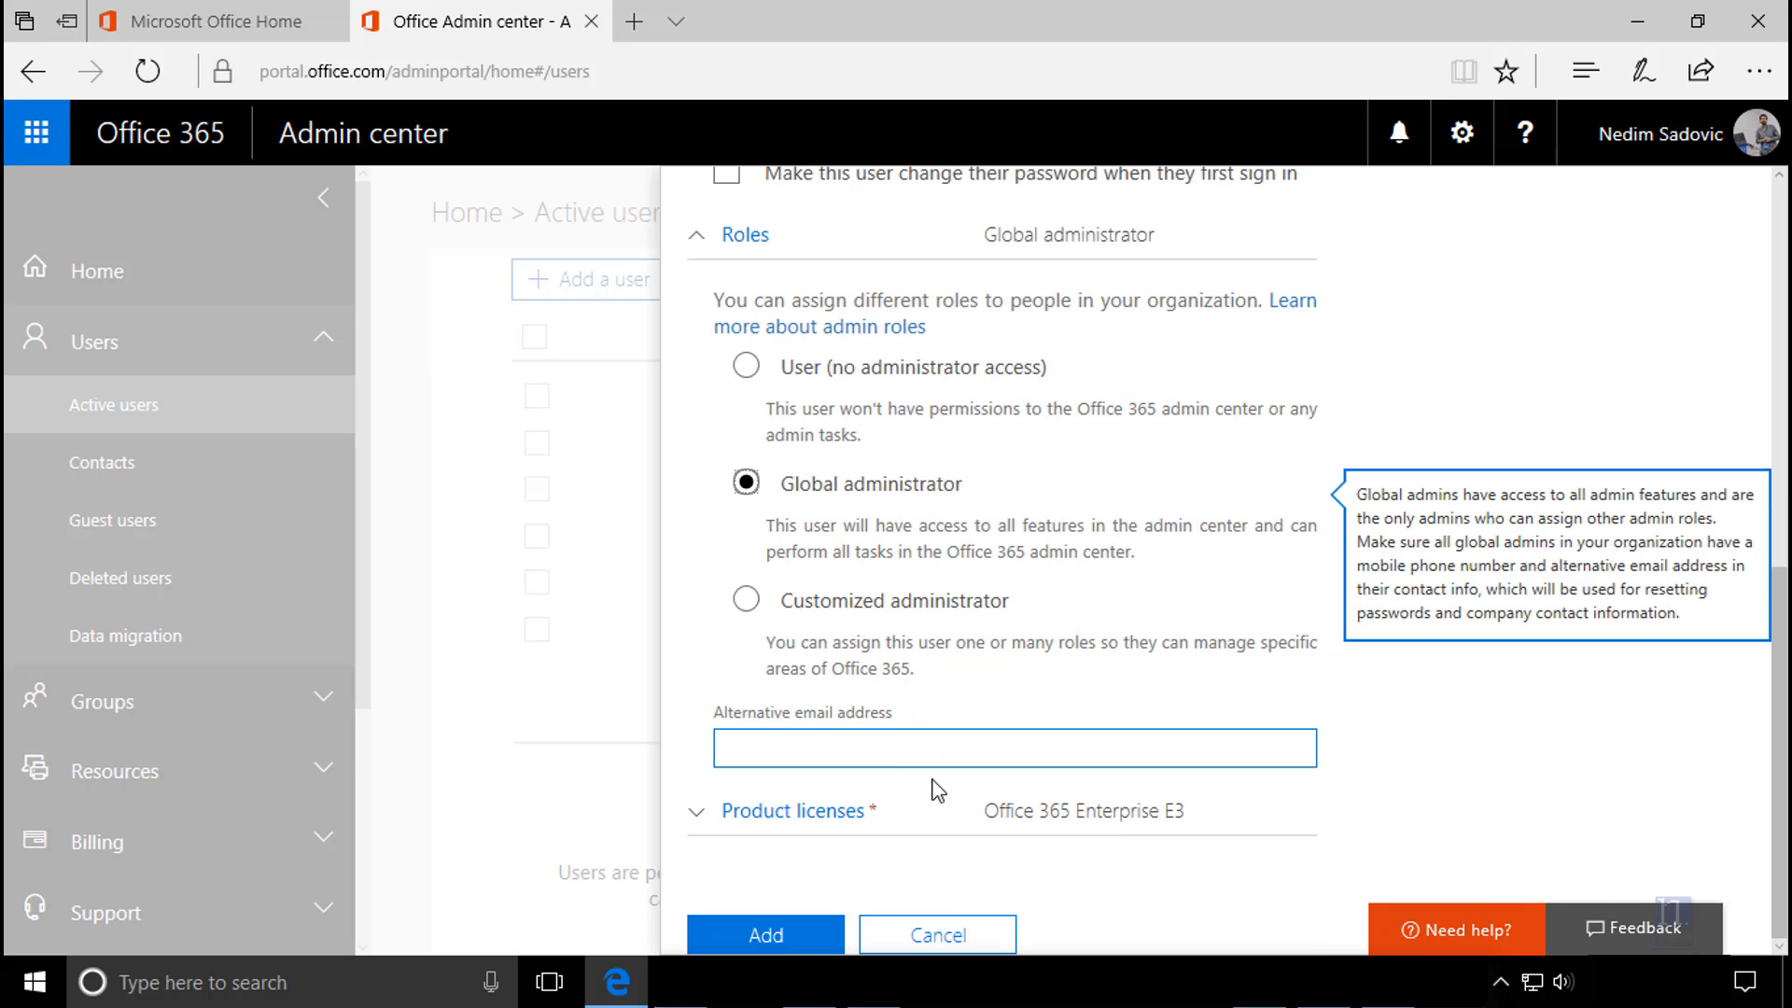
Step: Add the new user and close the confirmation without sending the password in email
{"action": "left_click", "coordinate": [829, 928]}
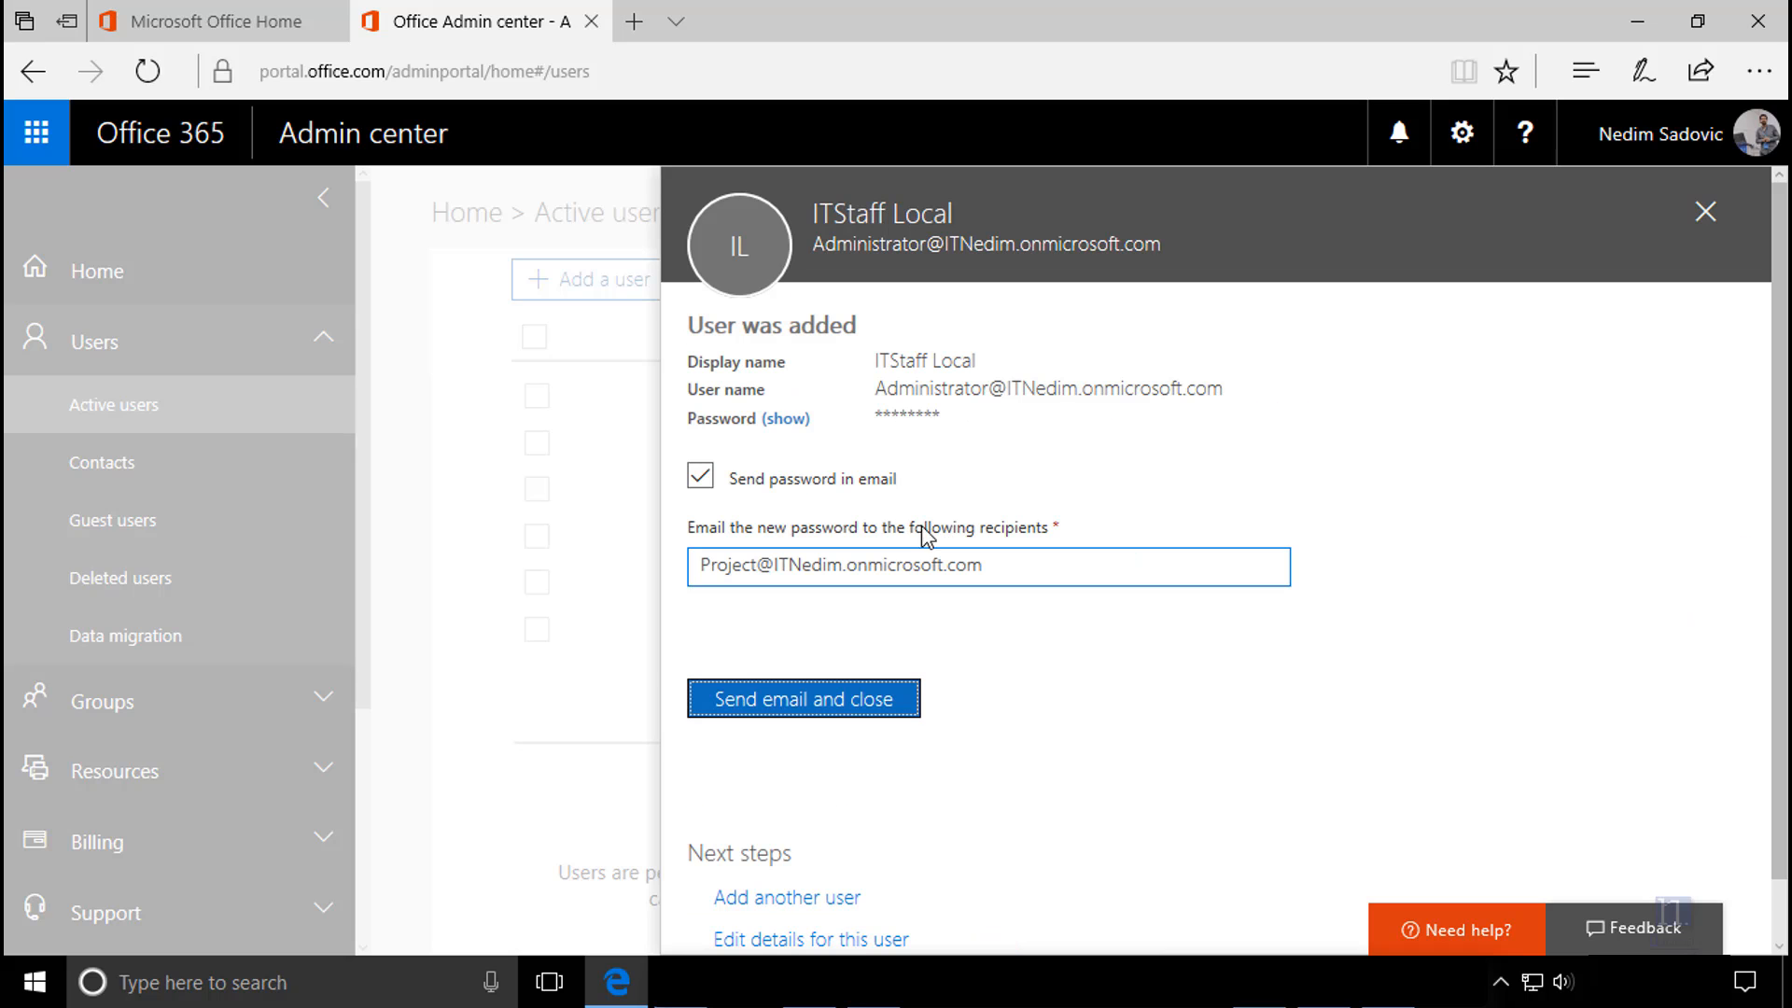
{"action": "left_click", "coordinate": [700, 475]}
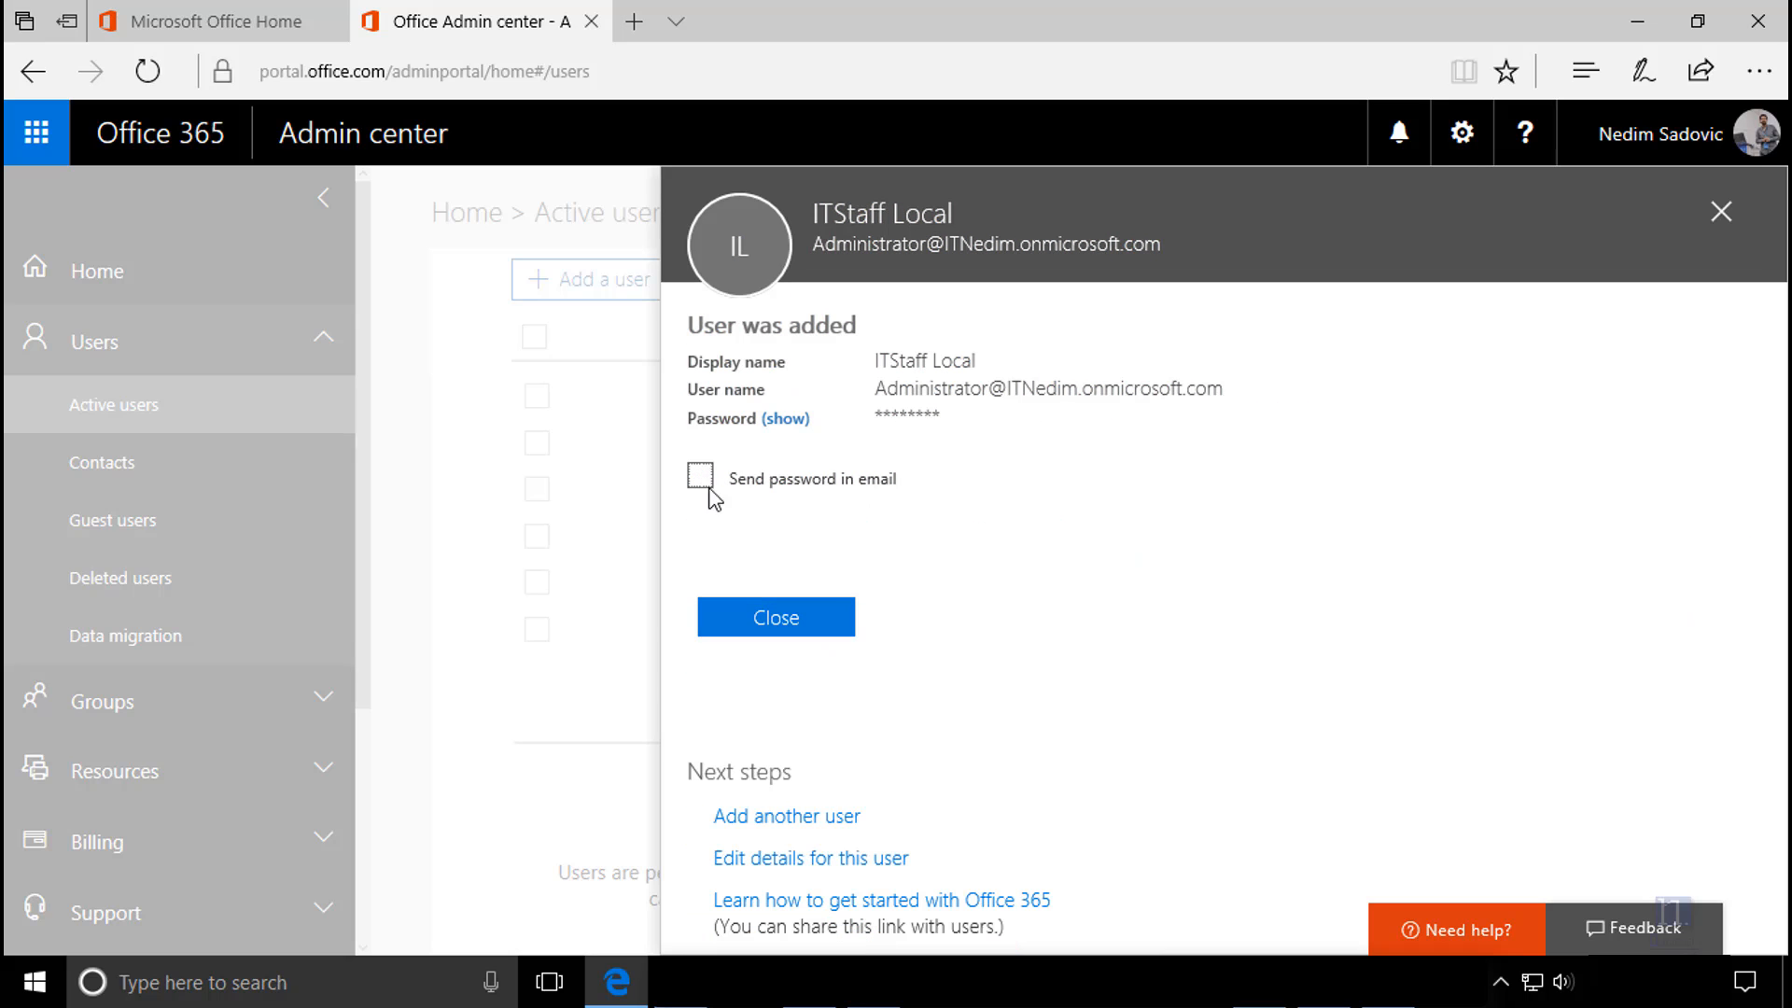
{"action": "left_click", "coordinate": [812, 625]}
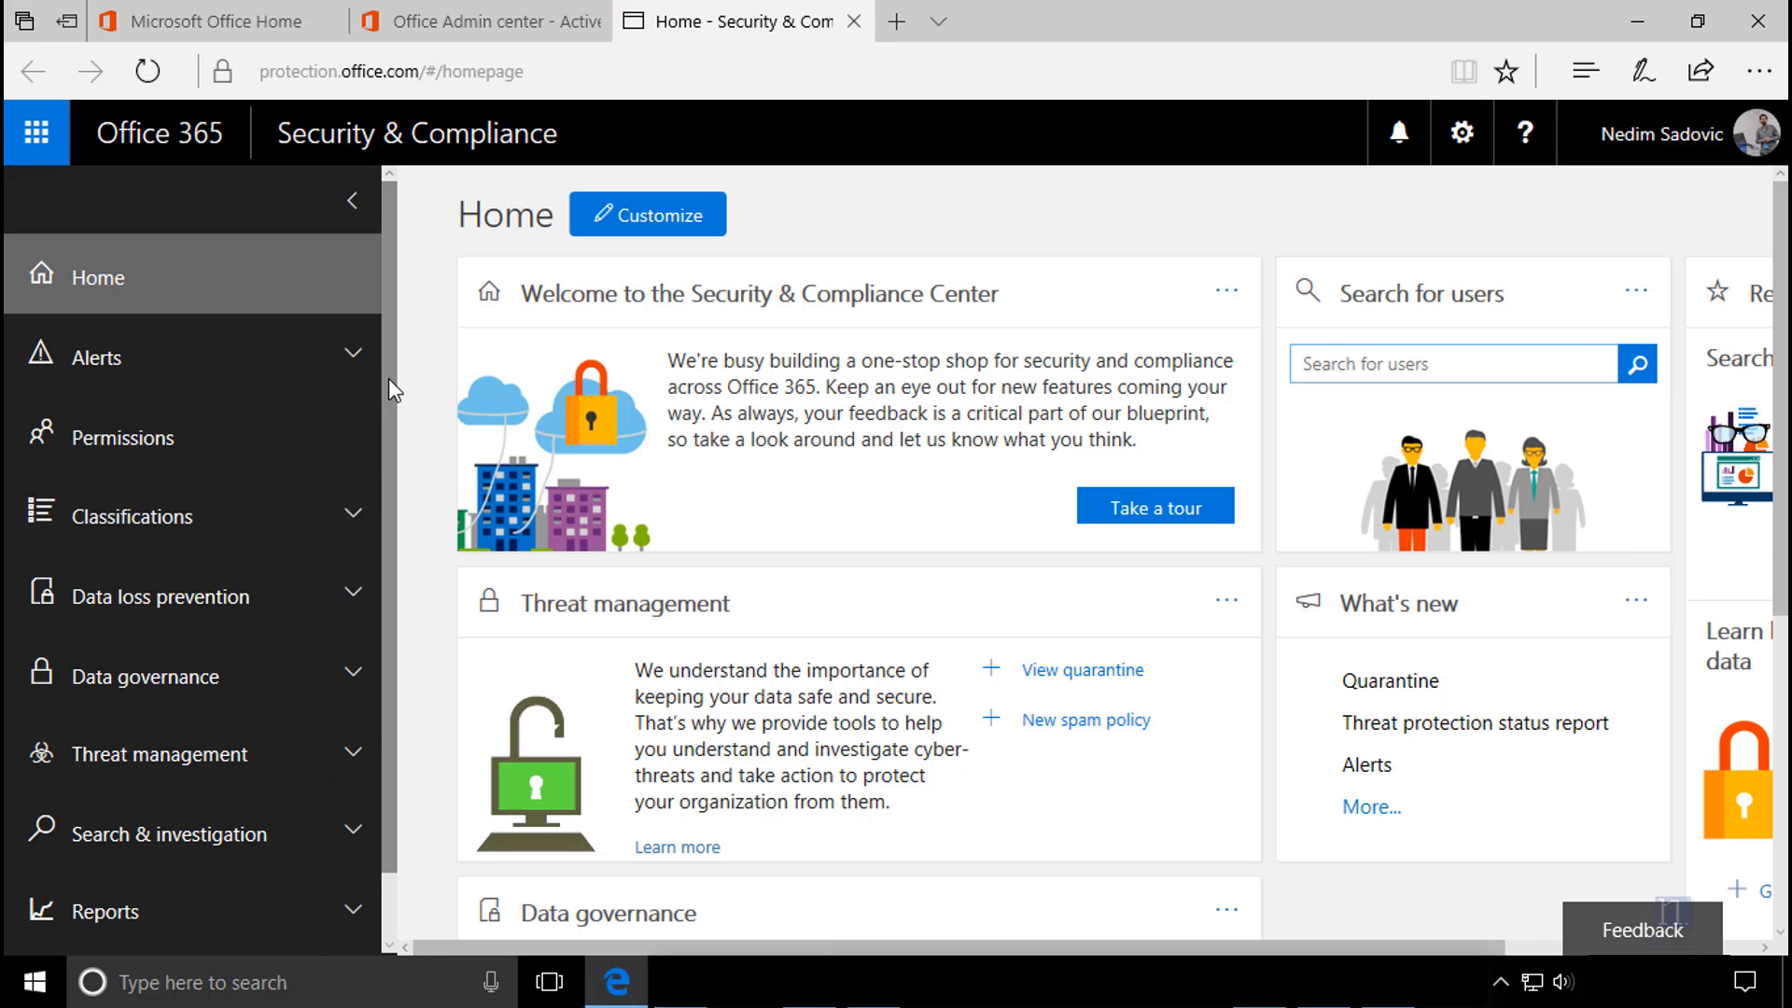
Step: Open the Permissions page of the Security & Compliance center and highlight the Compliance Administrator role group's description
{"action": "scroll", "coordinate": [388, 378], "scroll_direction": "down", "scroll_amount": 1}
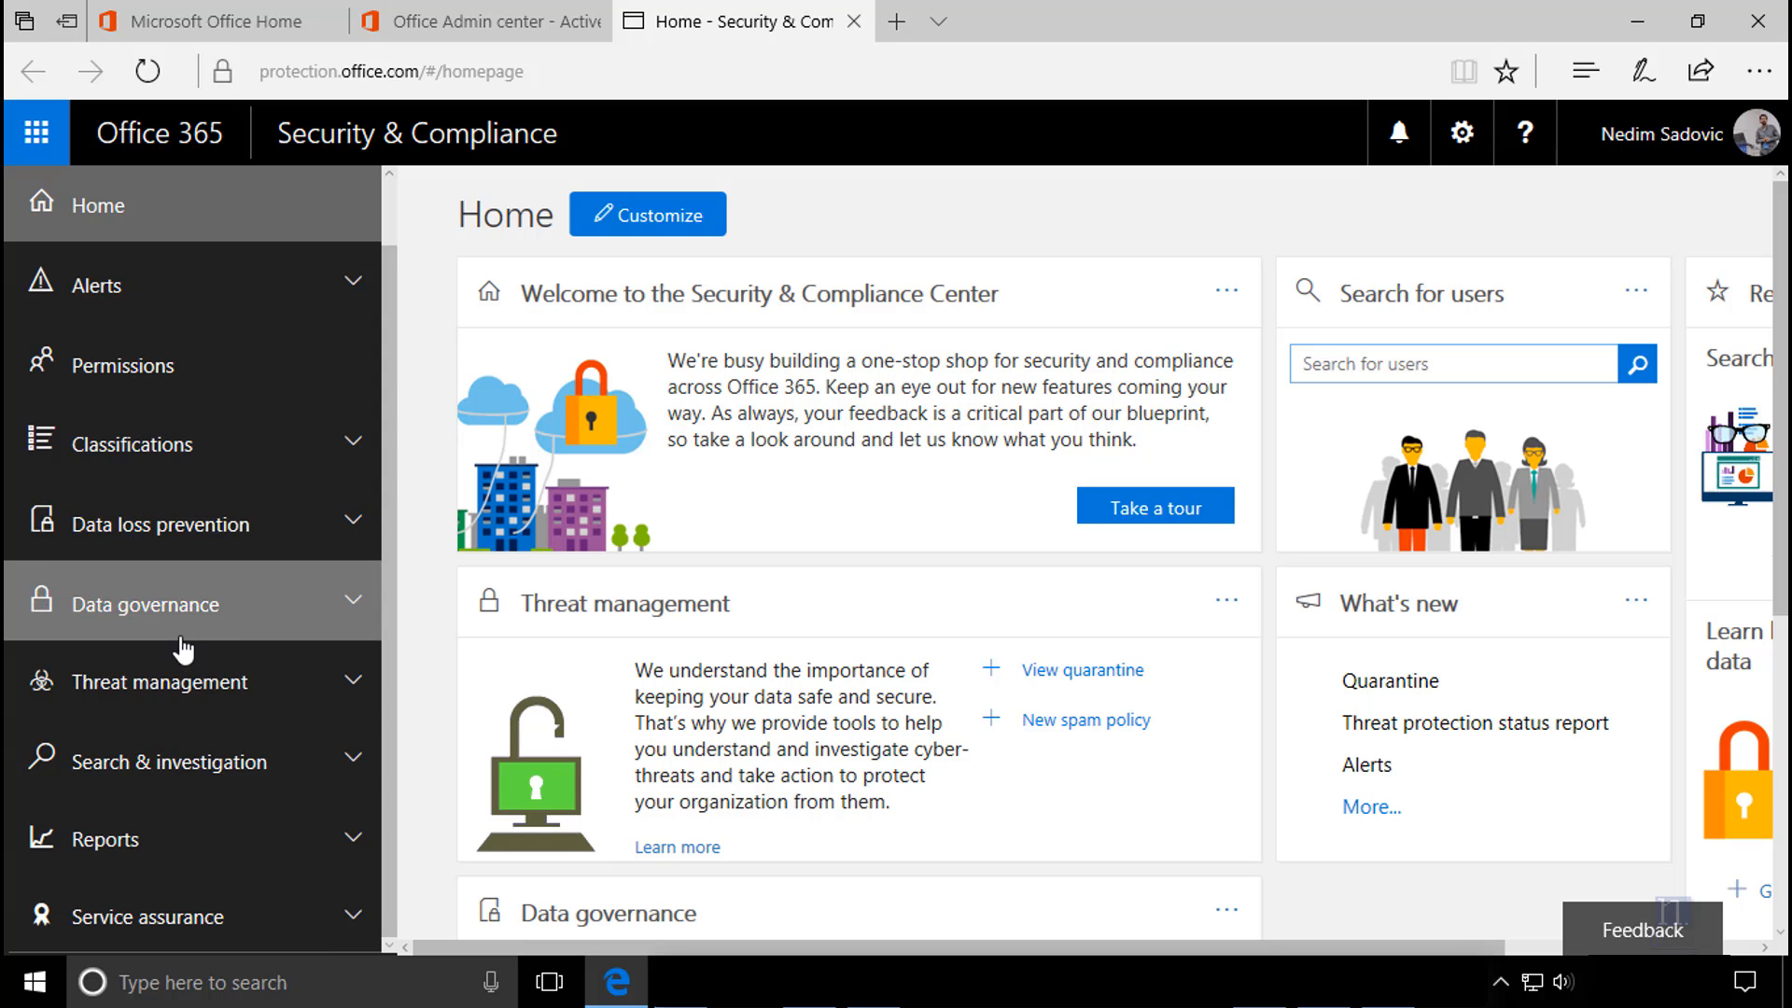
{"action": "left_click", "coordinate": [154, 388]}
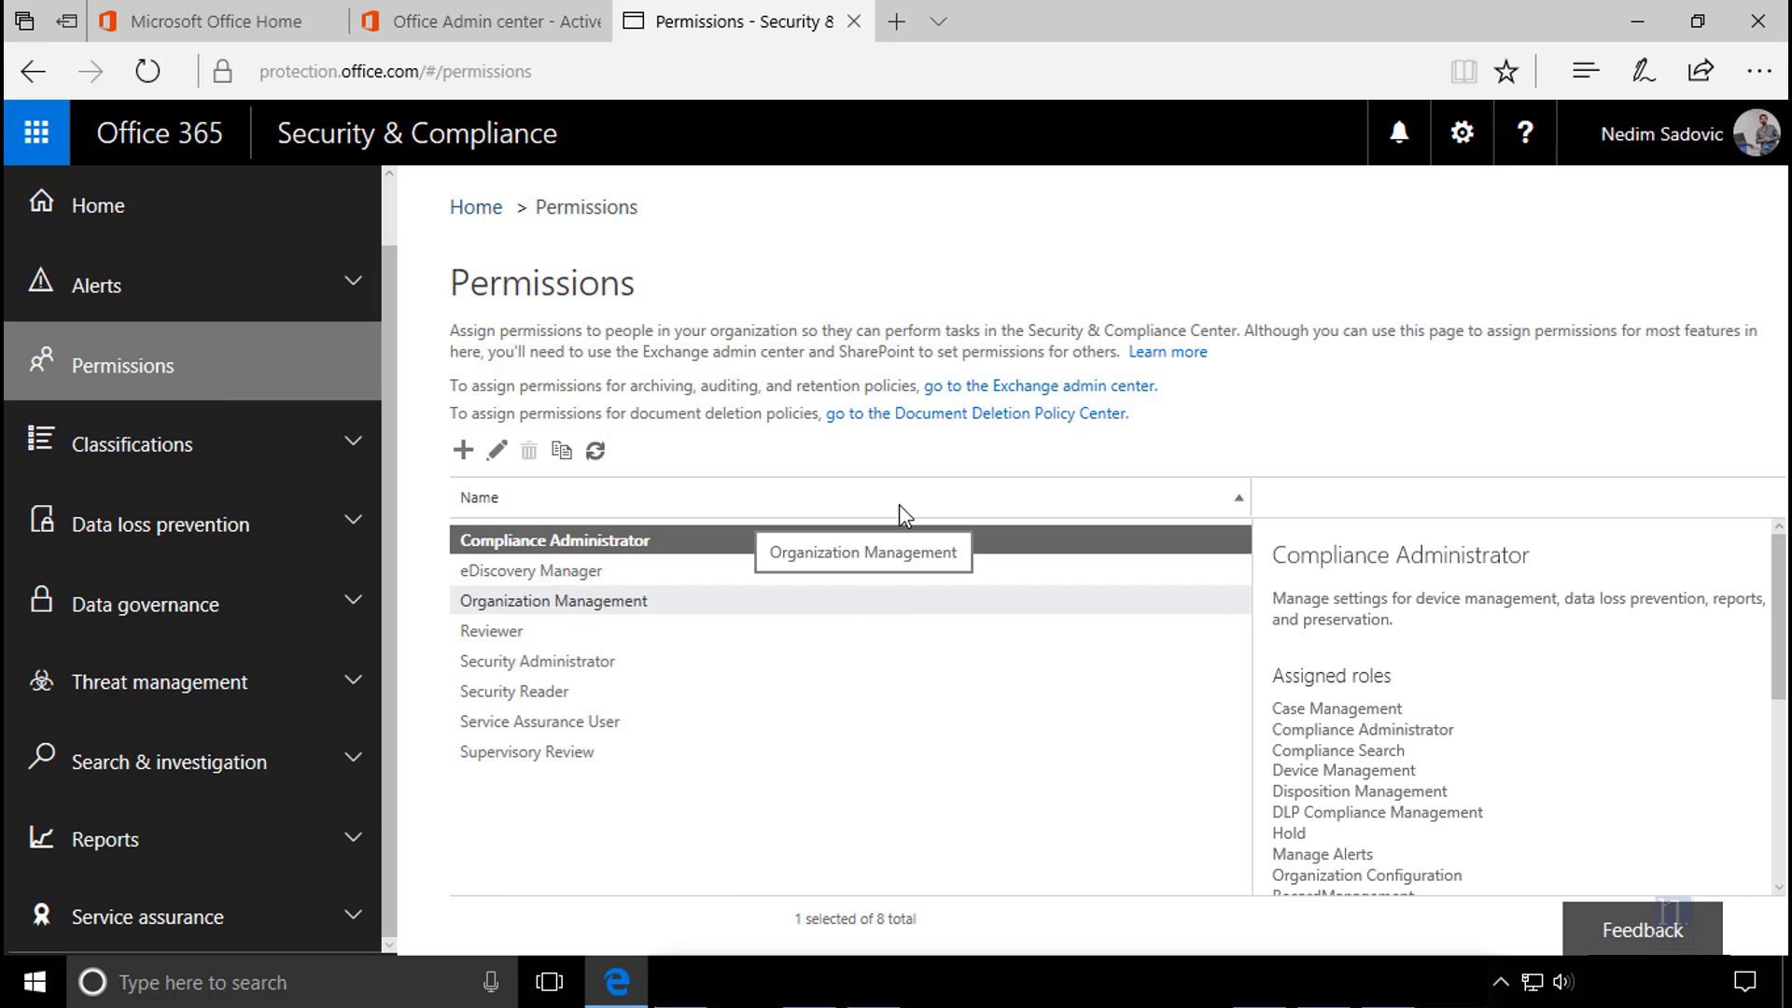
{"action": "left_click_drag", "start_coordinate": [1286, 598], "coordinate": [1409, 635]}
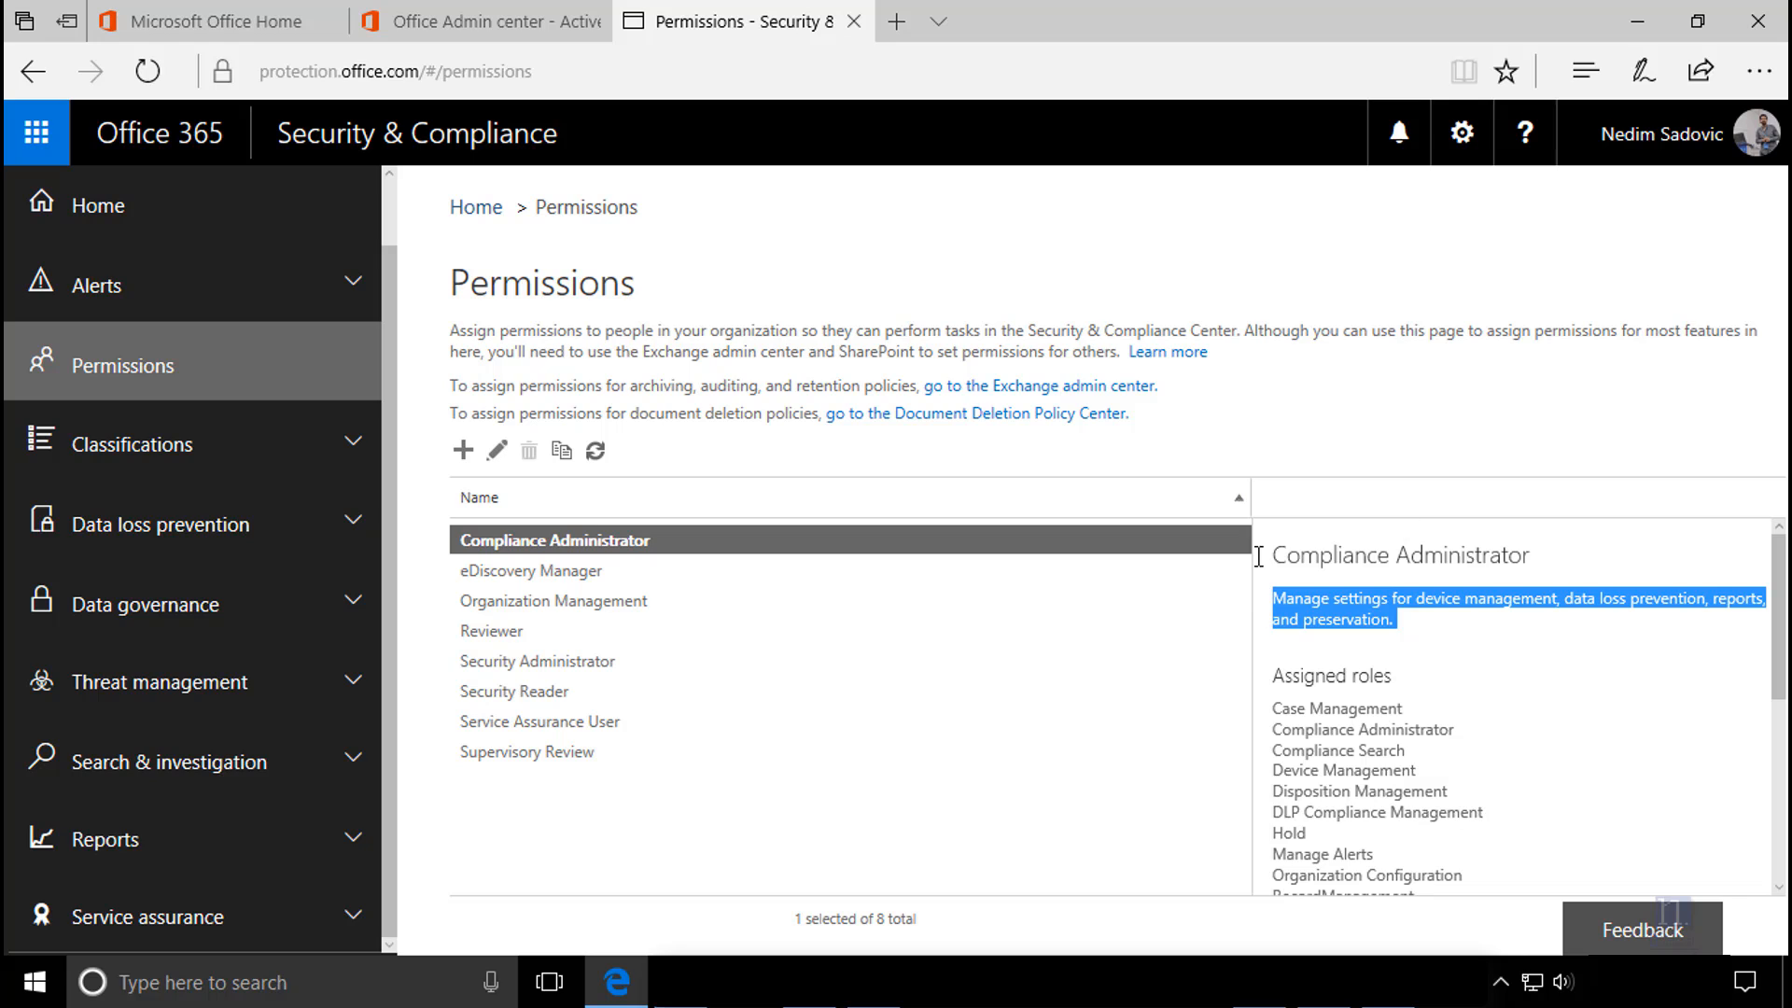
Step: Edit the Compliance Administrator role group to add ITStaff Local and the signed-in administrator as members, and save it
{"action": "left_click", "coordinate": [496, 452]}
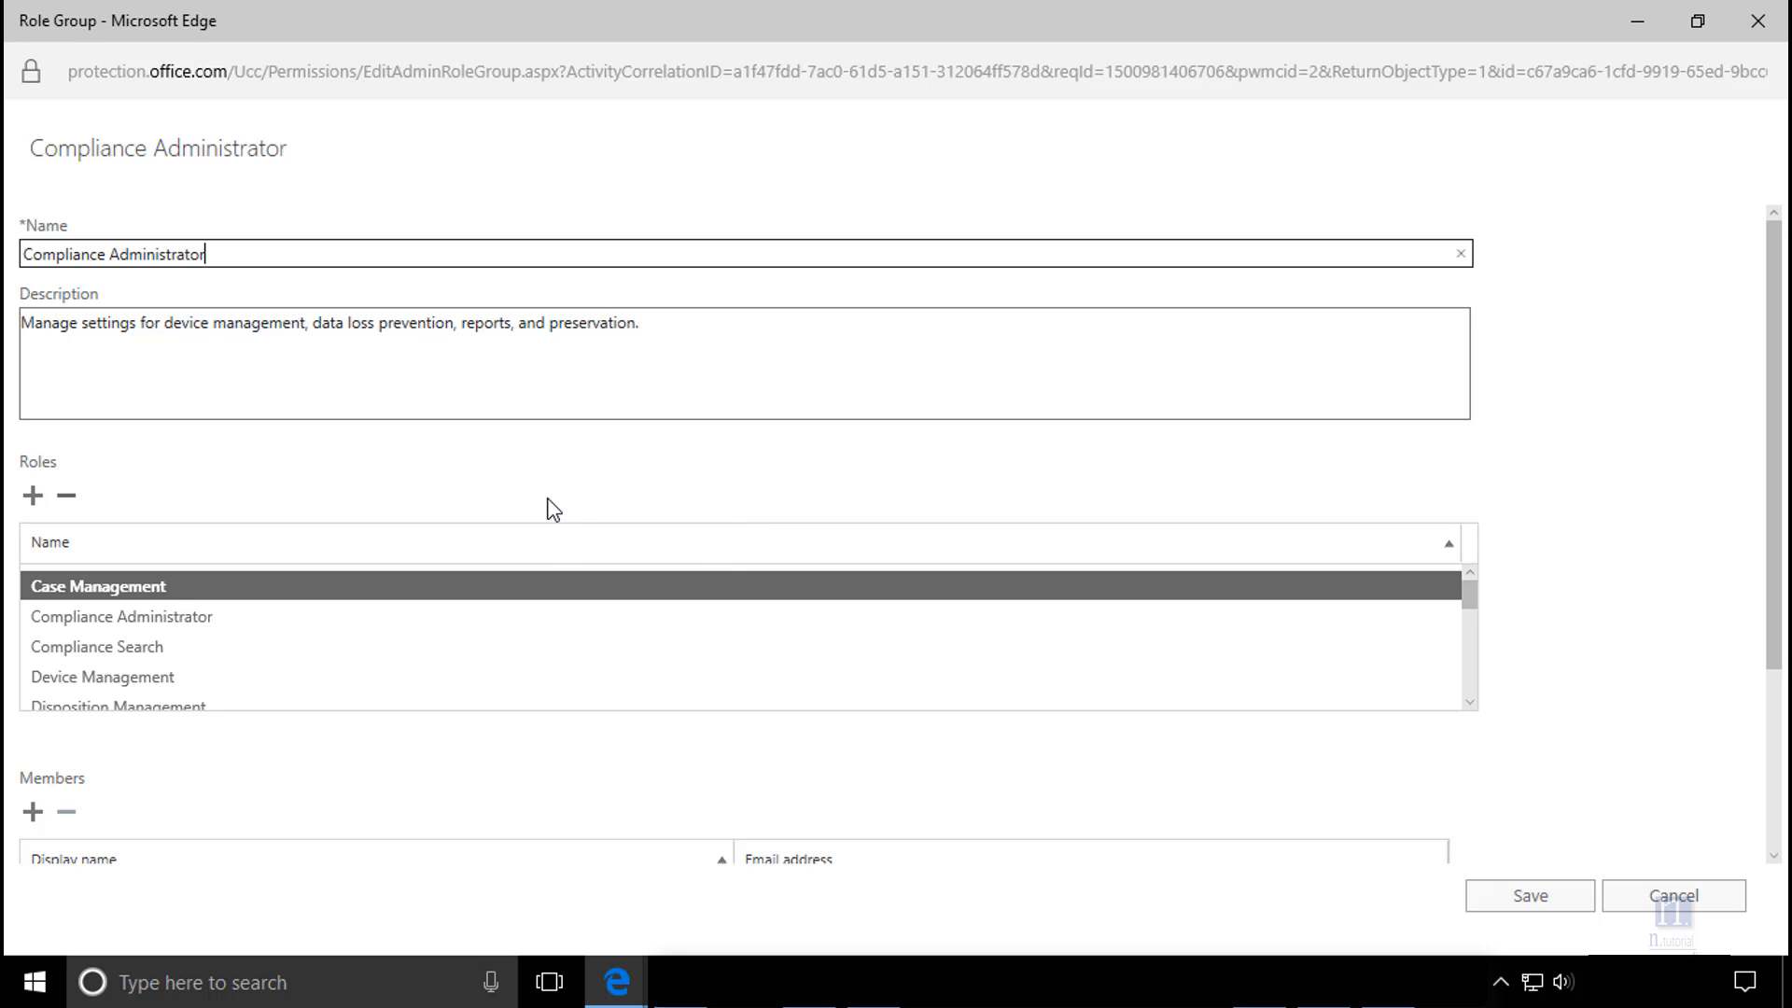
{"action": "left_click", "coordinate": [149, 586]}
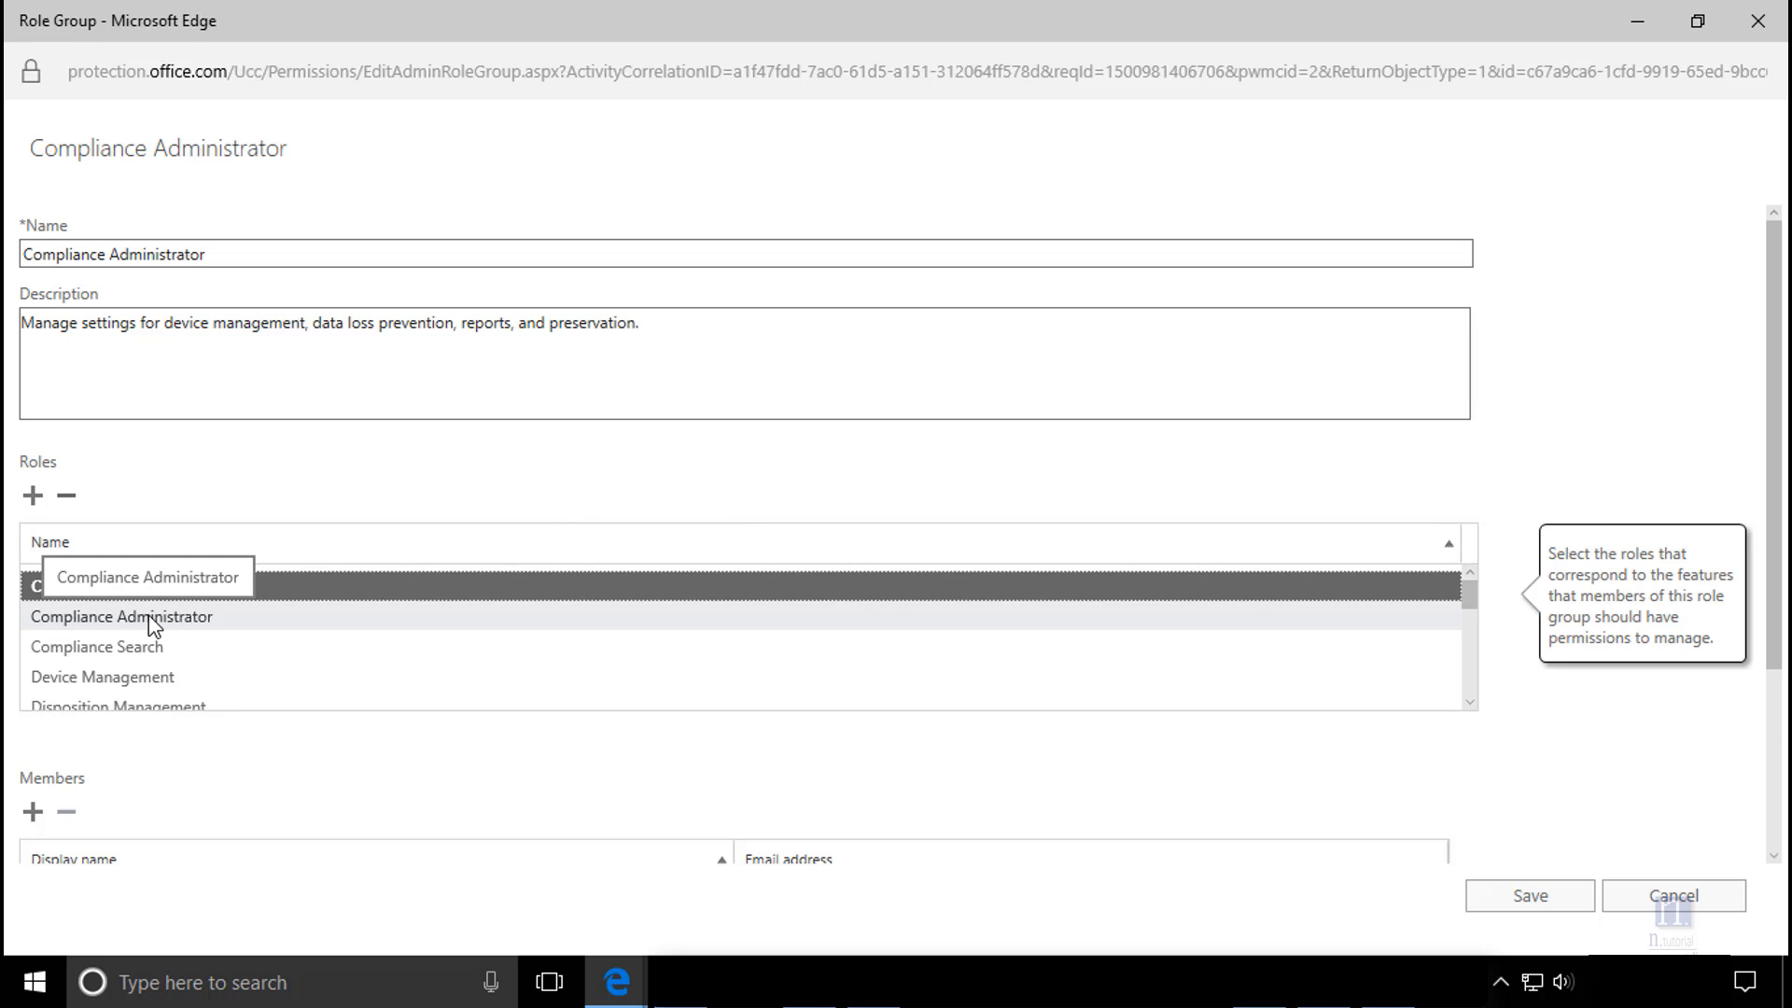
{"action": "scroll", "coordinate": [93, 653], "scroll_direction": "down", "scroll_amount": 1}
{"action": "left_click", "coordinate": [34, 714]}
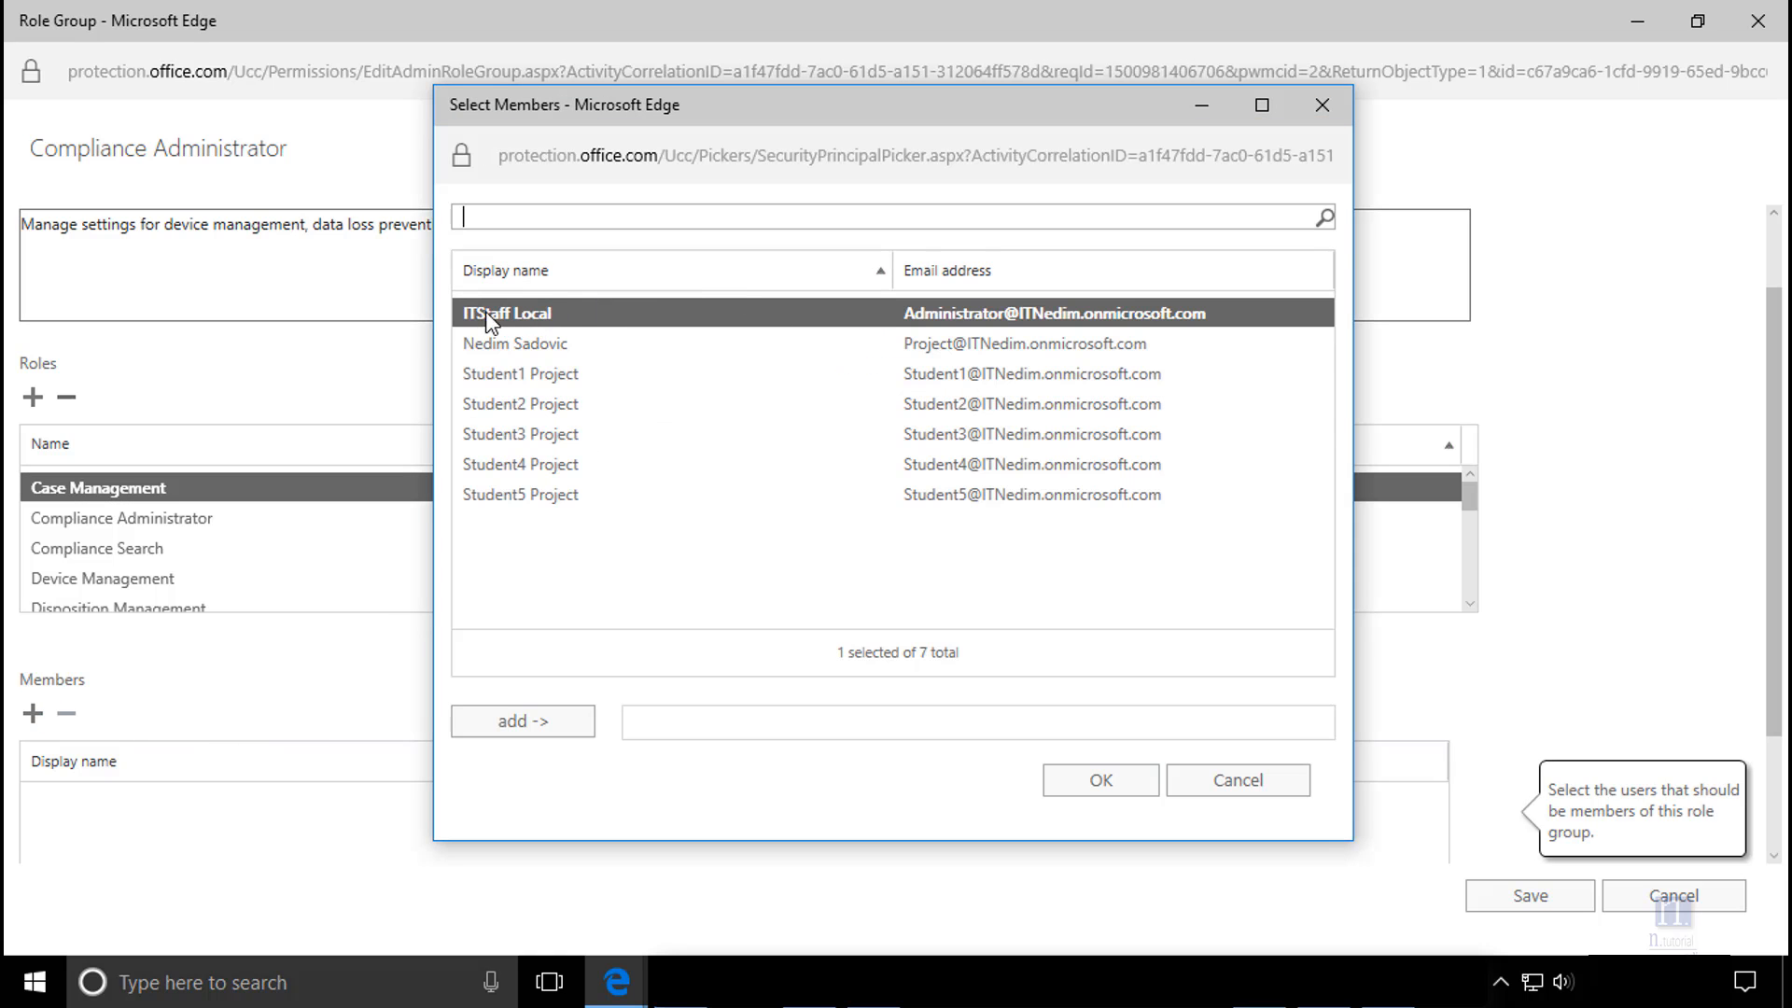
{"action": "left_click", "coordinate": [532, 723]}
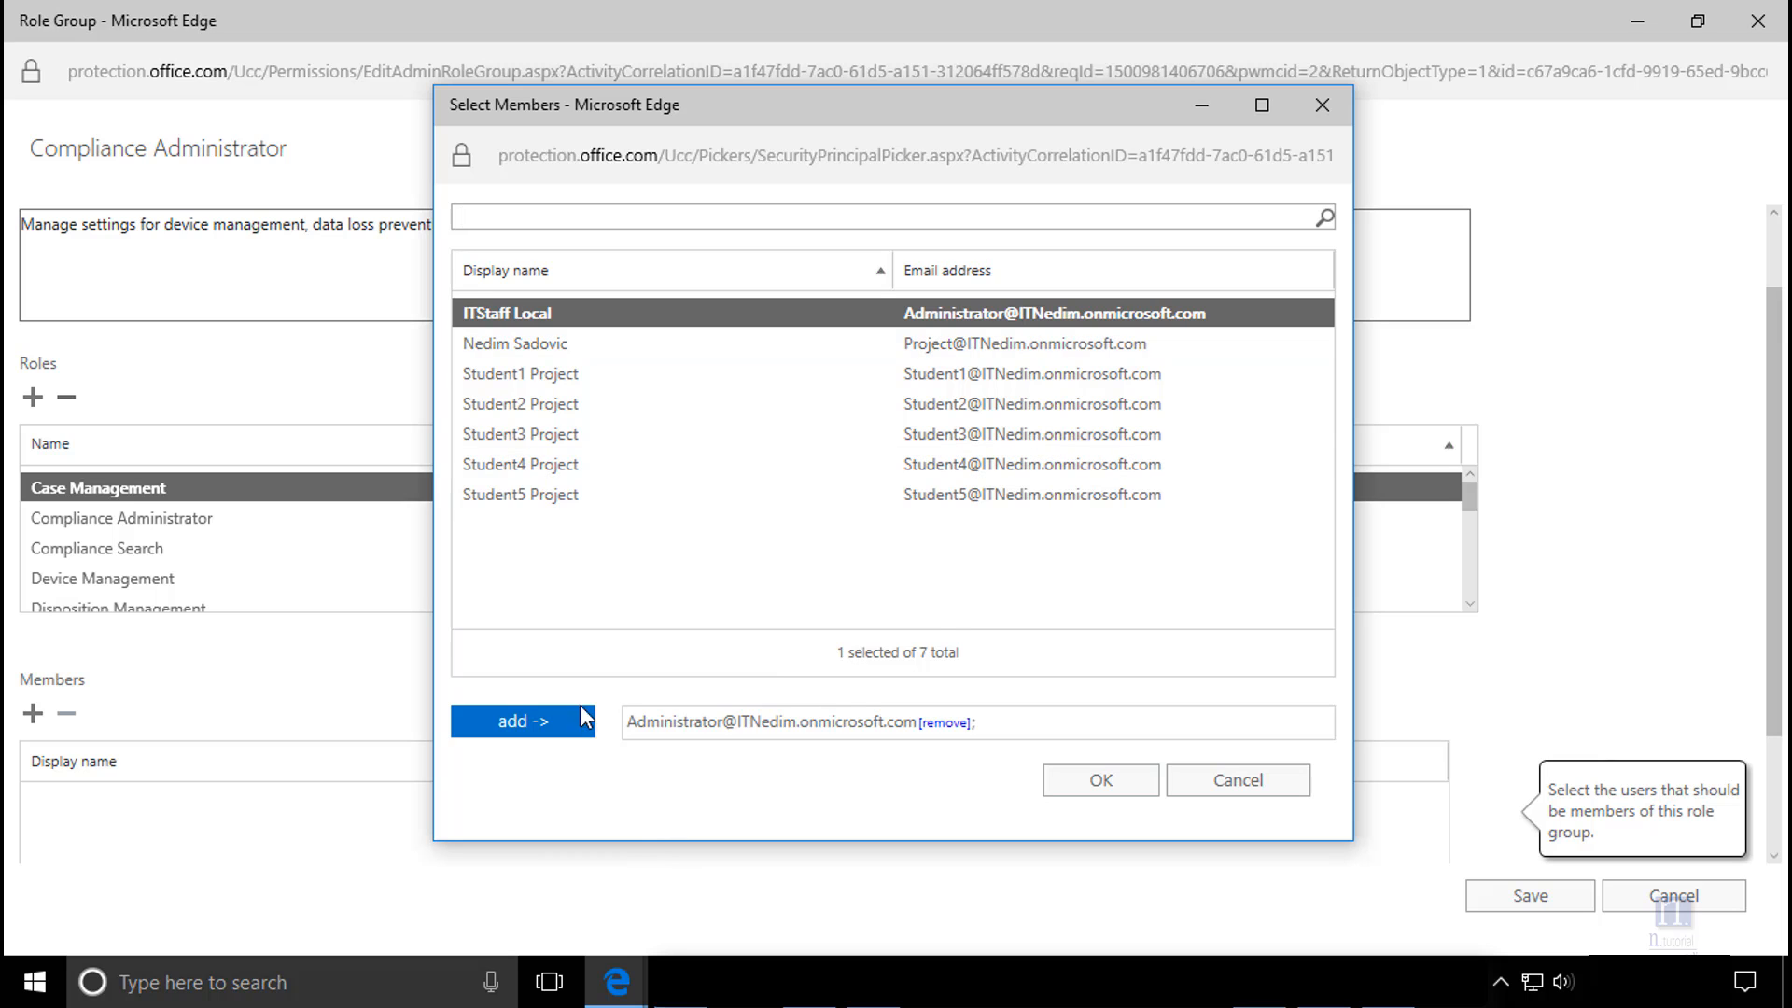
{"action": "left_click", "coordinate": [526, 347]}
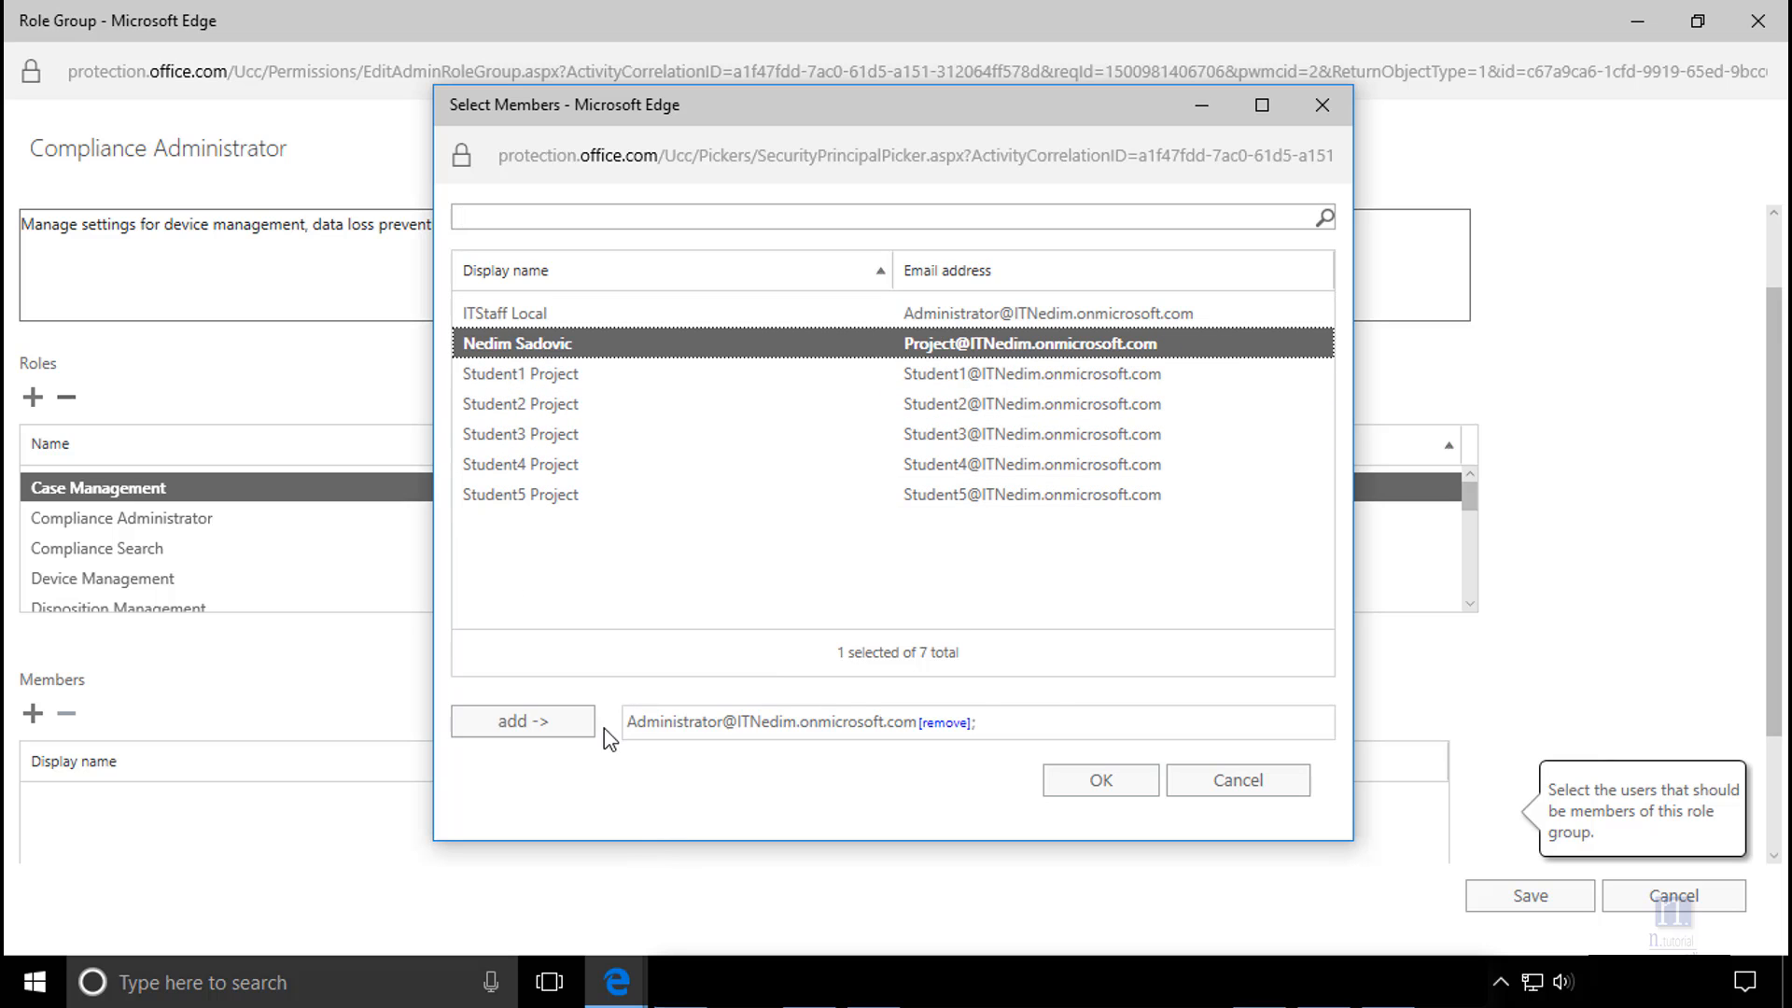
{"action": "left_click", "coordinate": [561, 731]}
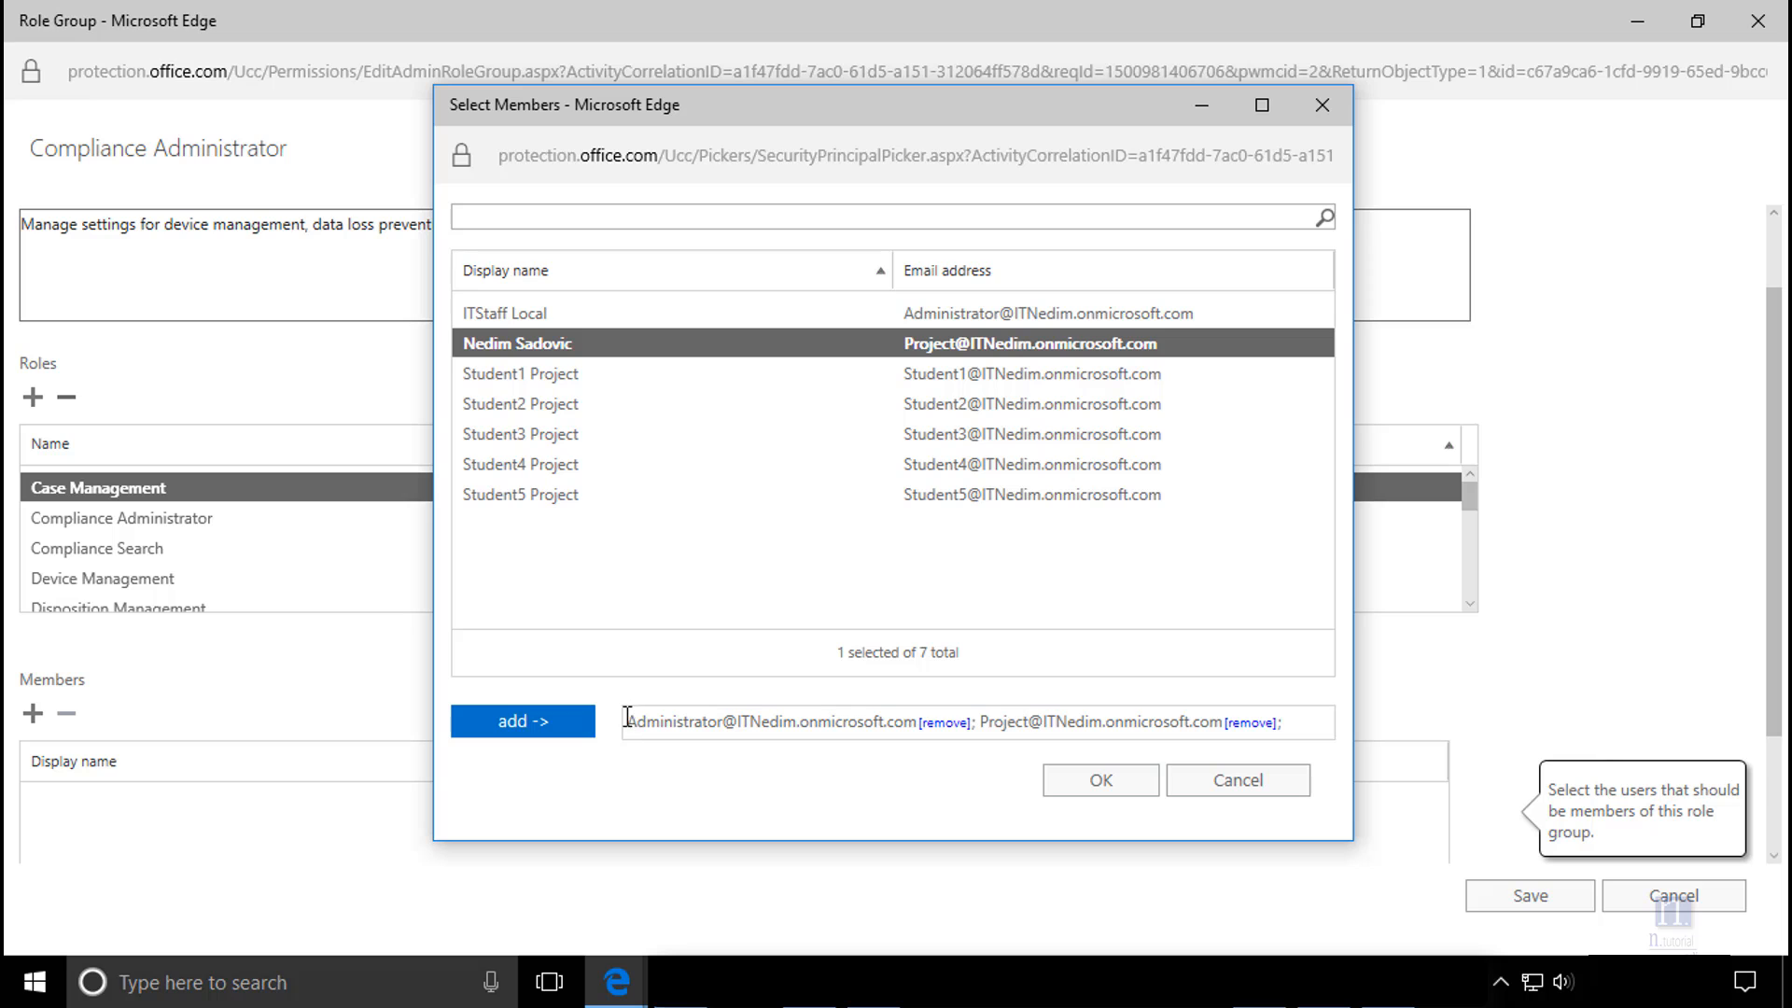
{"action": "left_click_drag", "start_coordinate": [628, 720], "coordinate": [1326, 730]}
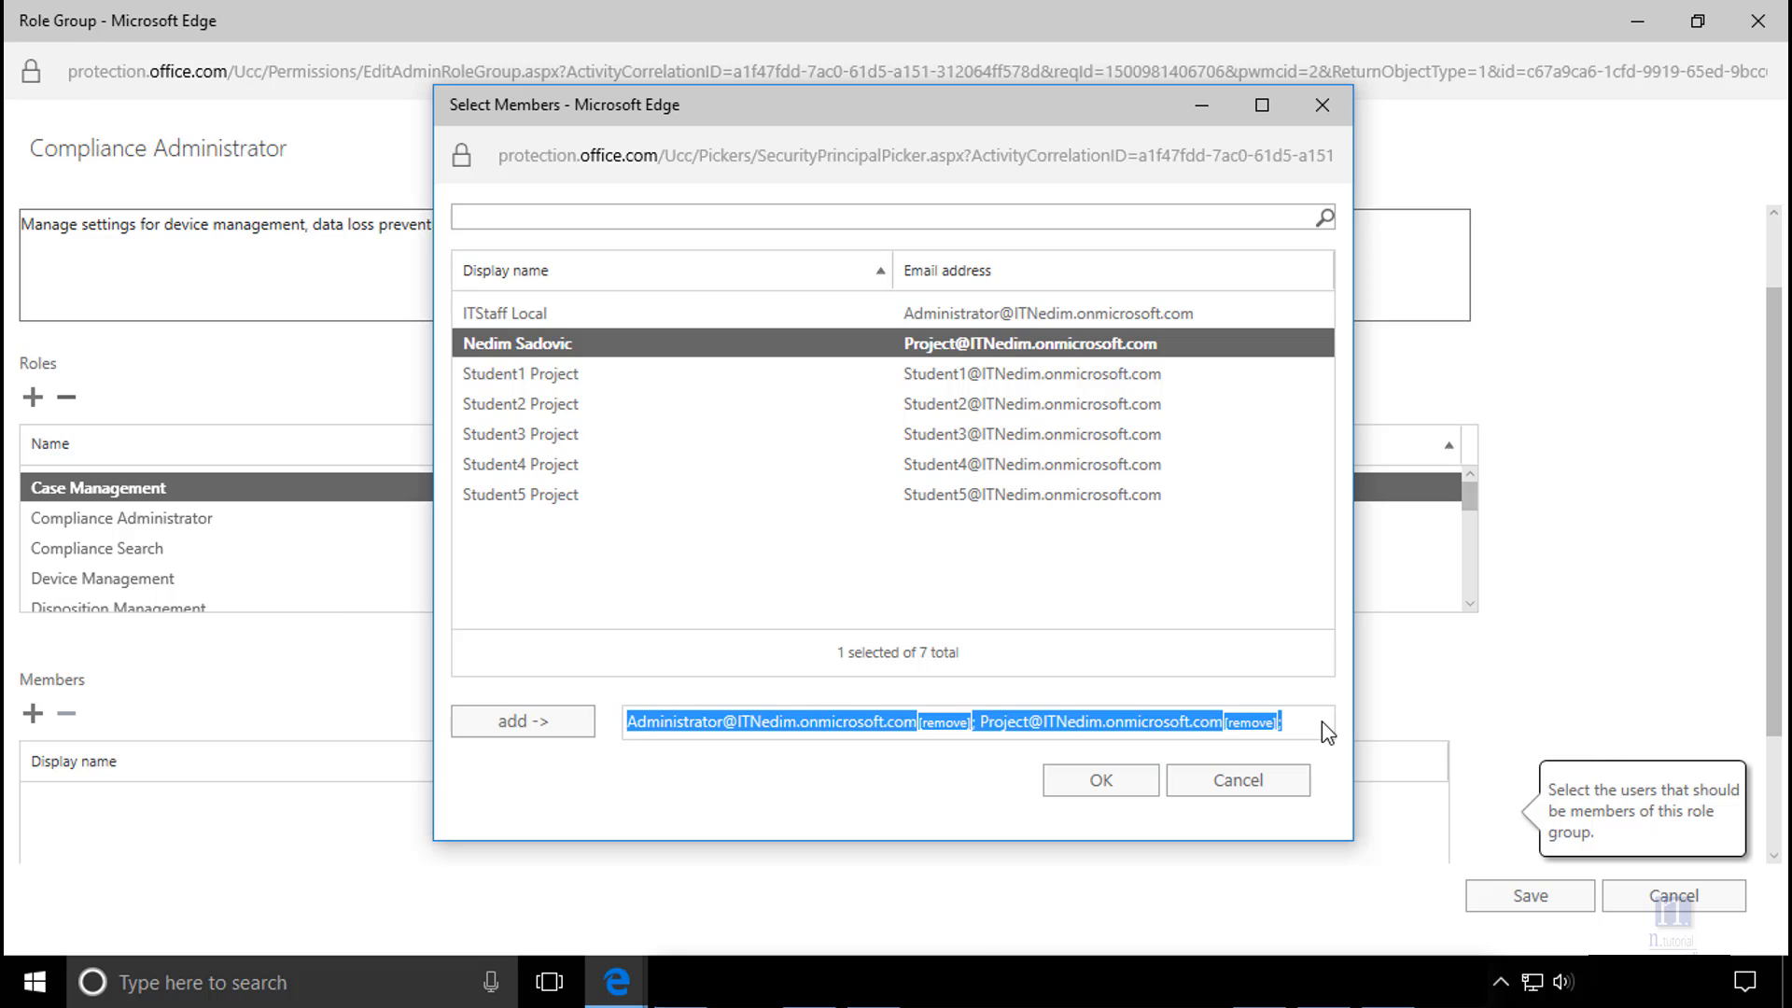
{"action": "left_click", "coordinate": [1111, 781]}
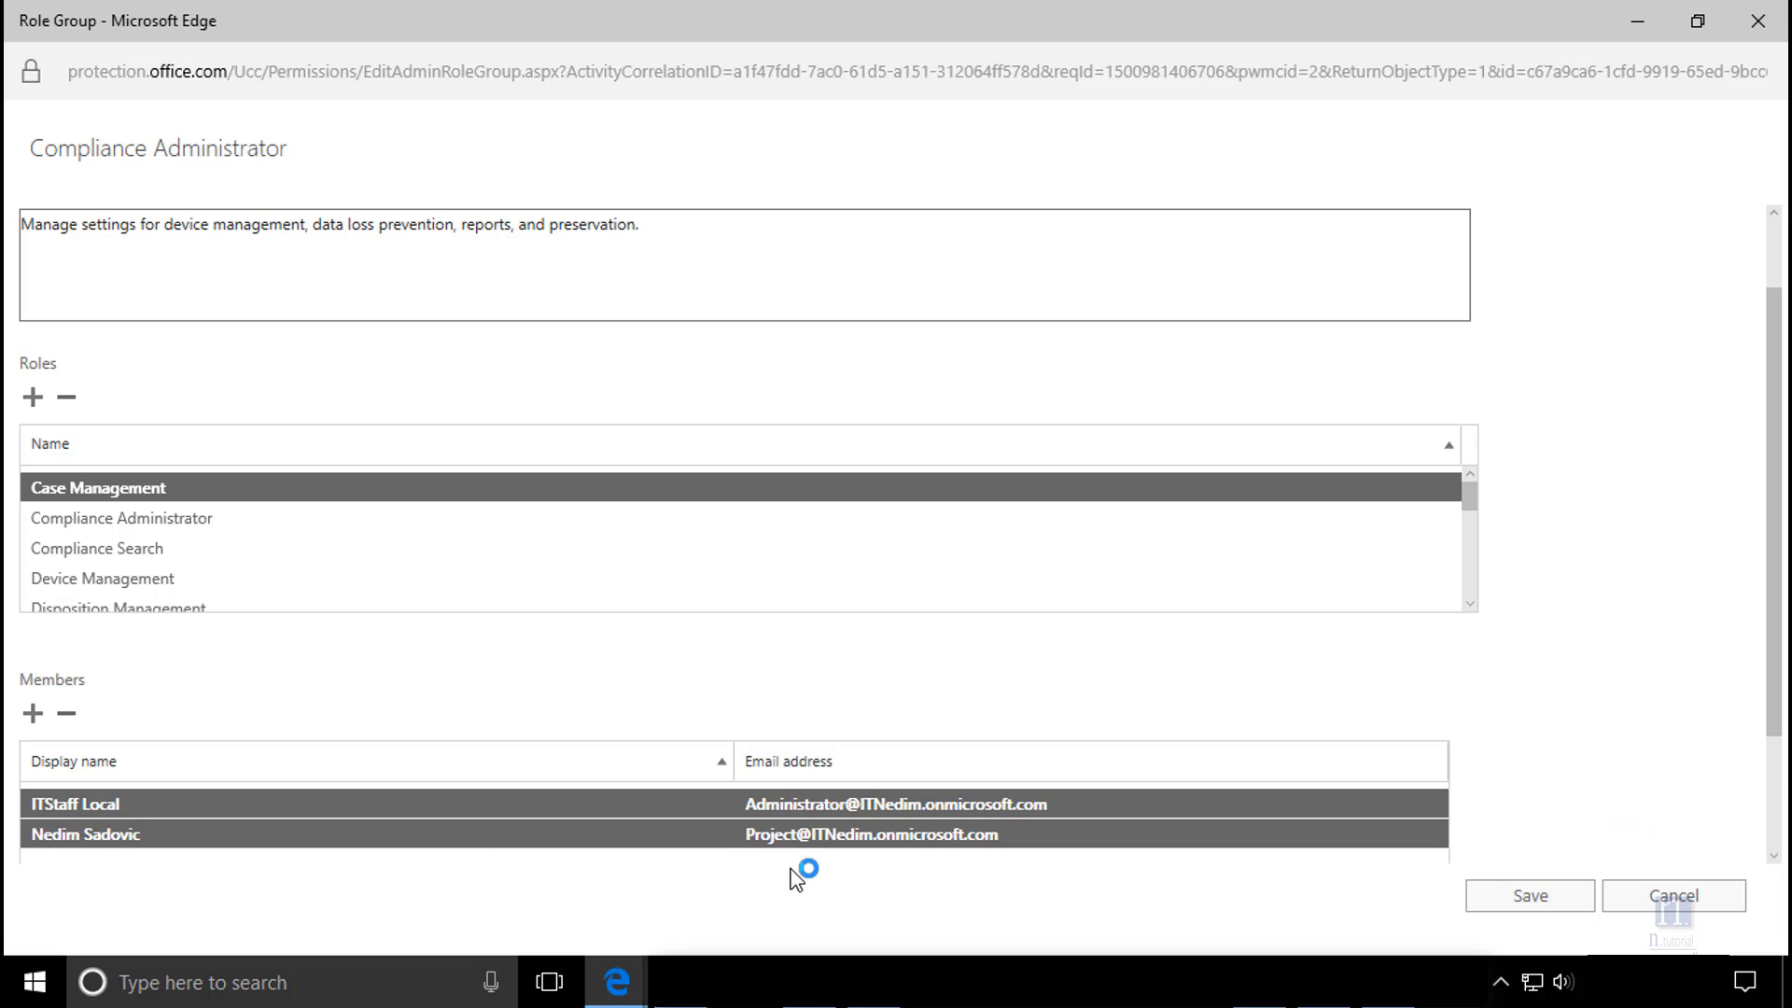
{"action": "left_click", "coordinate": [1521, 902]}
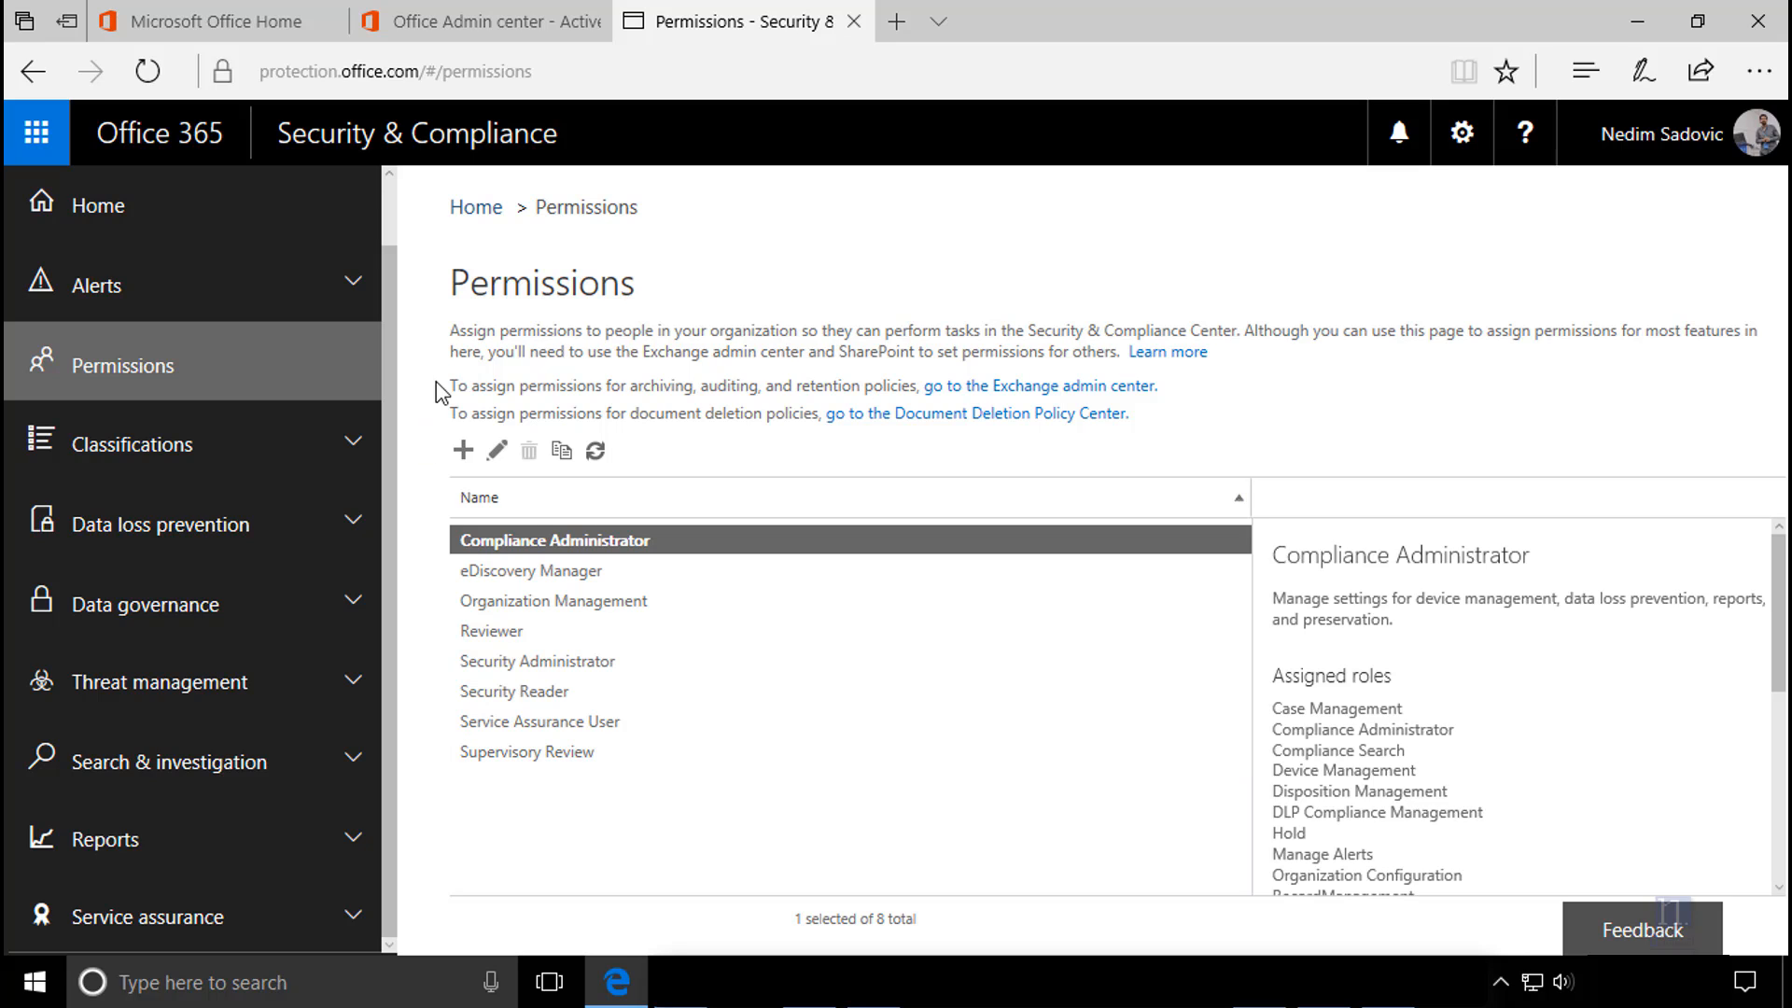
Step: Highlight the line about assigning archiving, auditing and retention policy permissions in the Exchange admin center
{"action": "left_click_drag", "start_coordinate": [454, 378], "coordinate": [568, 382]}
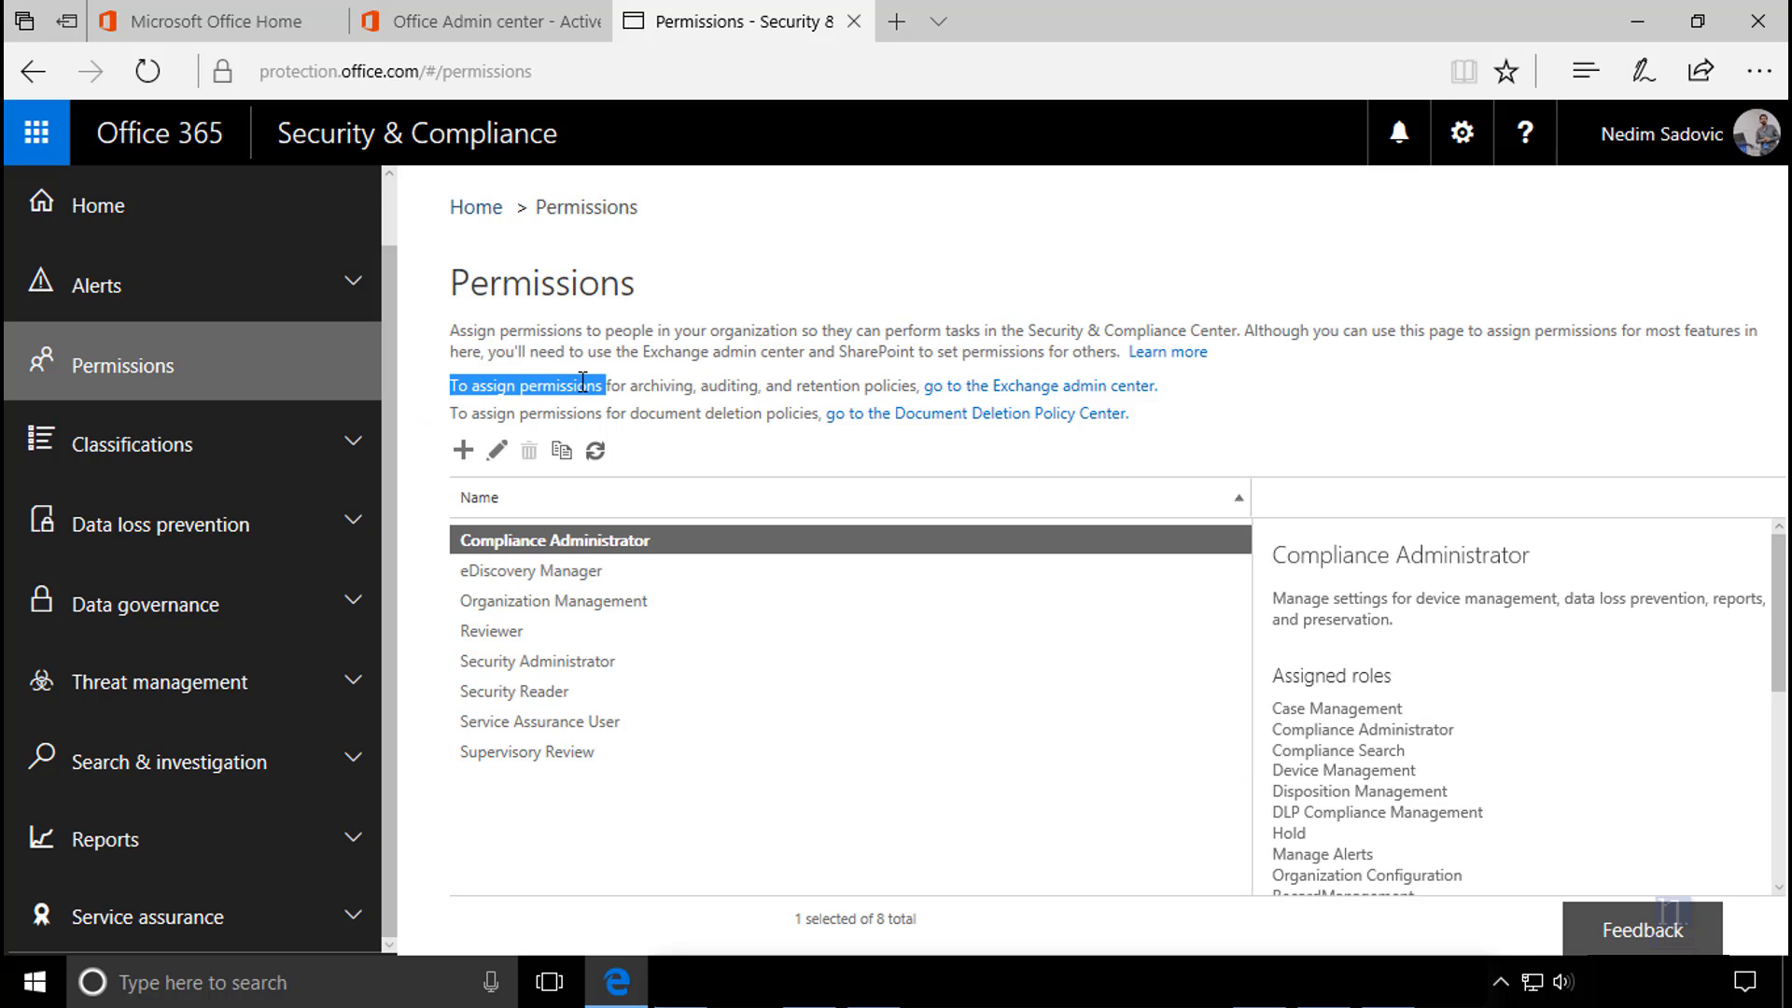
{"action": "left_click", "coordinate": [480, 383]}
{"action": "left_click_drag", "start_coordinate": [453, 385], "coordinate": [1160, 394]}
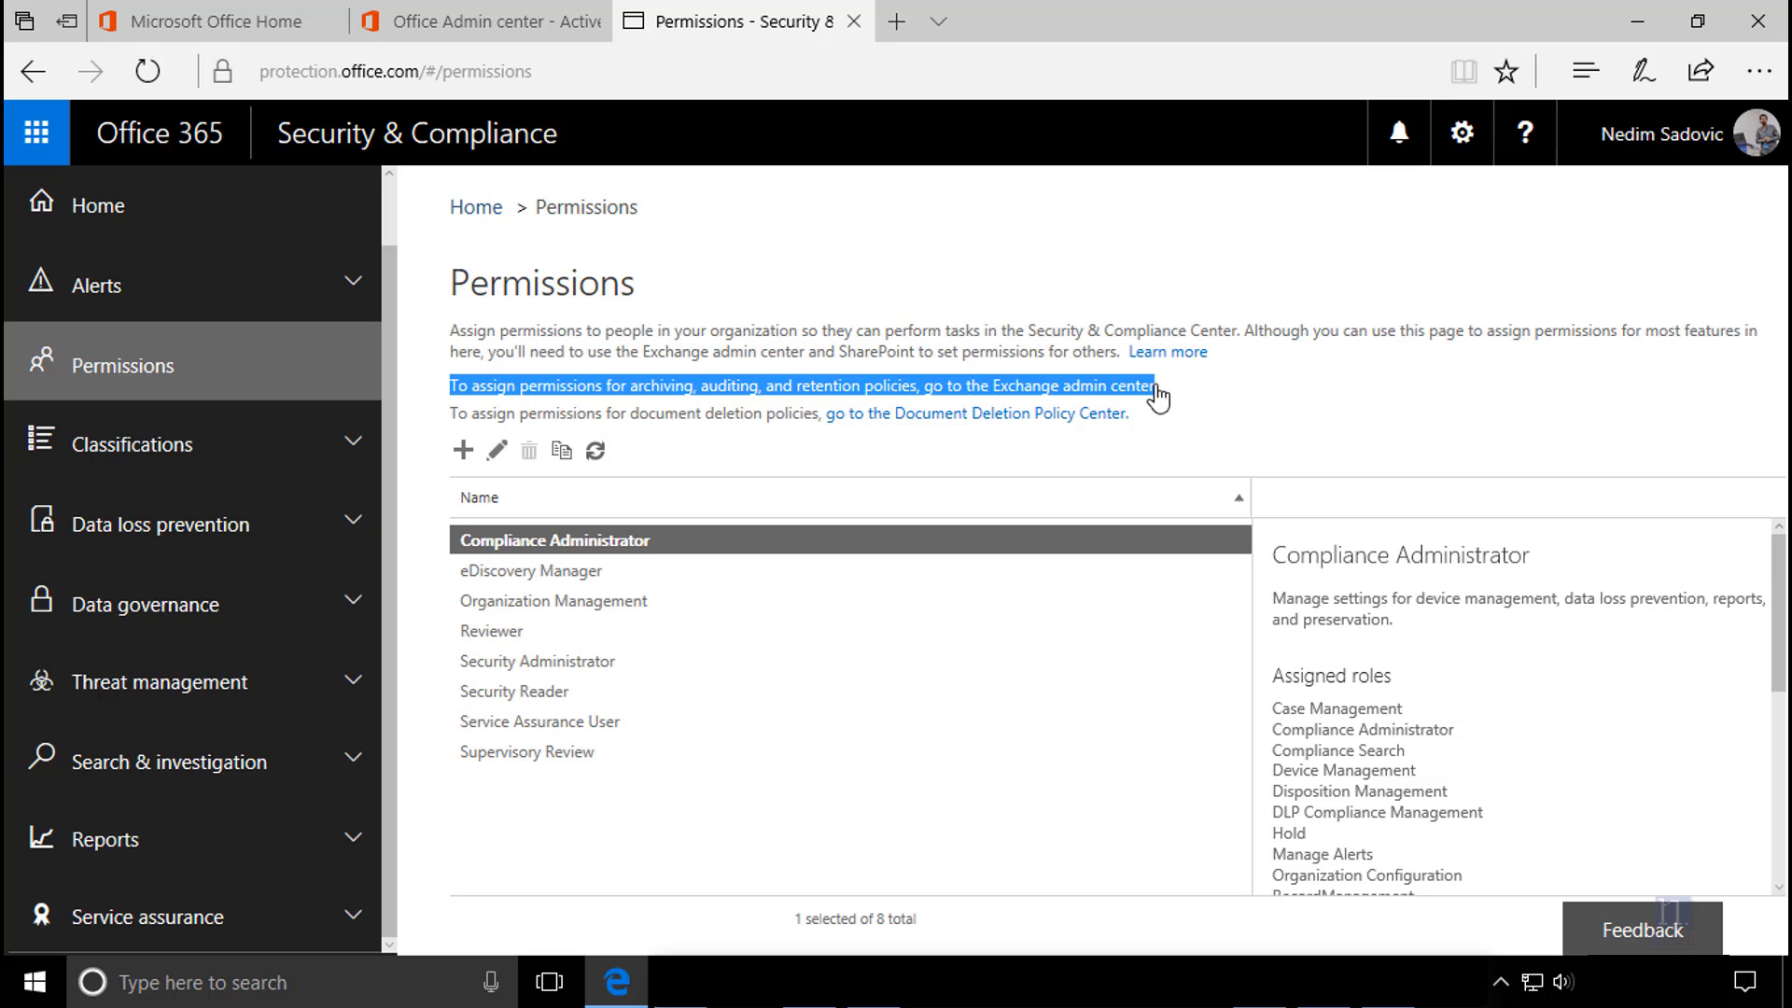
Step: Open the role groups in the Exchange admin center and highlight the Compliance Management group's description
{"action": "left_click", "coordinate": [1217, 429]}
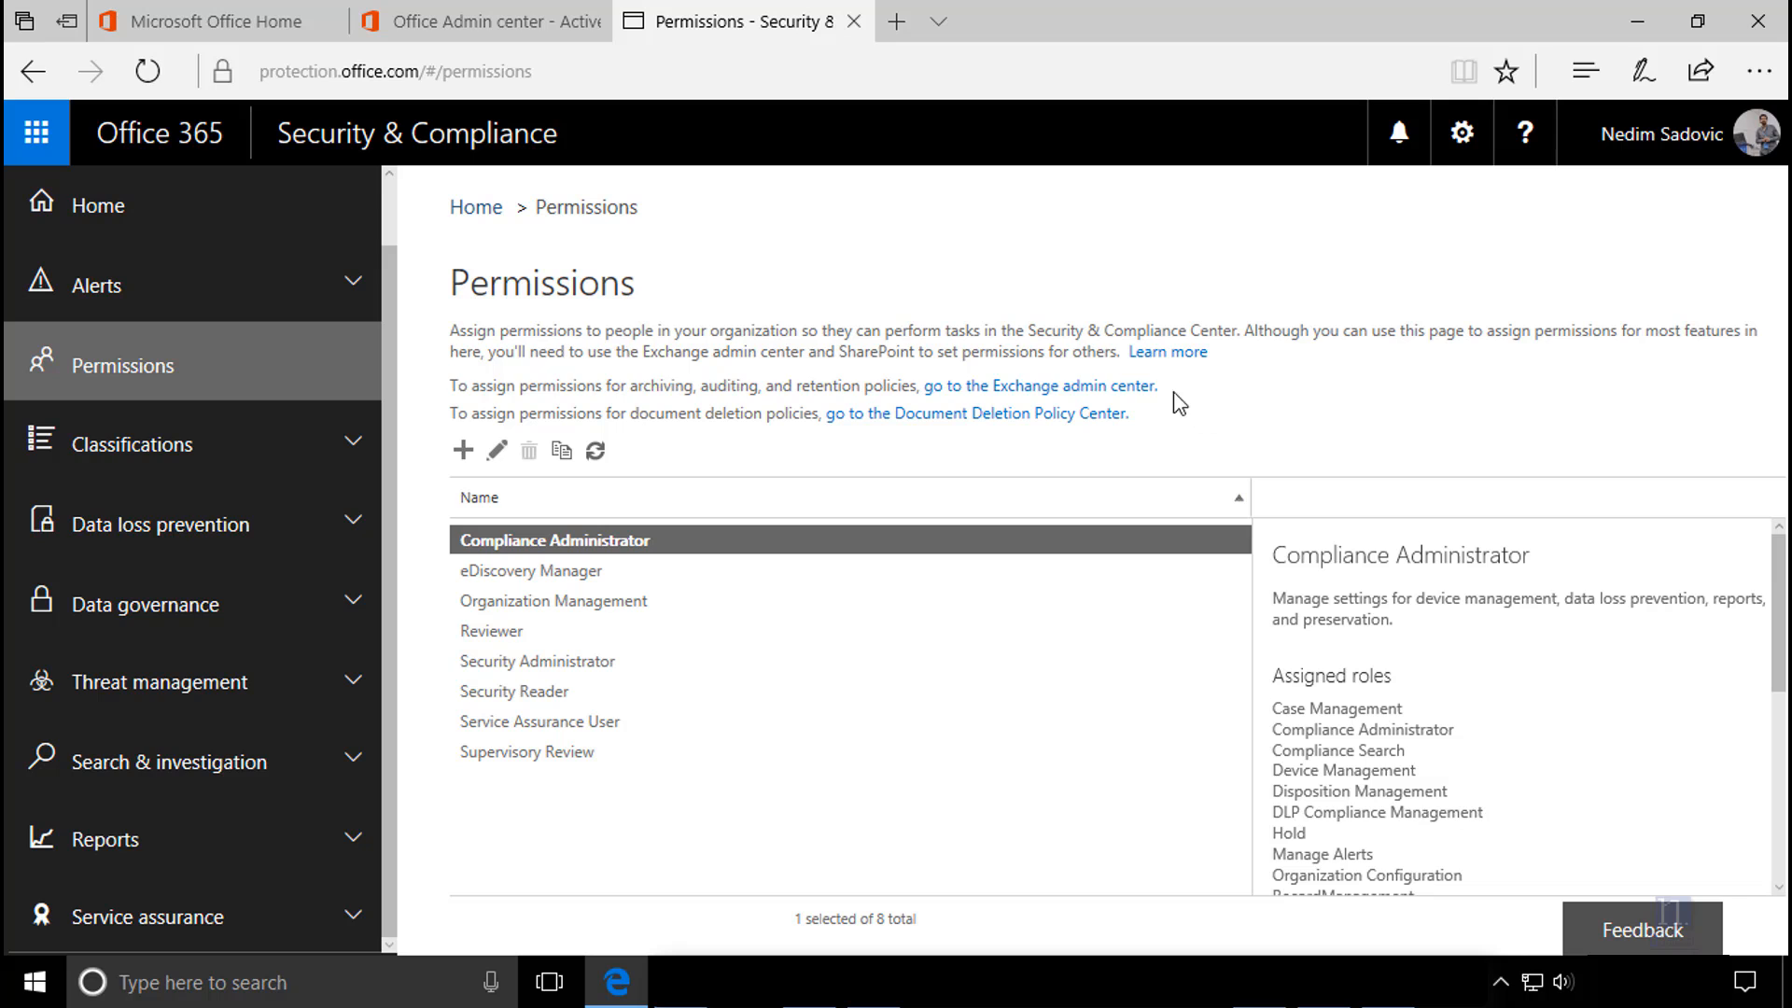
{"action": "left_click", "coordinate": [1085, 387]}
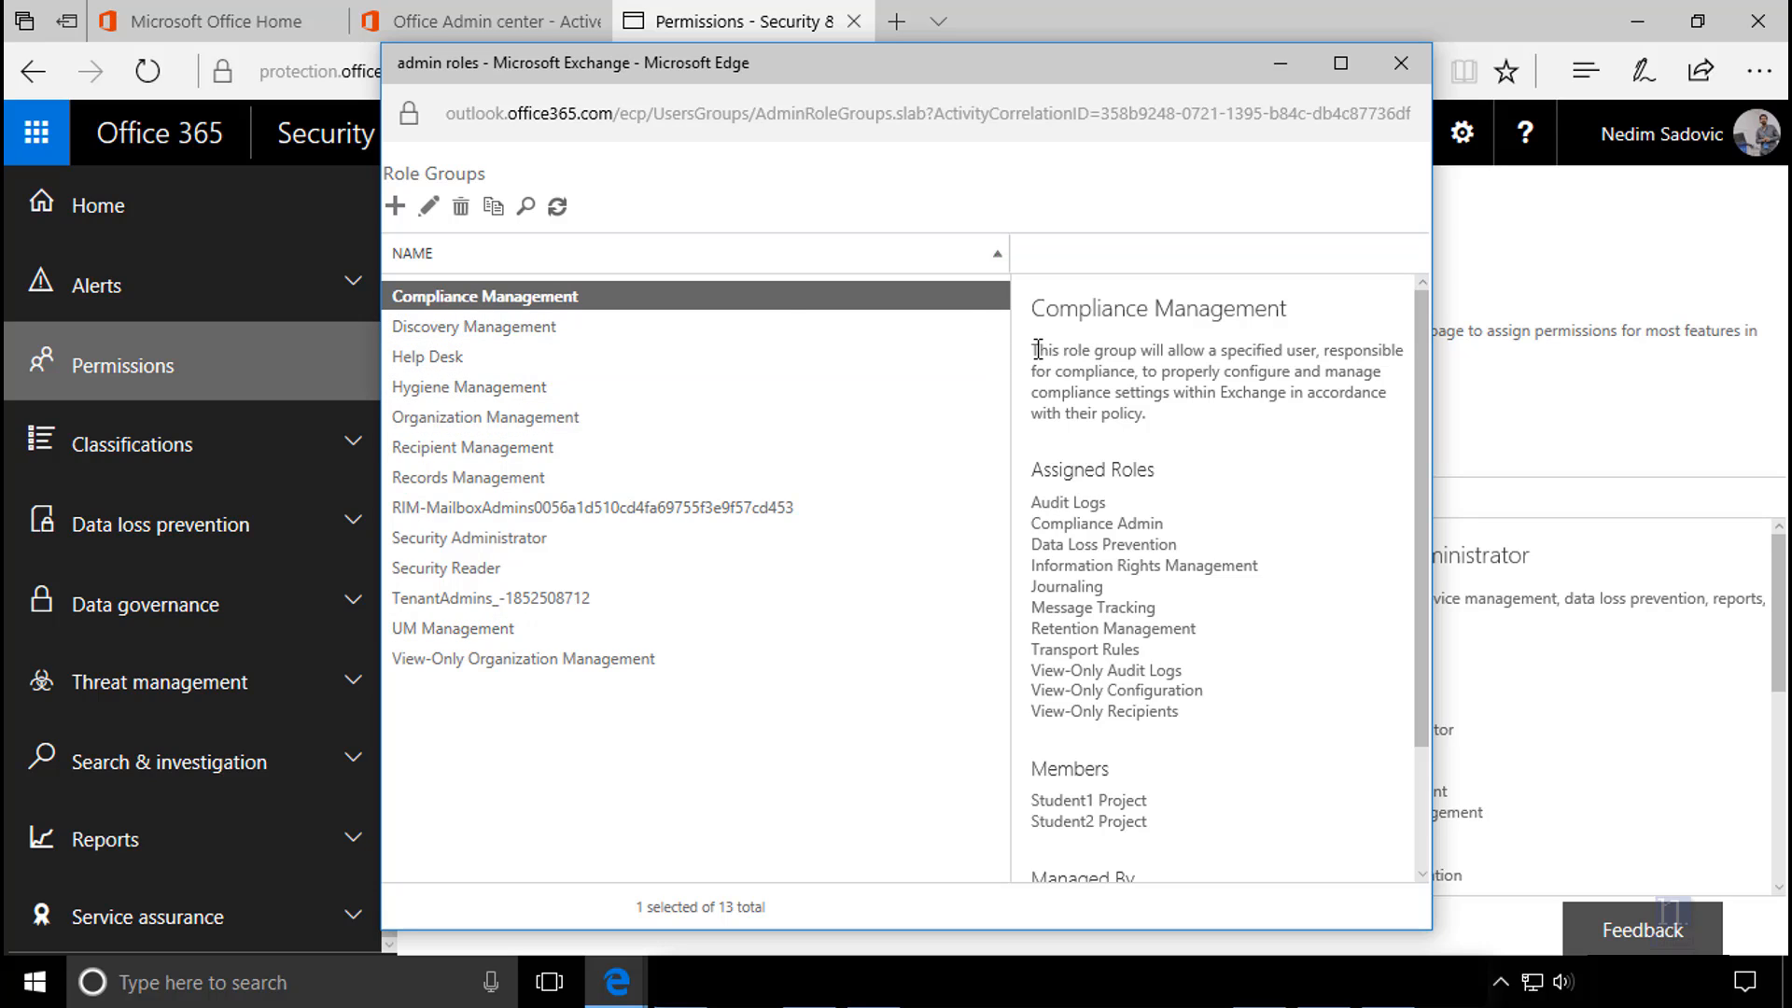
{"action": "left_click_drag", "start_coordinate": [1037, 350], "coordinate": [1157, 412]}
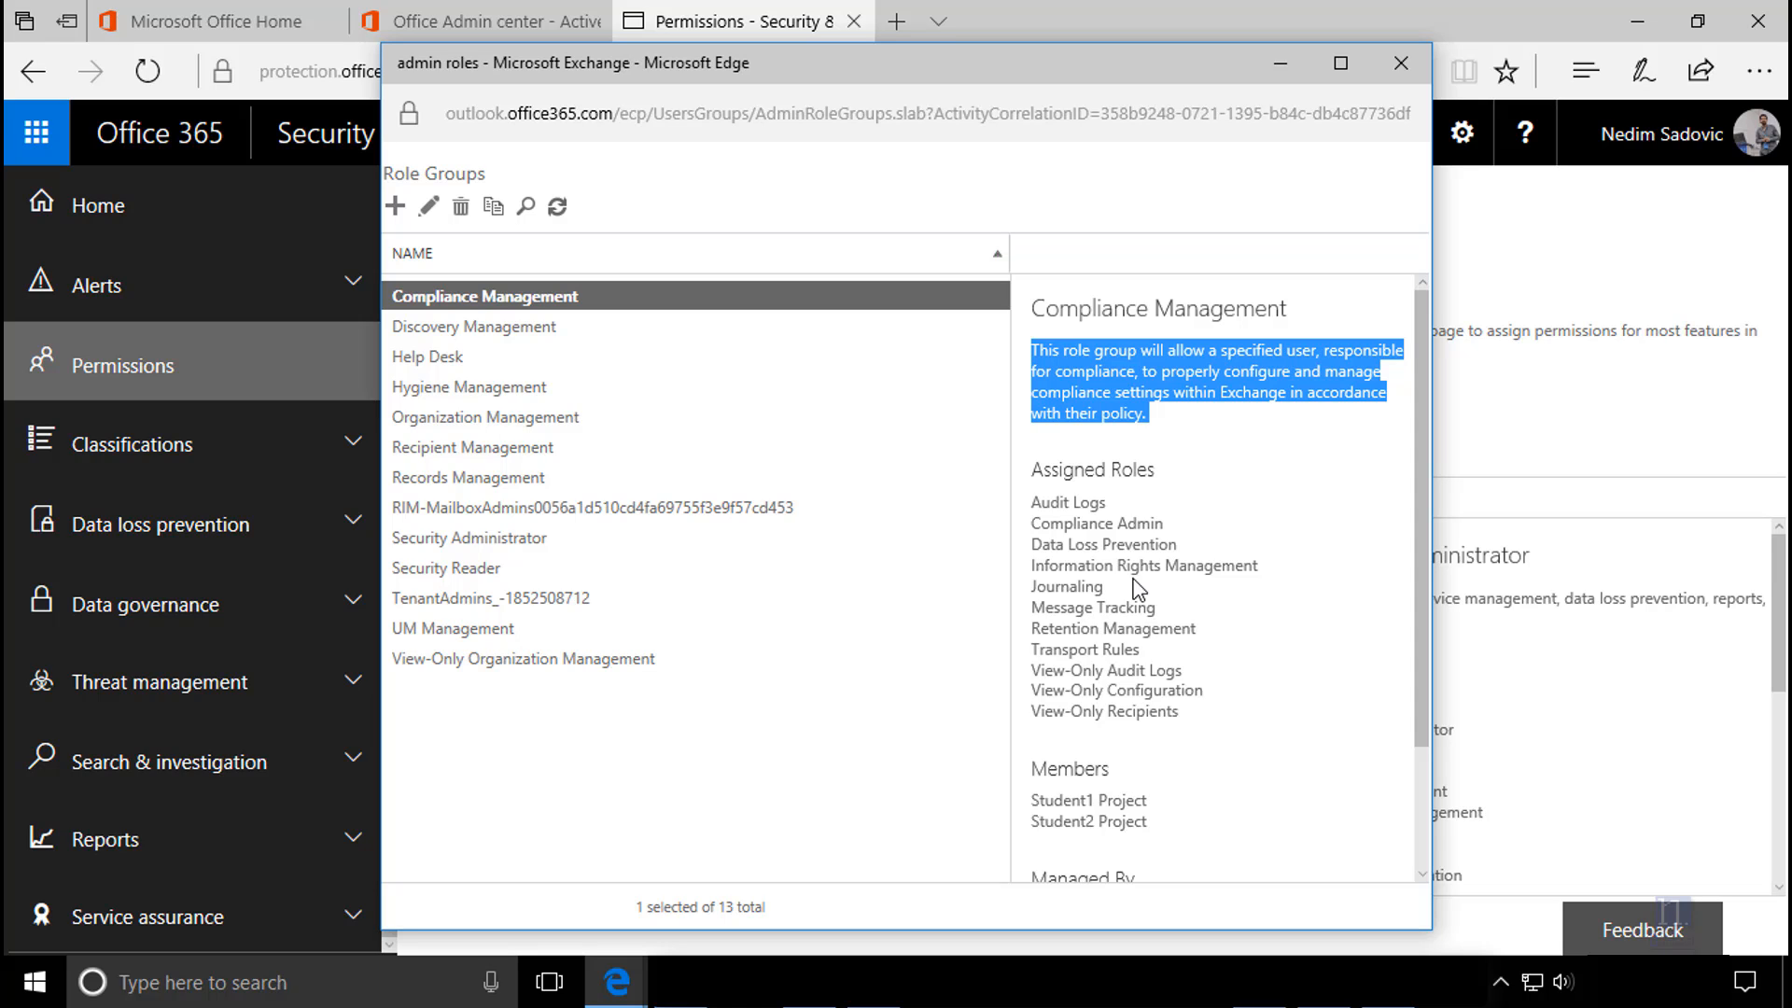
Step: Edit the Compliance Management role group and remove Student2 and Student1 from its members
{"action": "left_click", "coordinate": [428, 205]}
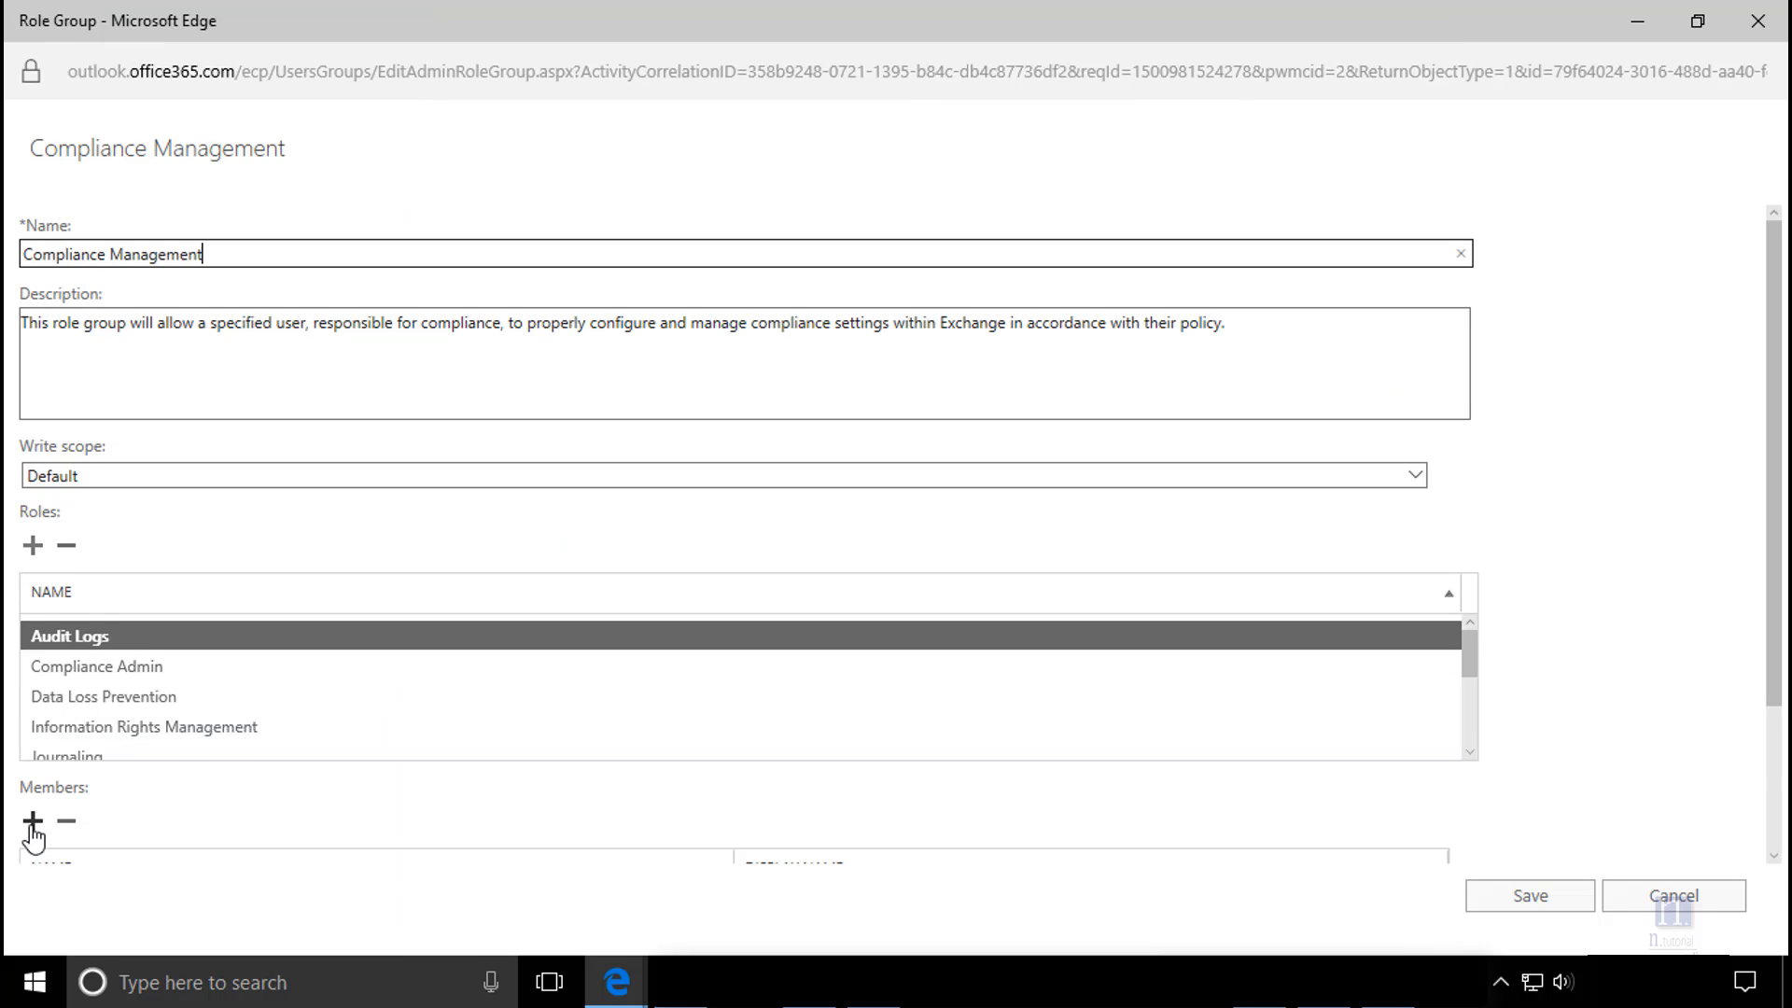
{"action": "scroll", "coordinate": [186, 793], "scroll_direction": "down", "scroll_amount": 1}
{"action": "scroll", "coordinate": [55, 766], "scroll_direction": "down", "scroll_amount": 1}
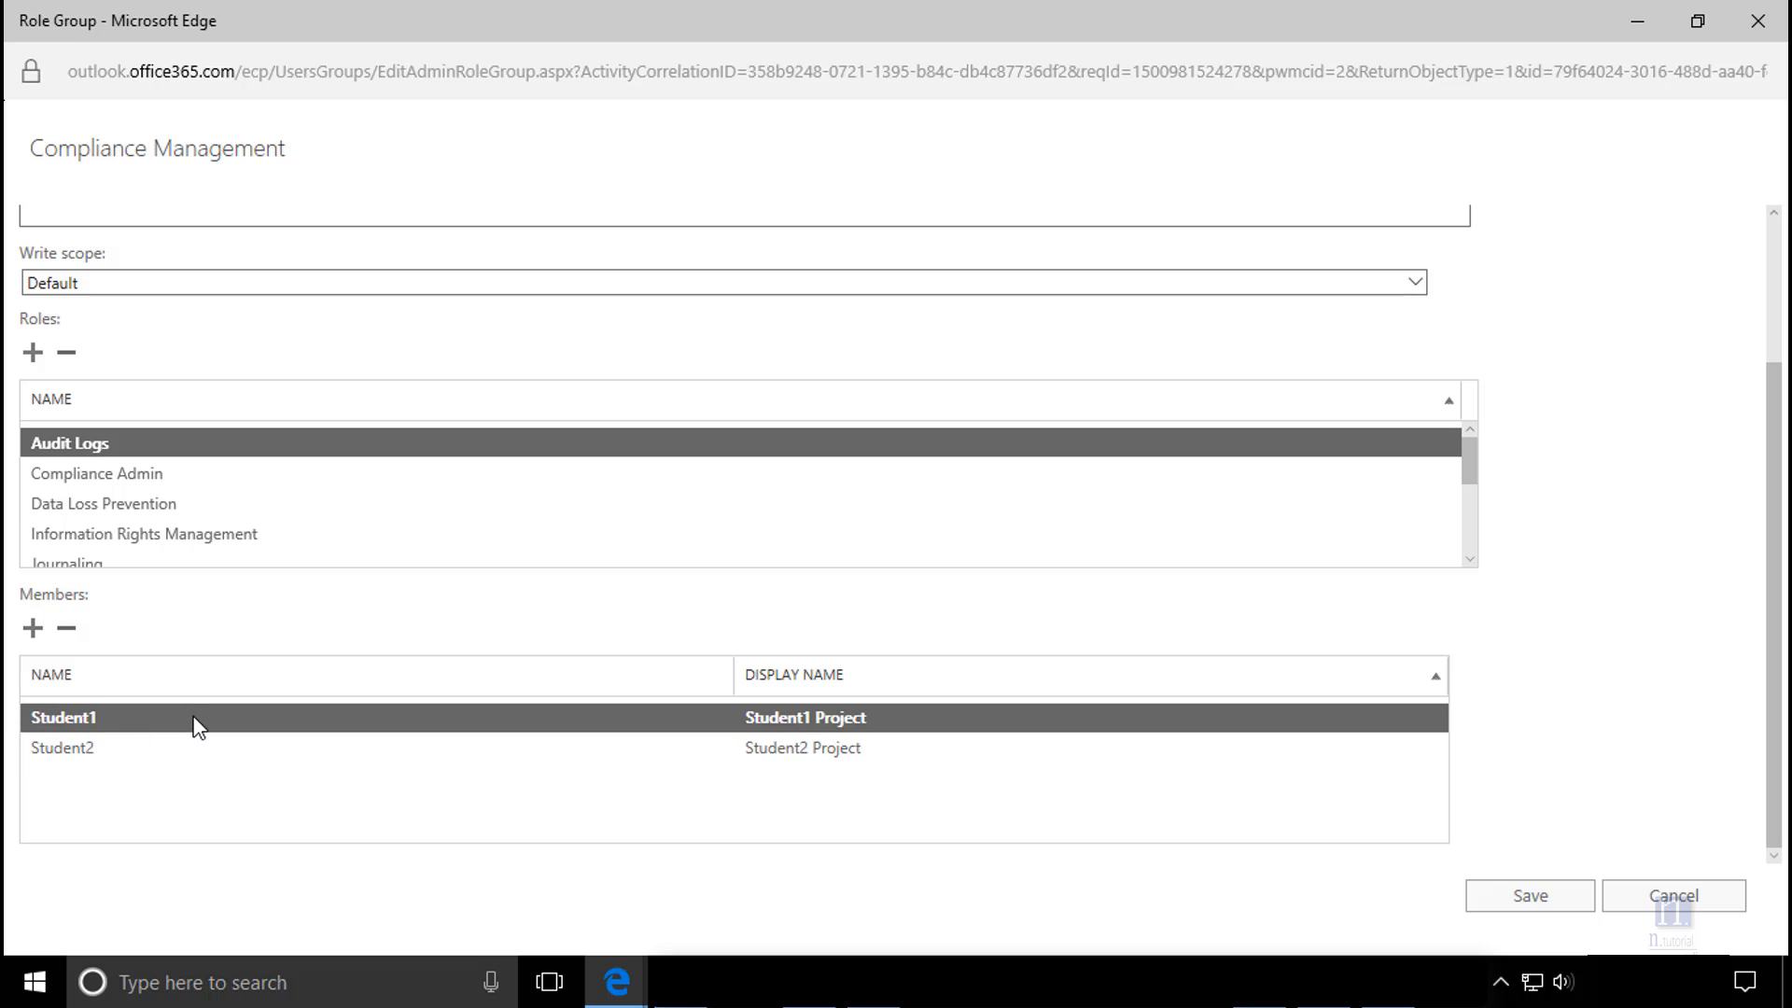
{"action": "left_click", "coordinate": [149, 750]}
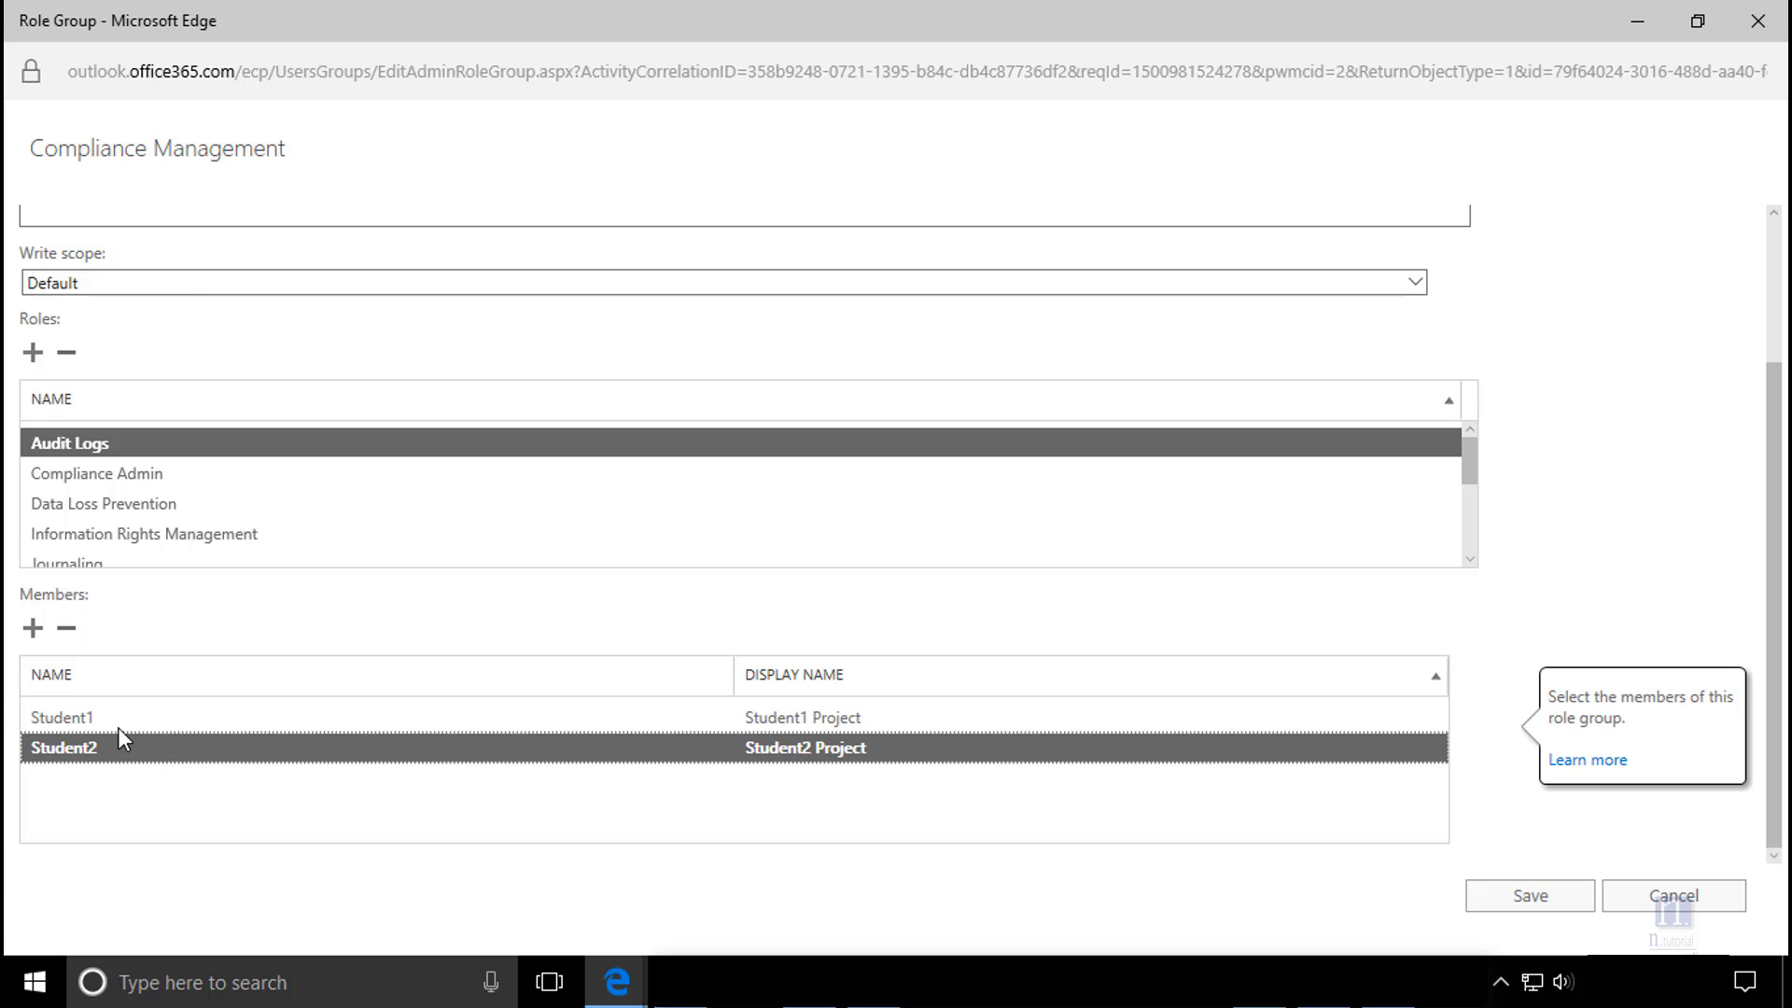
{"action": "left_click", "coordinate": [66, 633]}
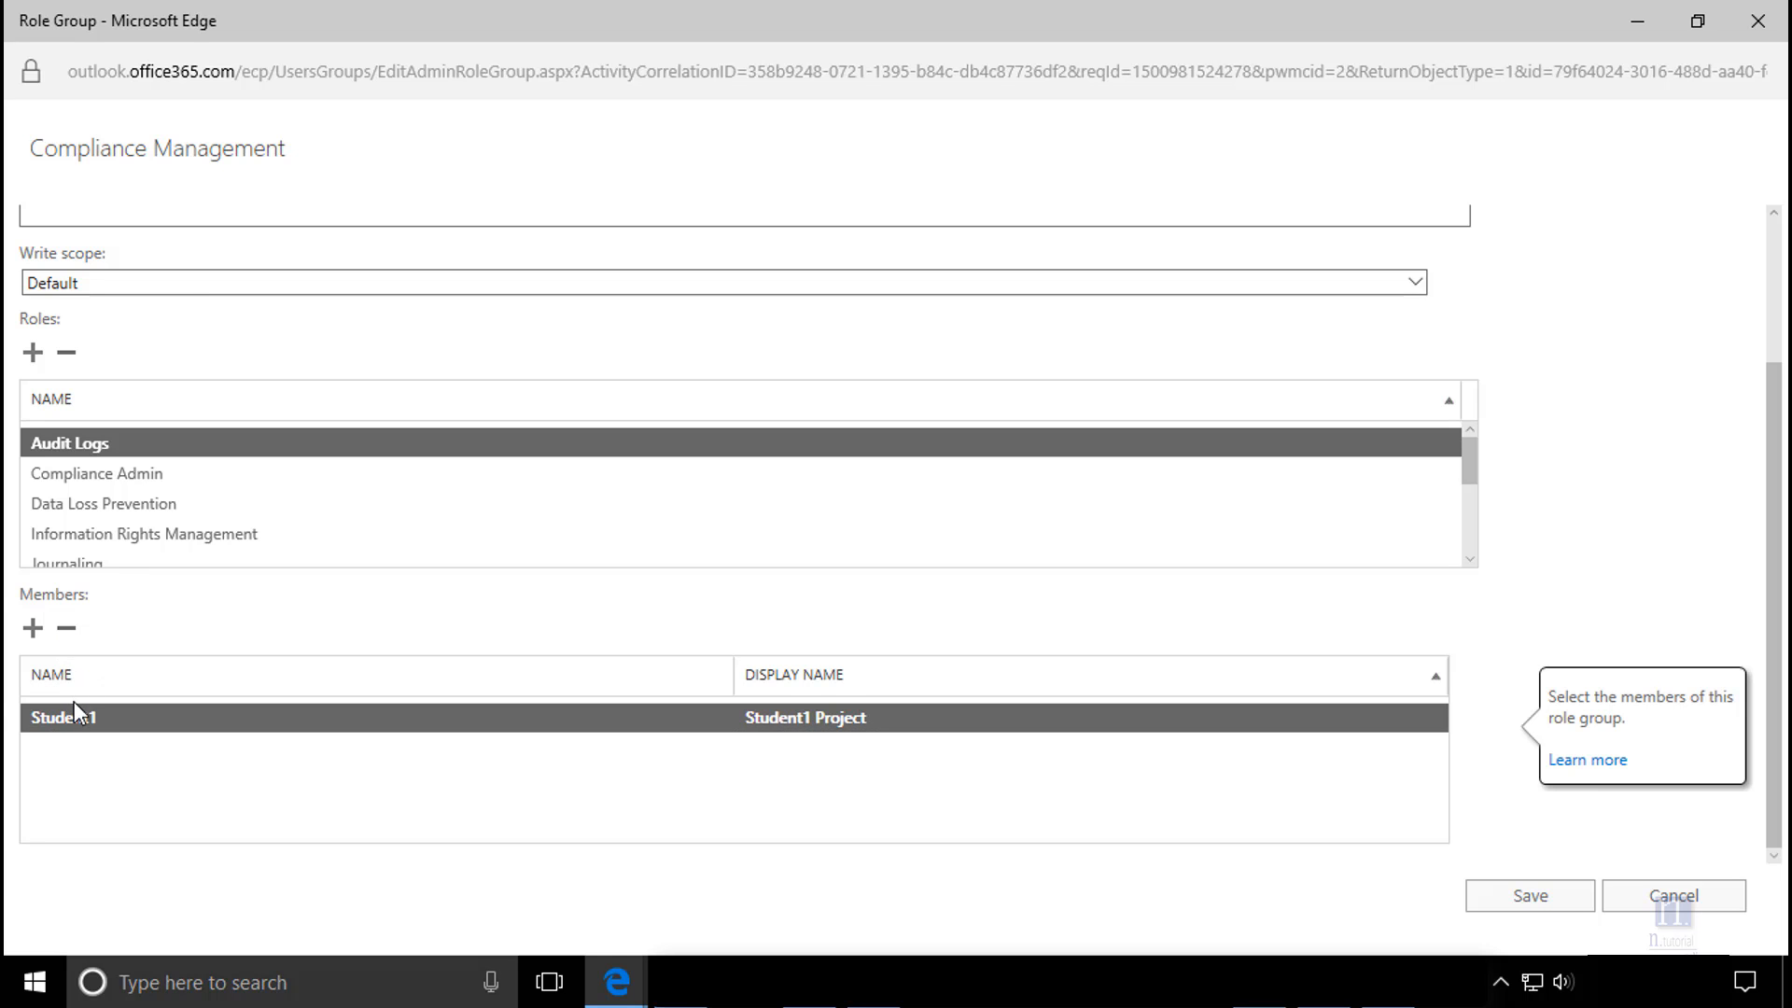
{"action": "left_click", "coordinate": [68, 632]}
Step: Add Student1 as a member of the Compliance Management role group and save it
{"action": "left_click", "coordinate": [33, 628]}
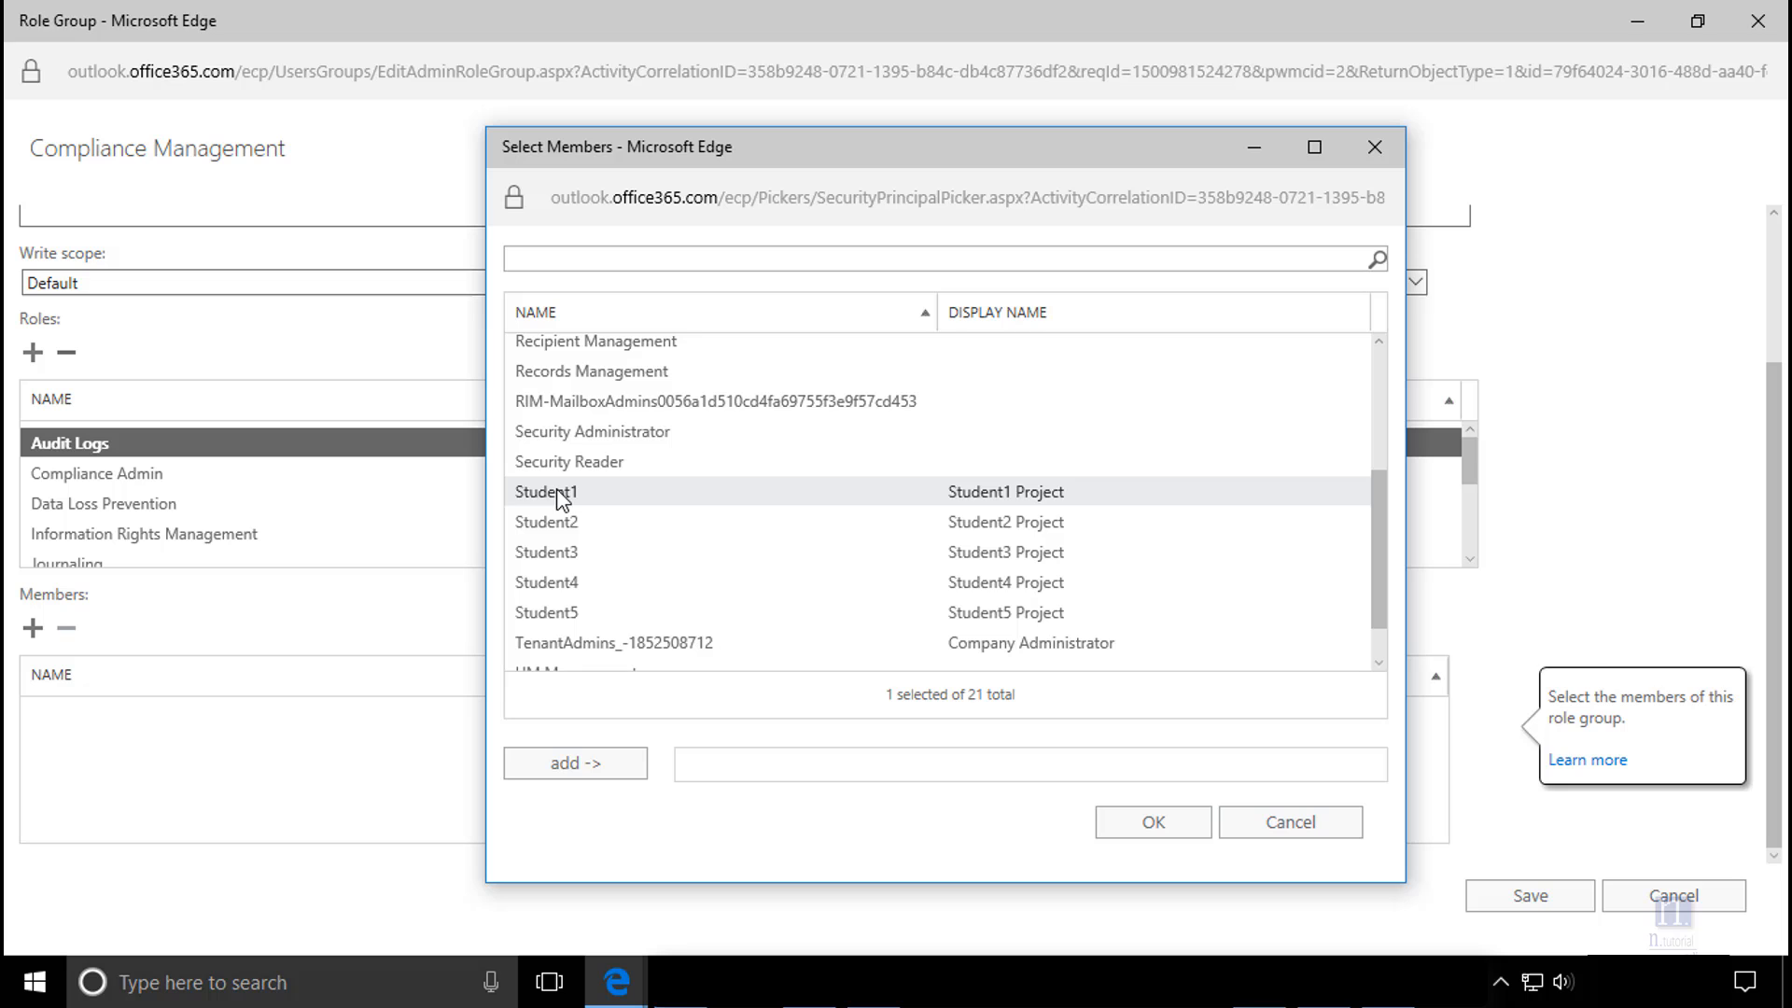
{"action": "left_click", "coordinate": [557, 489]}
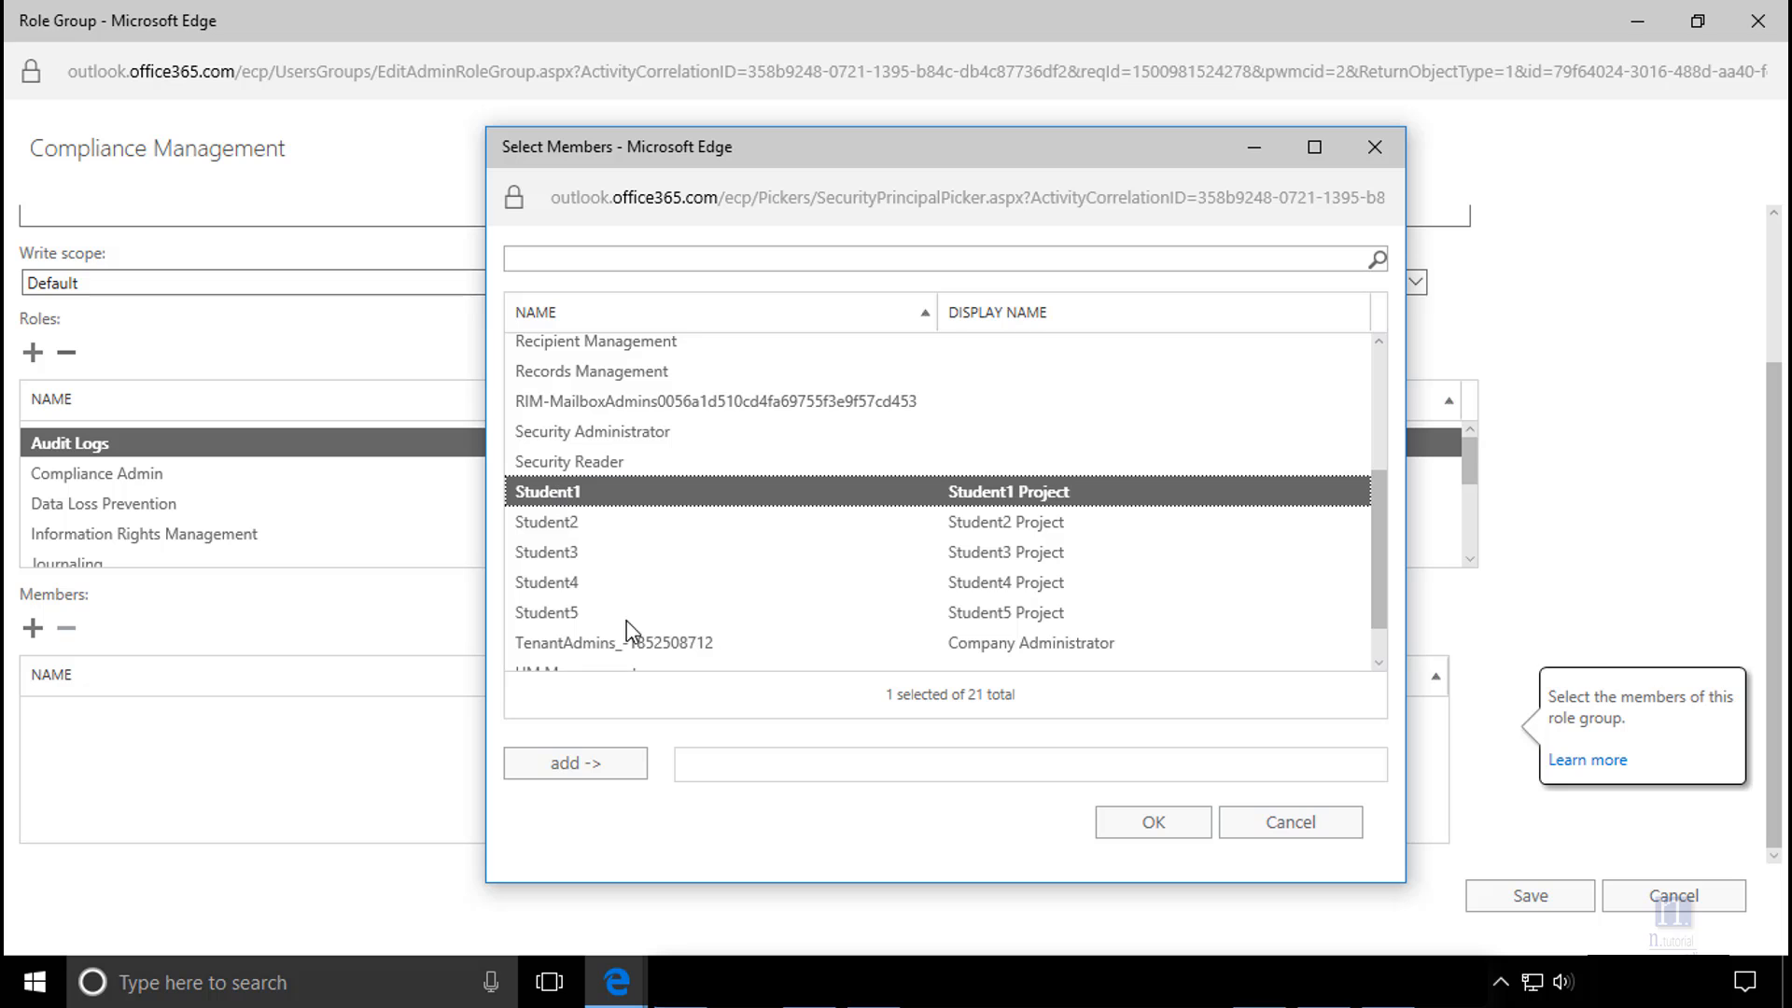
{"action": "left_click", "coordinate": [560, 763]}
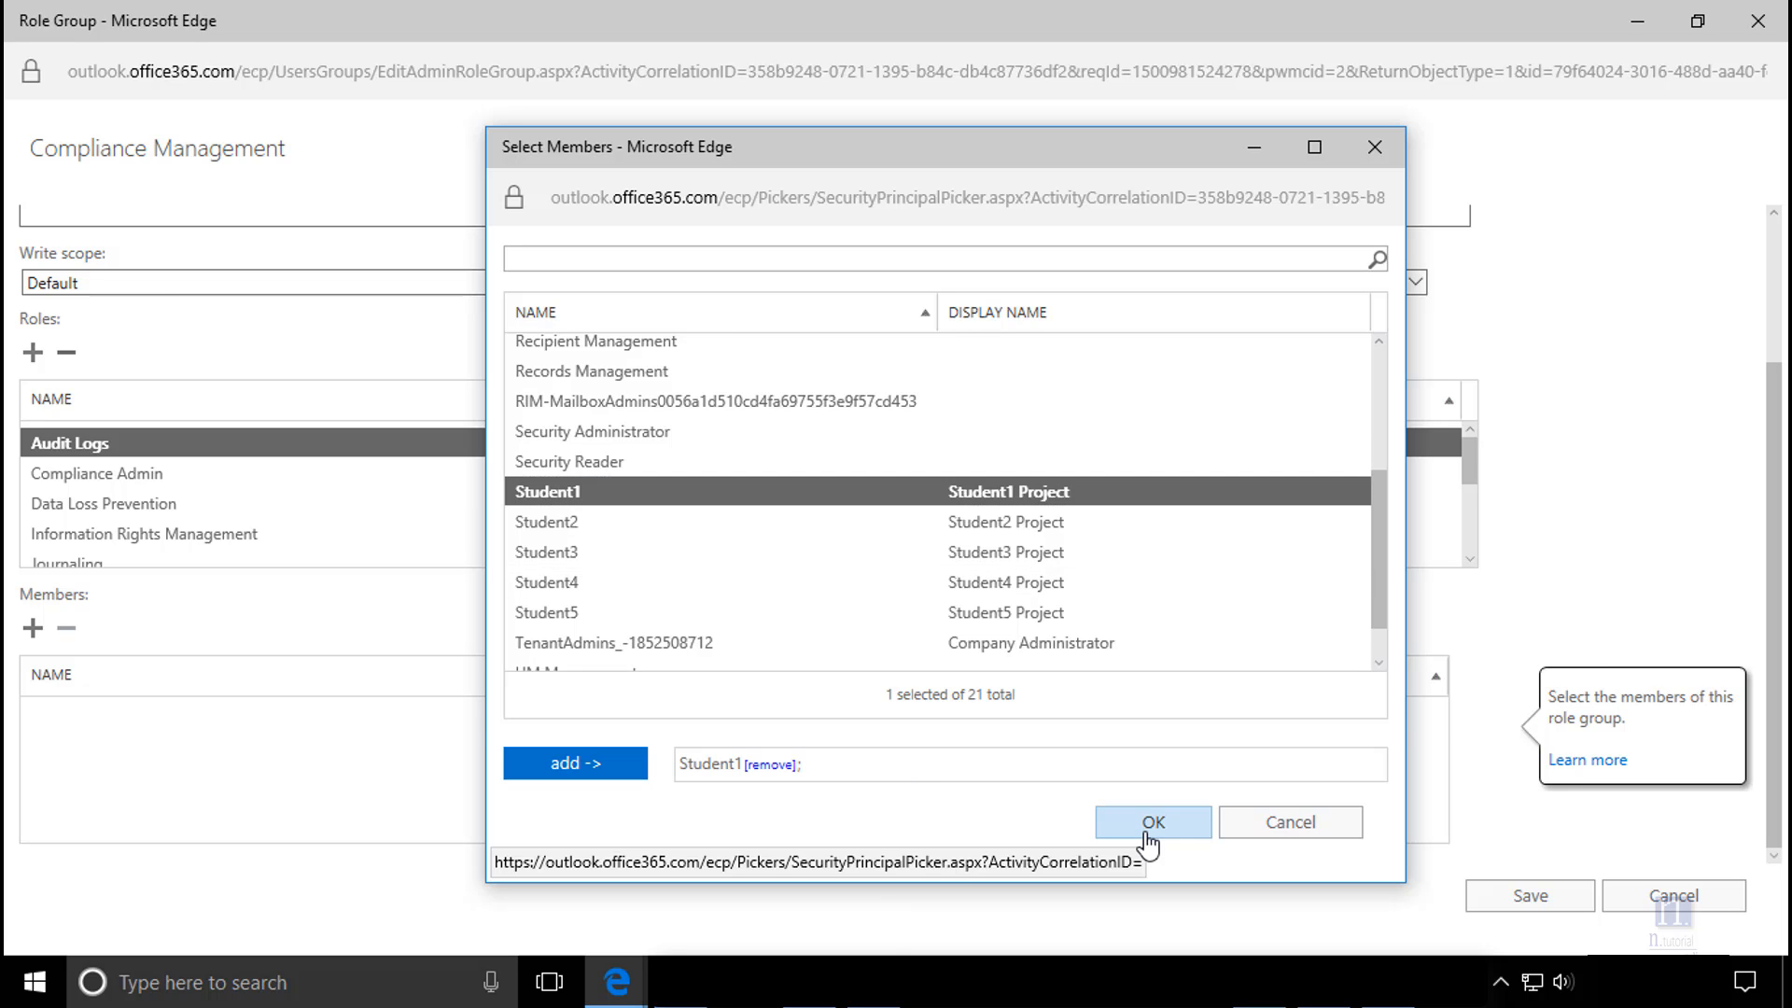
{"action": "left_click", "coordinate": [1150, 831]}
{"action": "key", "text": "Return"}
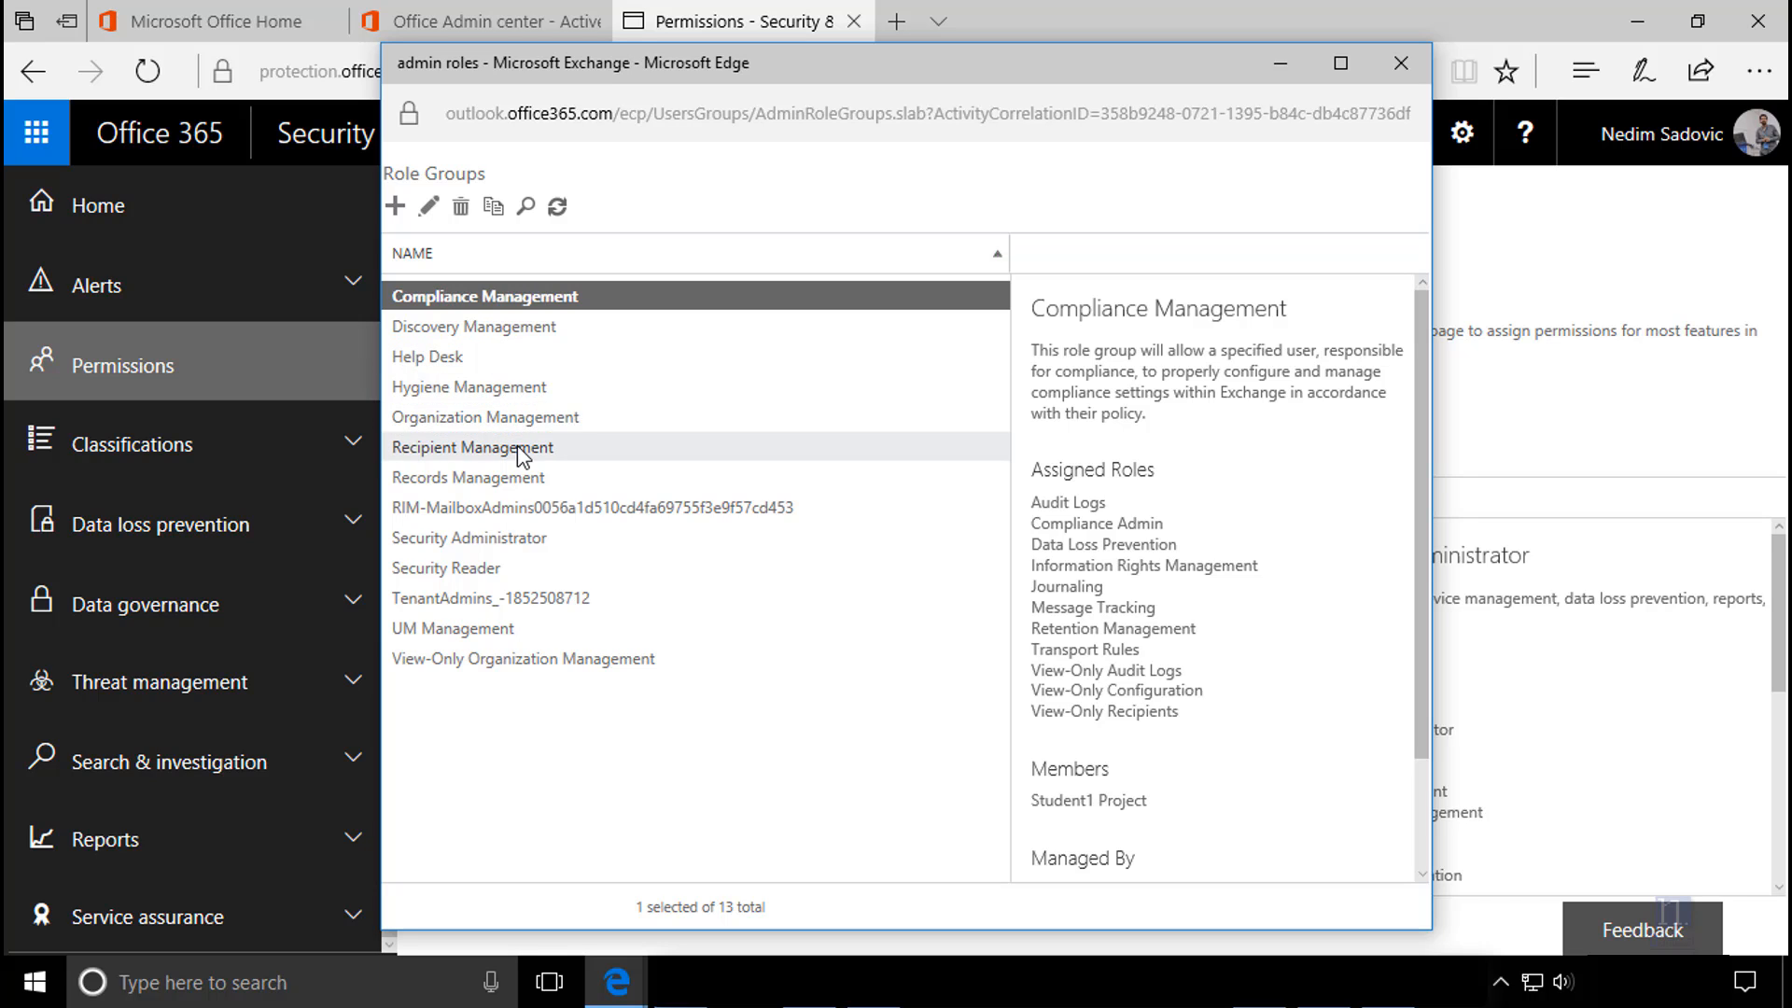
Step: Highlight the Recipient Management role group's description, and edit the group to remove Student3 from its members
{"action": "left_click", "coordinate": [519, 450]}
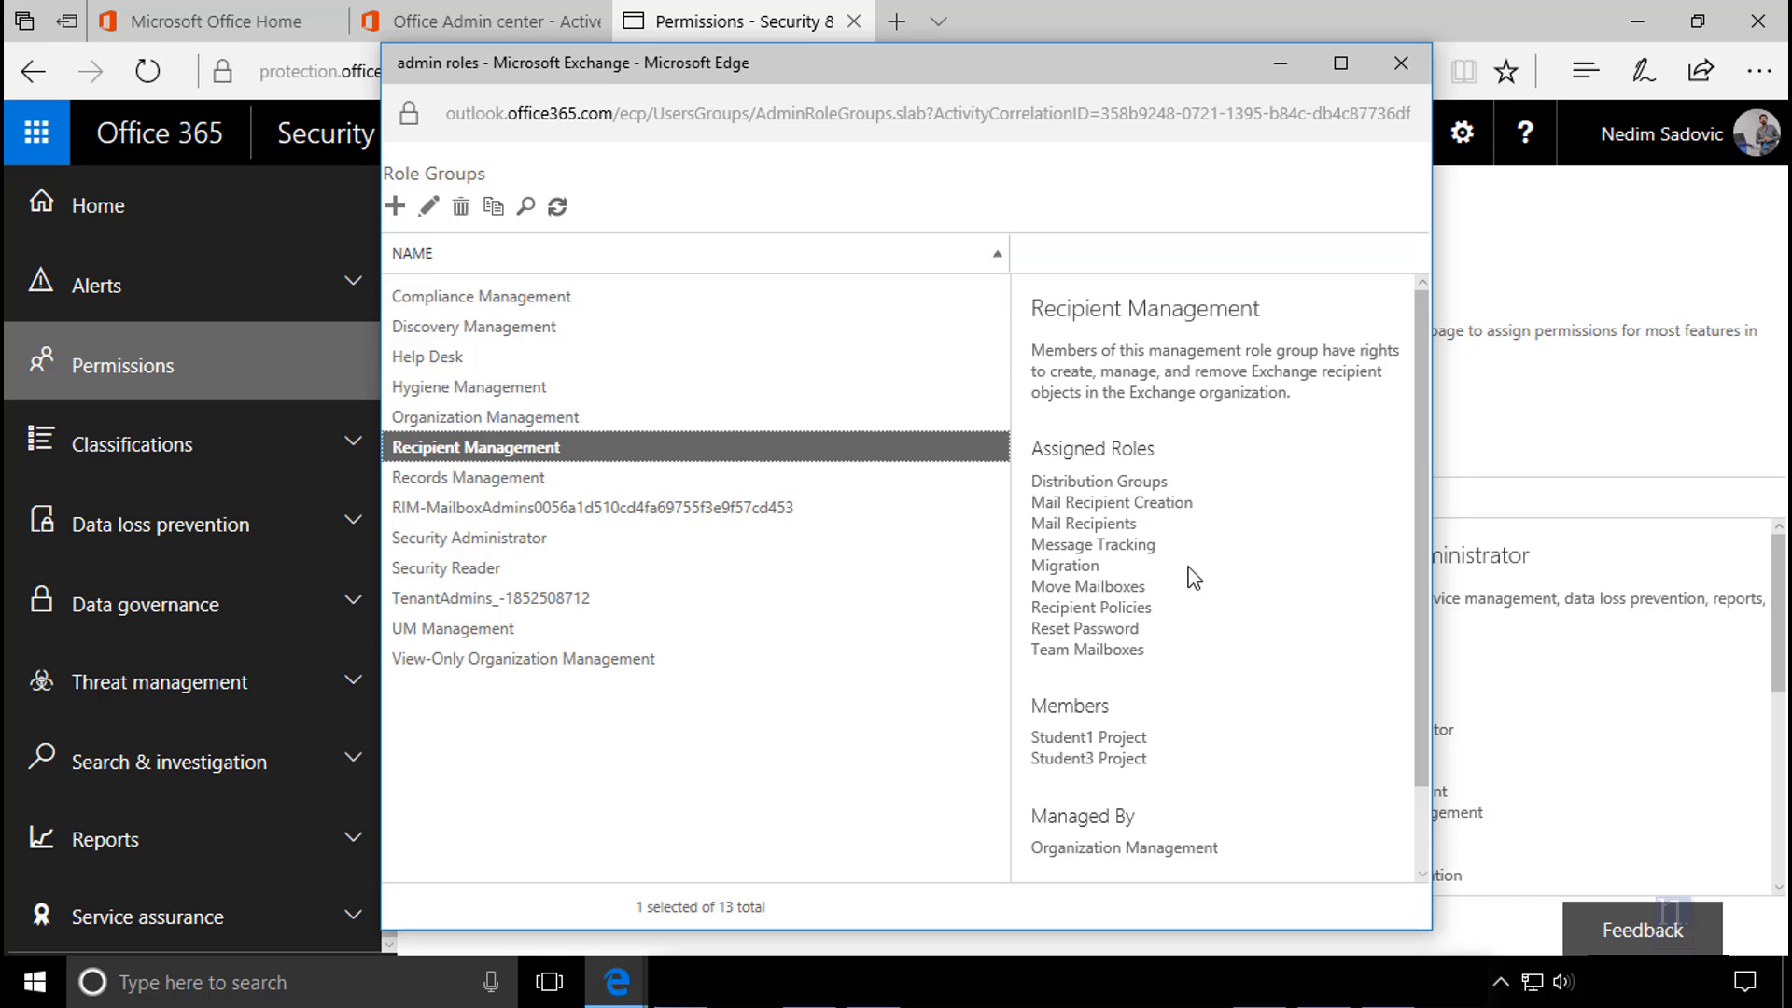
{"action": "left_click_drag", "start_coordinate": [1035, 350], "coordinate": [1297, 403]}
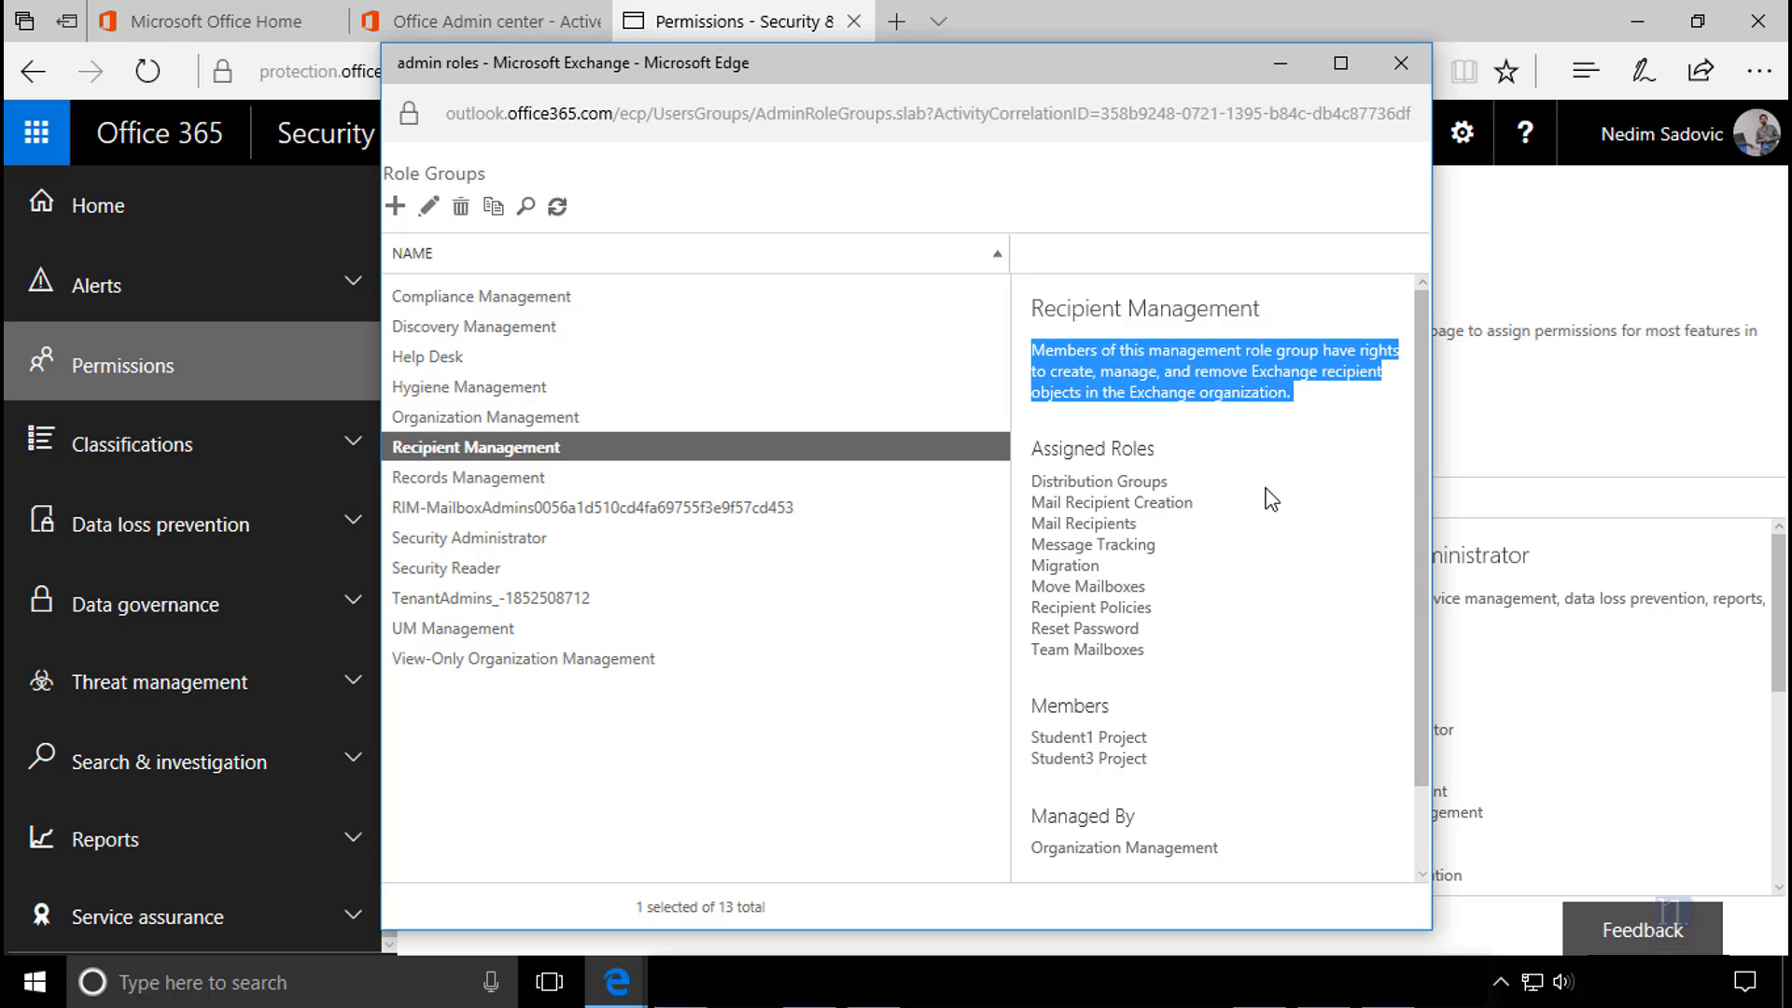
{"action": "left_click", "coordinate": [434, 207]}
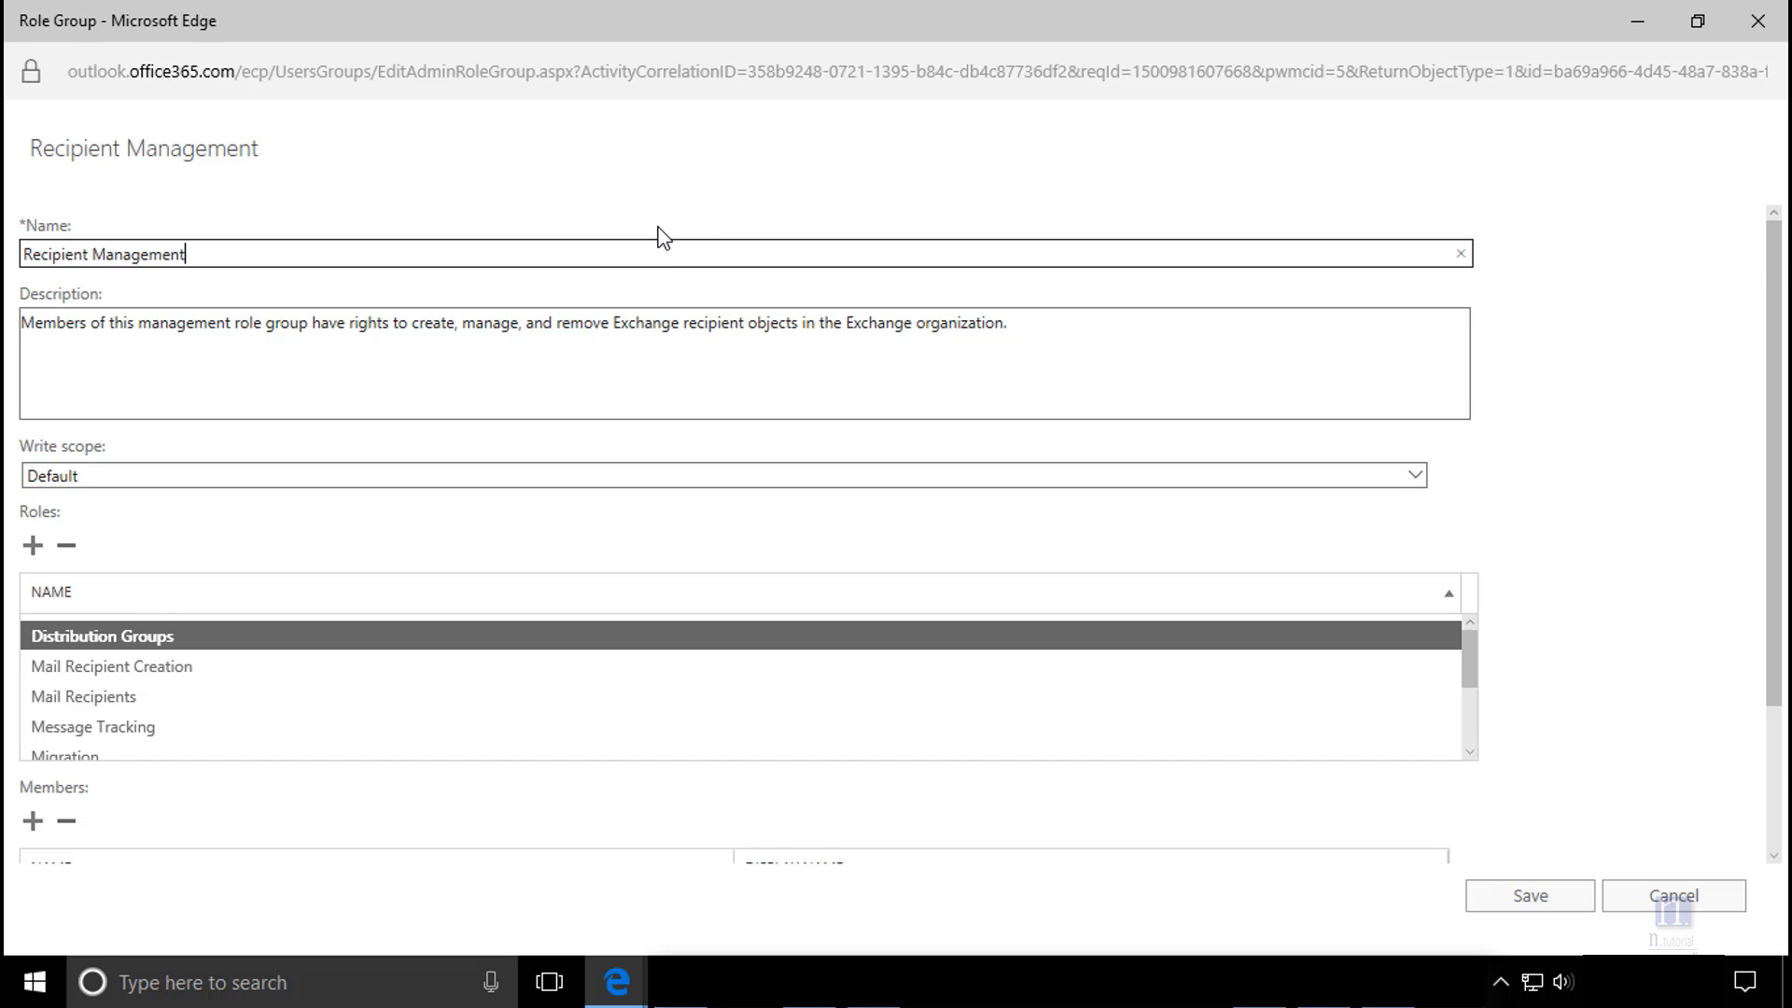
{"action": "scroll", "coordinate": [659, 235], "scroll_direction": "down", "scroll_amount": 3}
{"action": "left_click", "coordinate": [159, 754]}
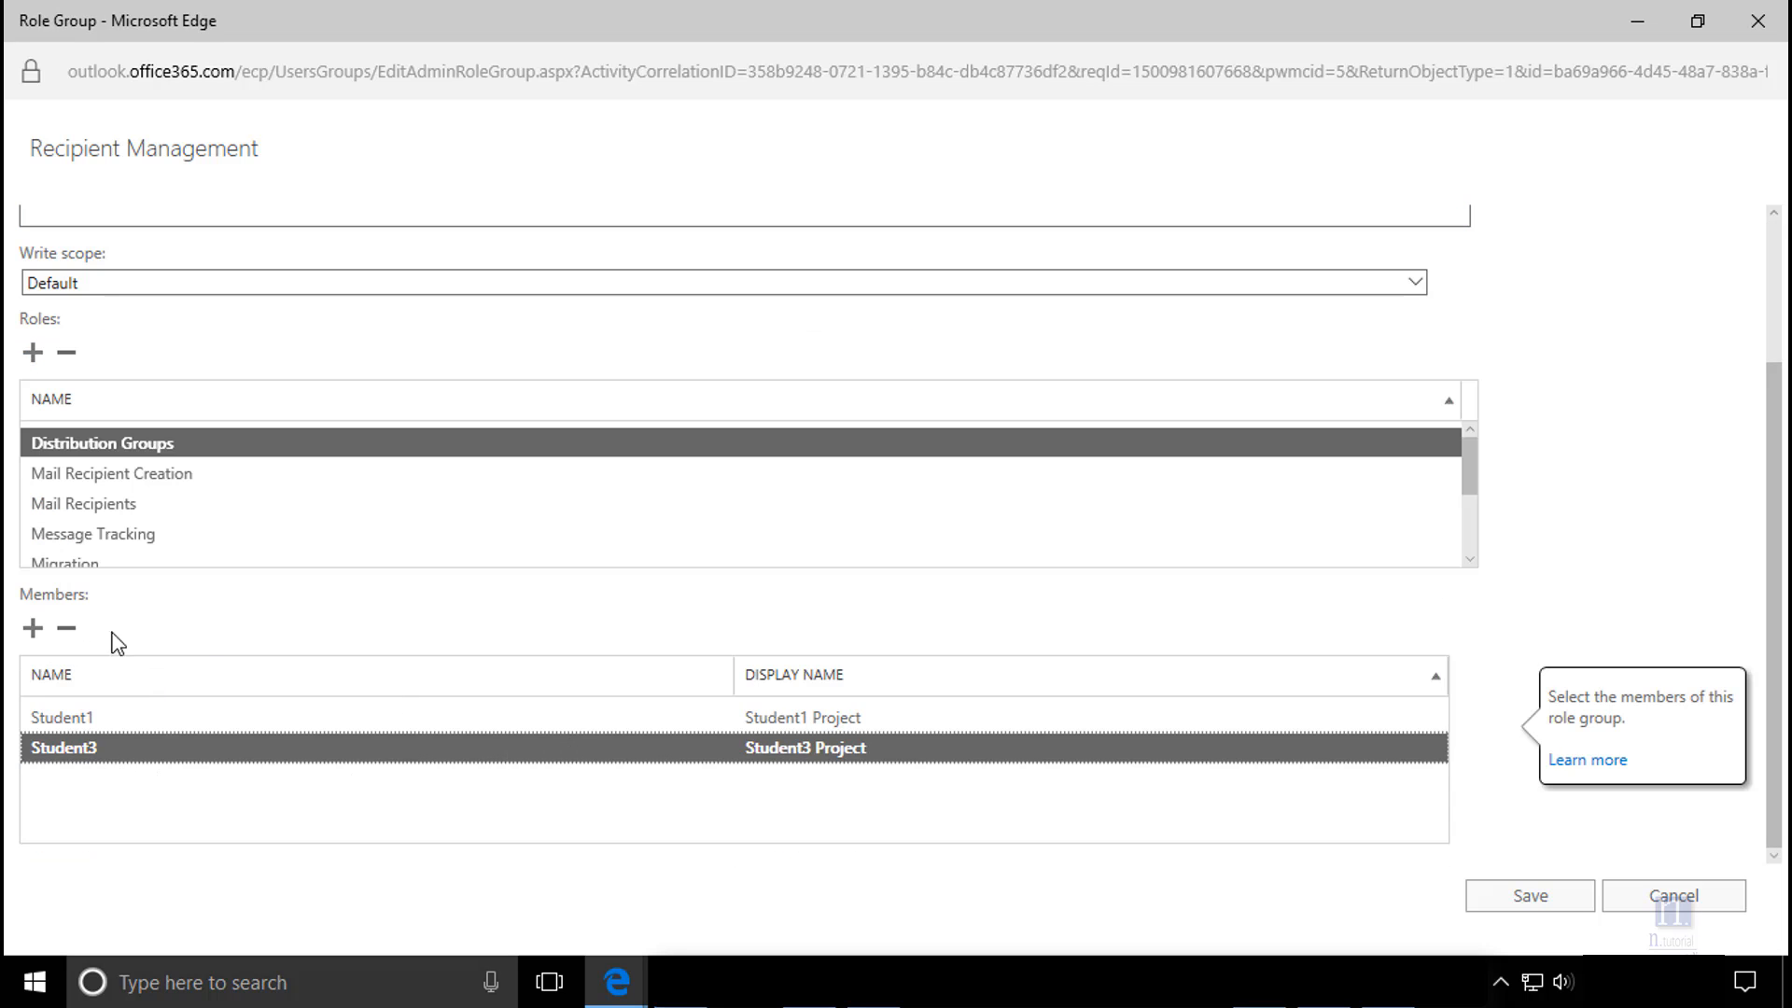
{"action": "left_click", "coordinate": [66, 627]}
Step: Add ITStaff Local as a member of Recipient Management, save the group and close the Exchange role groups window
{"action": "left_click", "coordinate": [28, 629]}
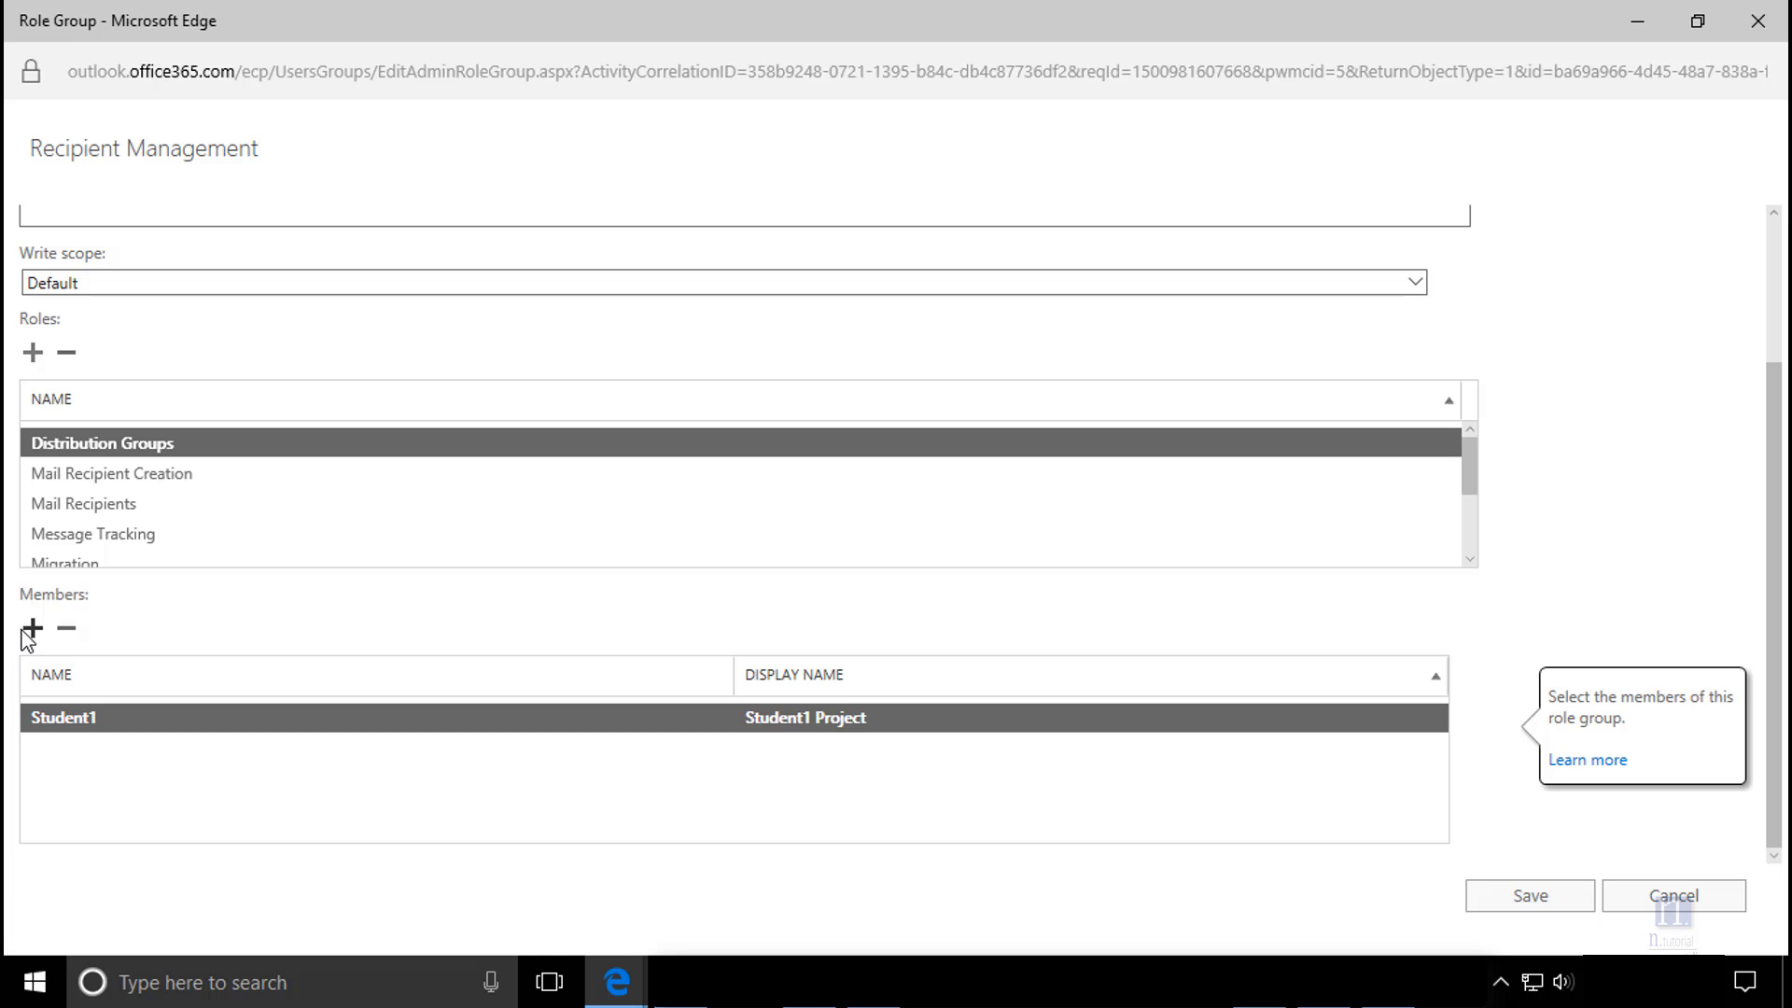
{"action": "left_click", "coordinate": [28, 629]}
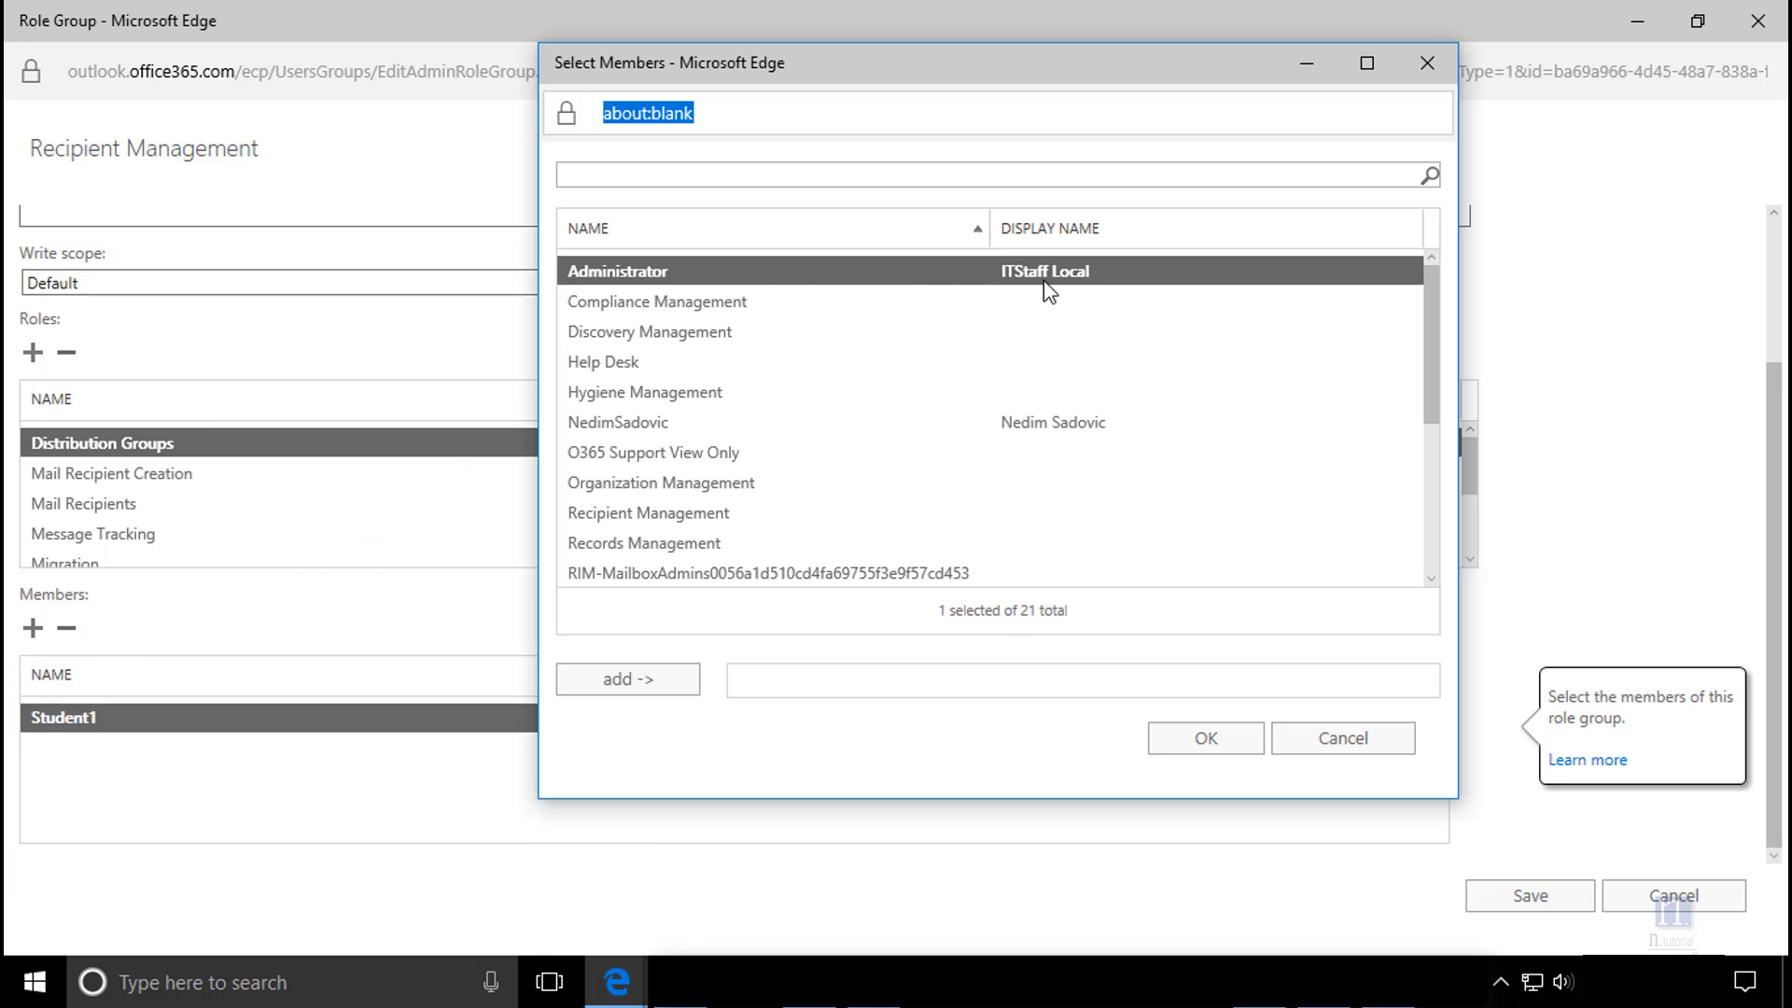
{"action": "left_click", "coordinate": [1204, 741]}
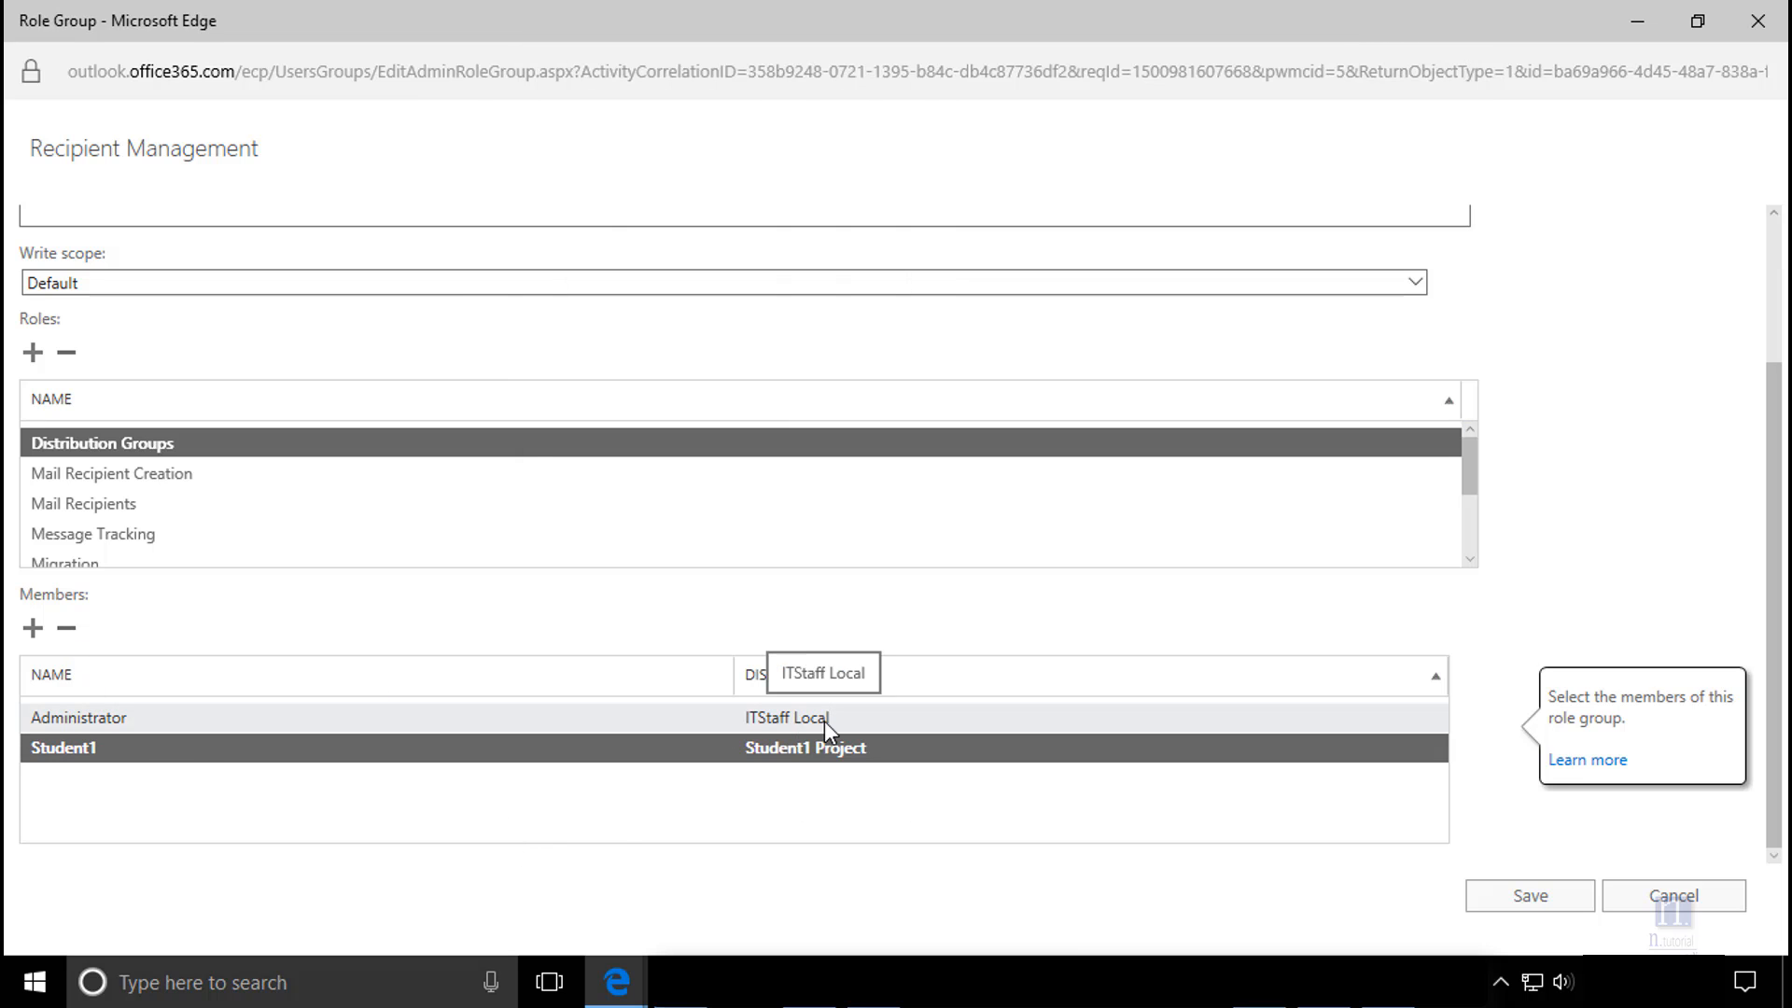
{"action": "left_click", "coordinate": [1544, 900]}
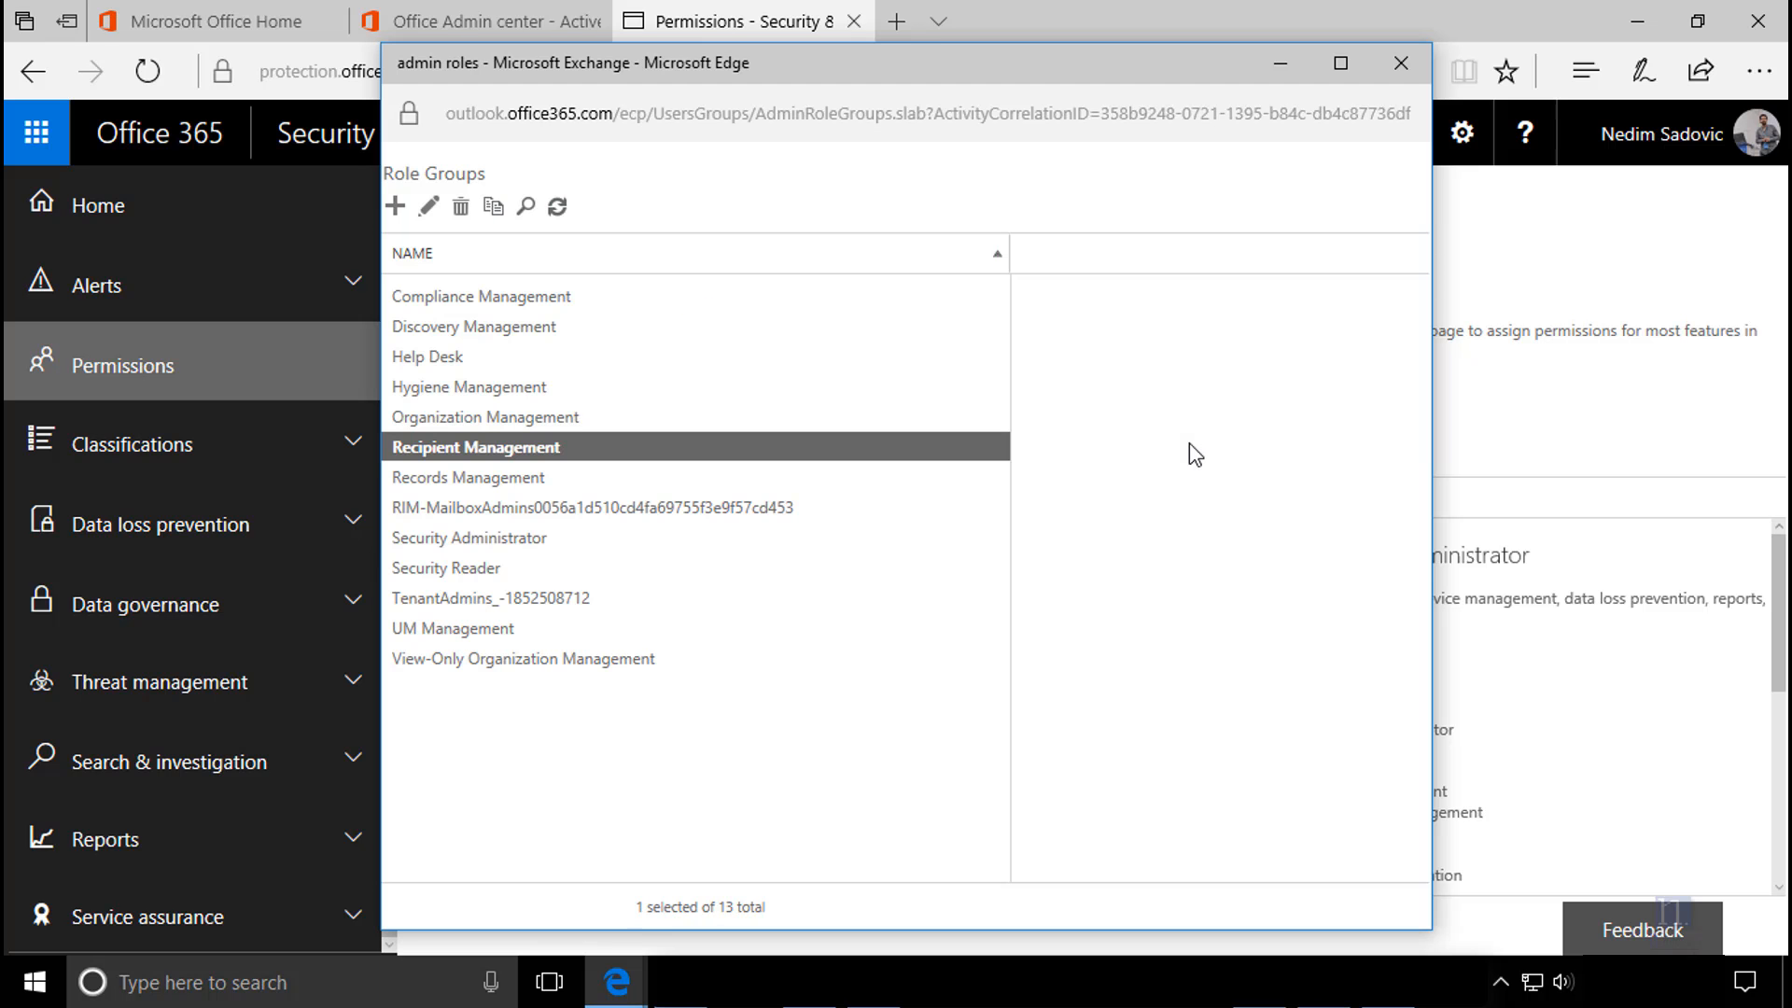
{"action": "left_click", "coordinate": [1397, 64]}
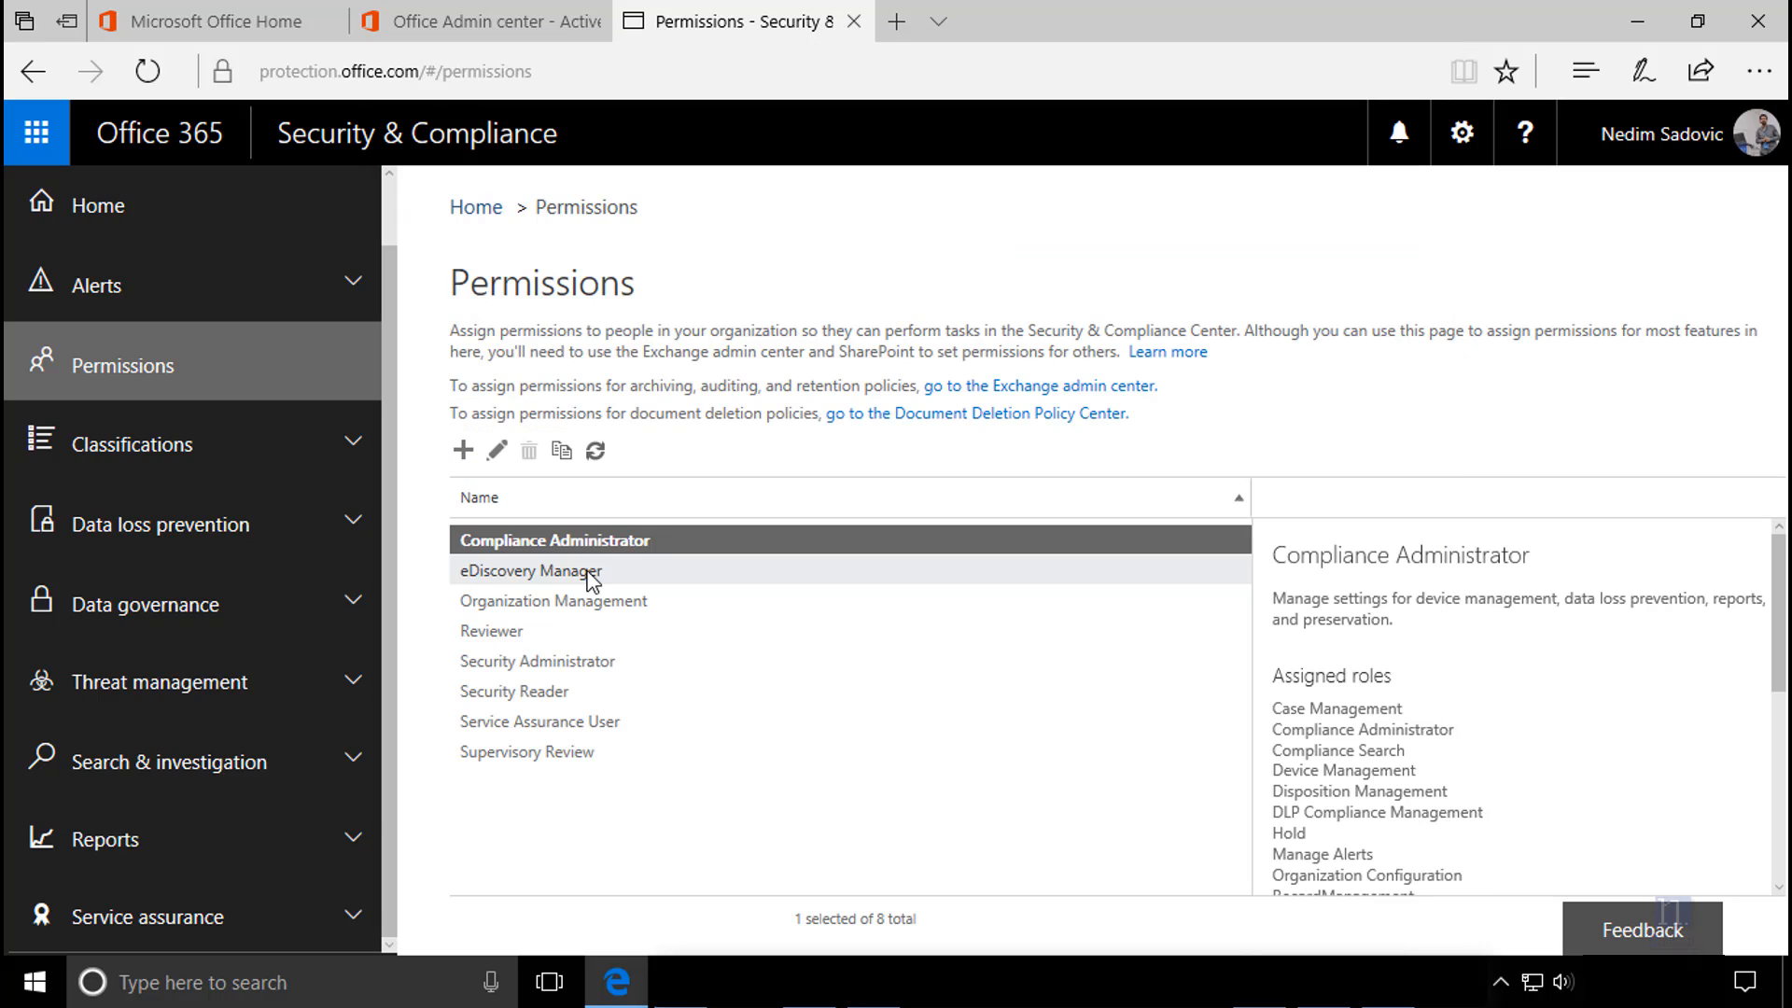
Step: Highlight the eDiscovery Manager role group's description and open the group for editing
{"action": "left_click", "coordinate": [586, 569]}
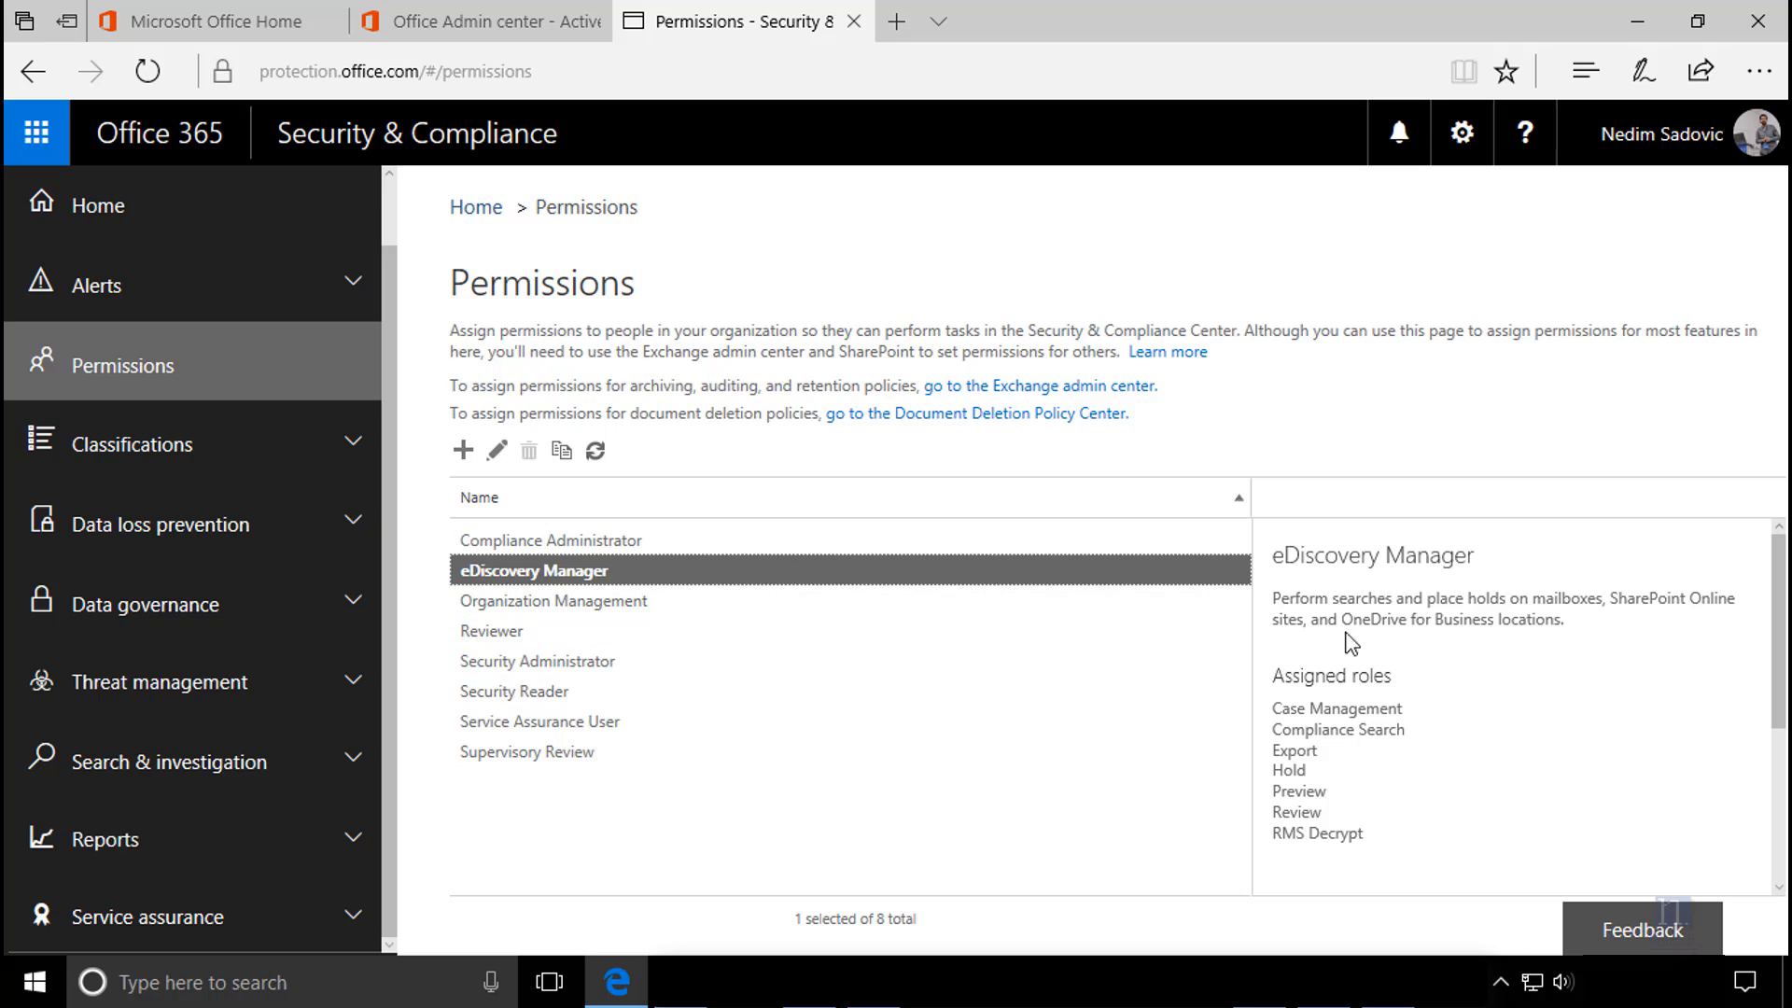
{"action": "left_click_drag", "start_coordinate": [1272, 598], "coordinate": [1588, 625]}
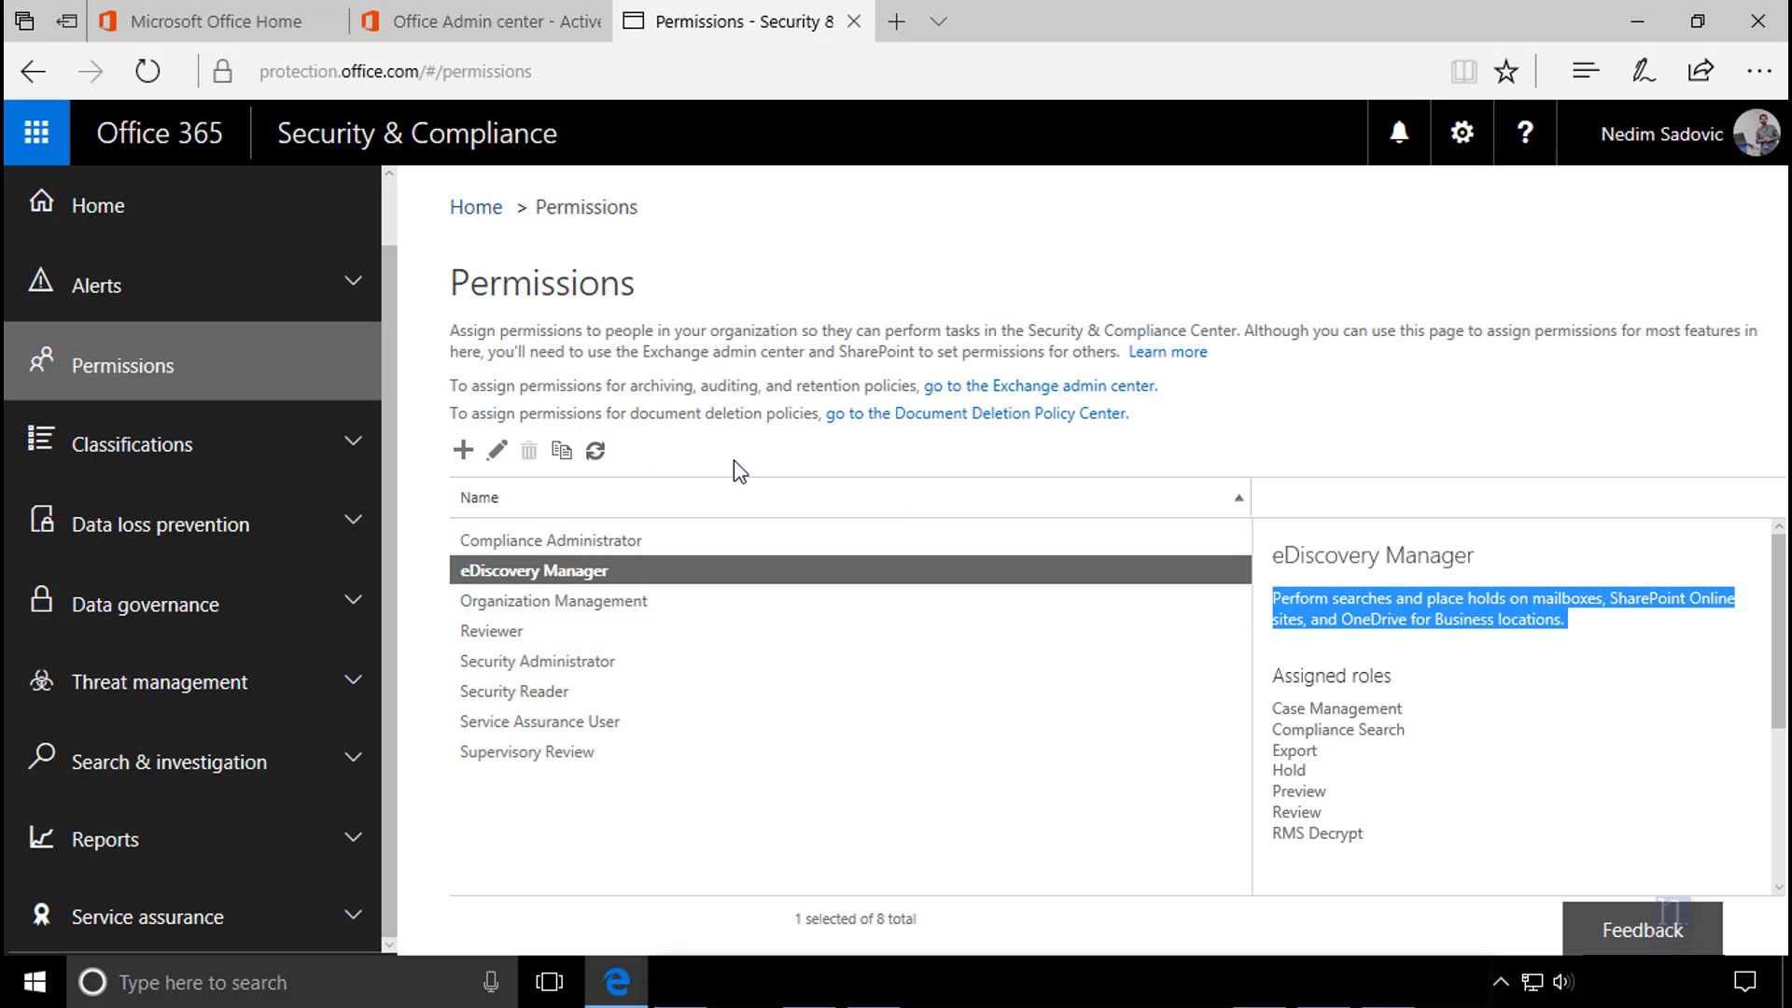
{"action": "left_click", "coordinate": [501, 453]}
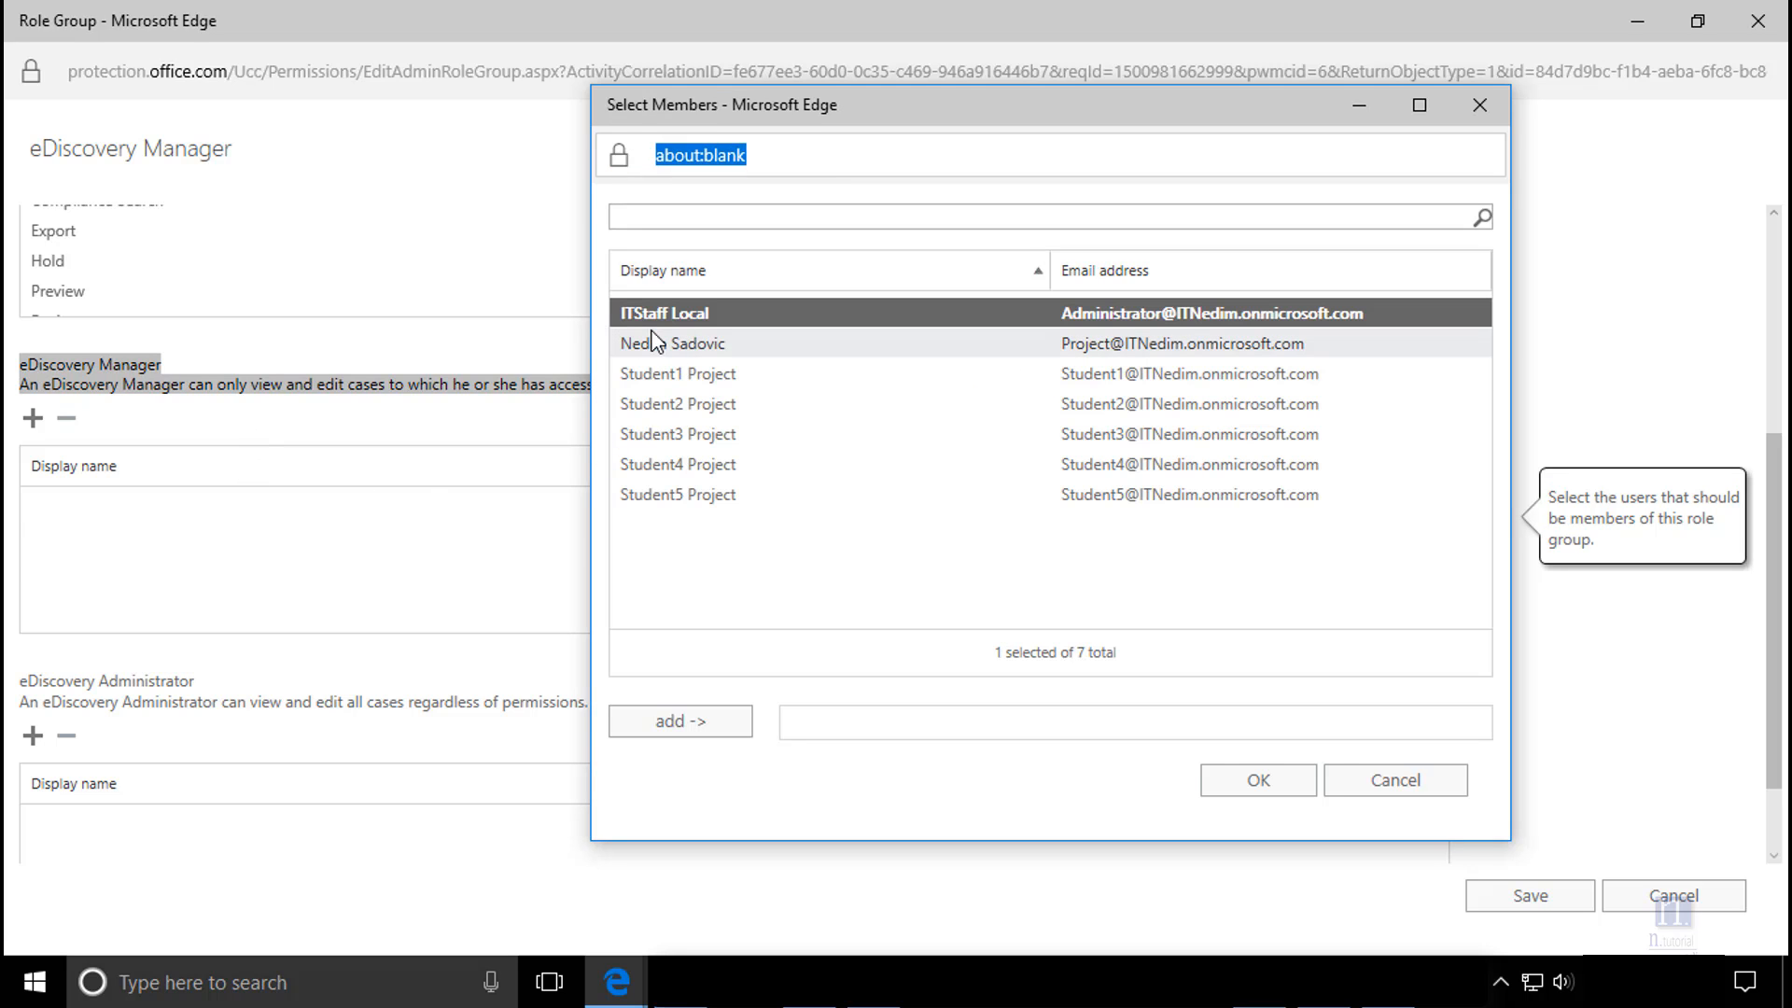
Step: Add Student1 Project, ITStaff Local and the signed-in administrator as eDiscovery Managers, and save the role group
{"action": "left_click", "coordinate": [683, 373]}
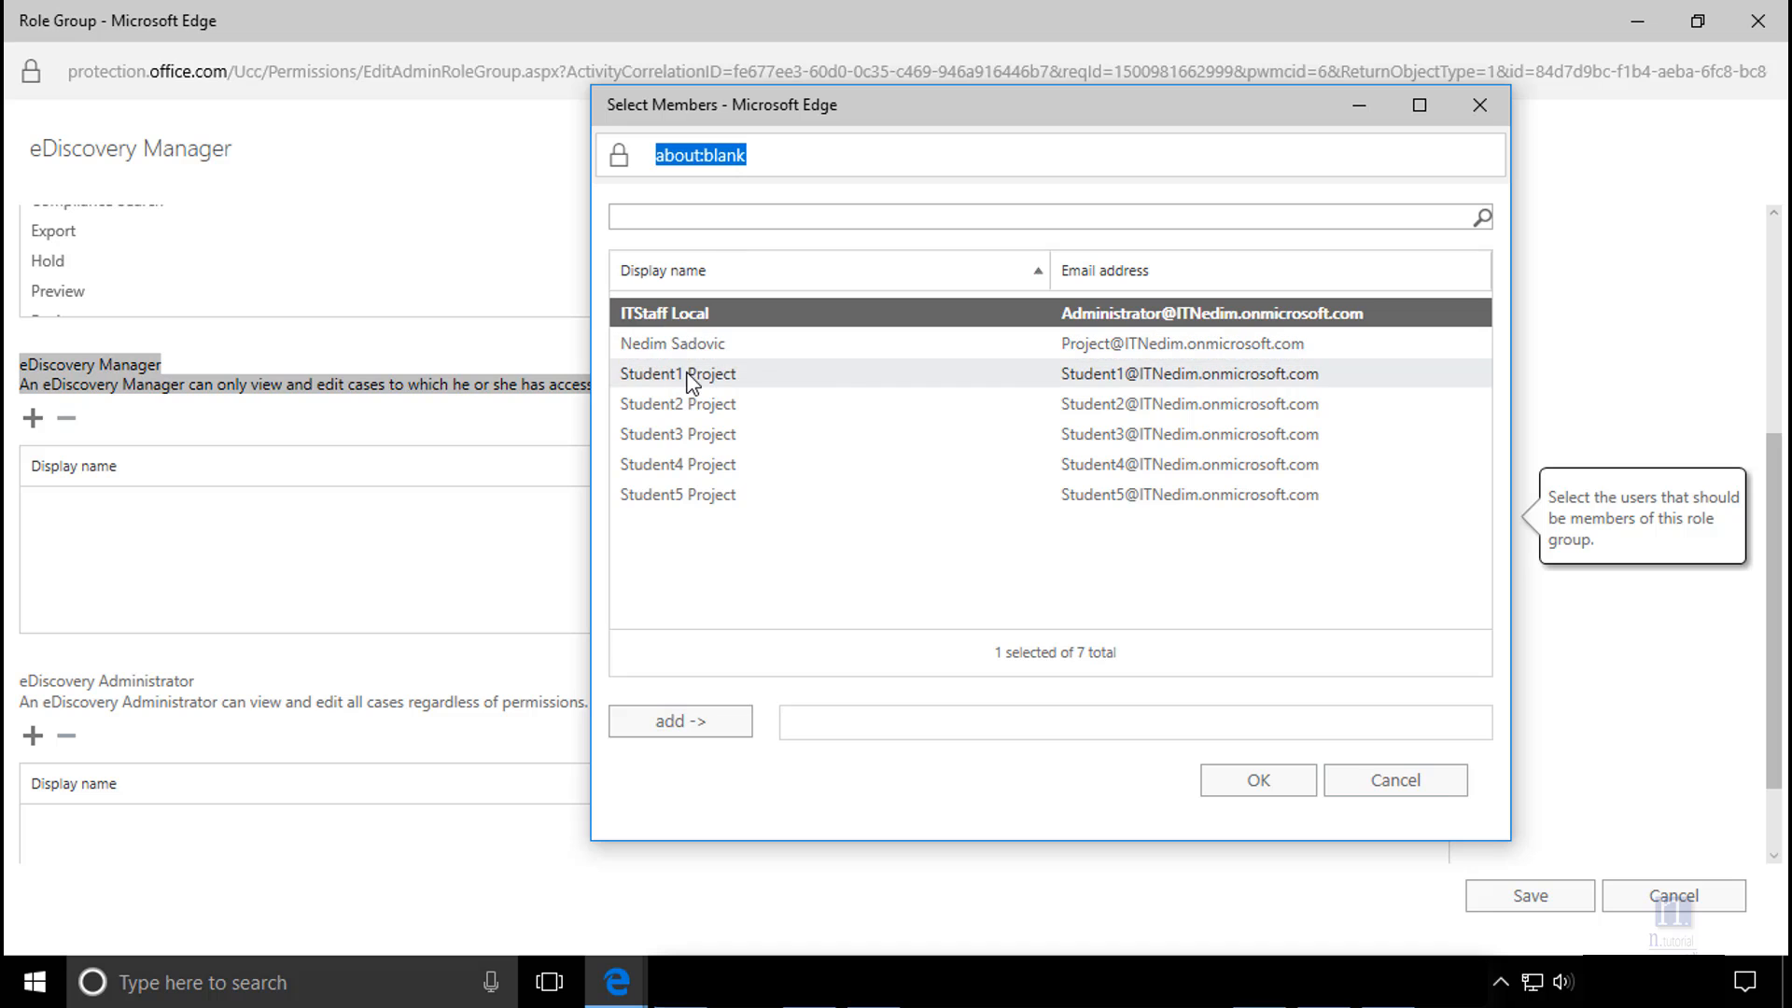
{"action": "left_click", "coordinate": [720, 731]}
{"action": "left_click", "coordinate": [687, 314]}
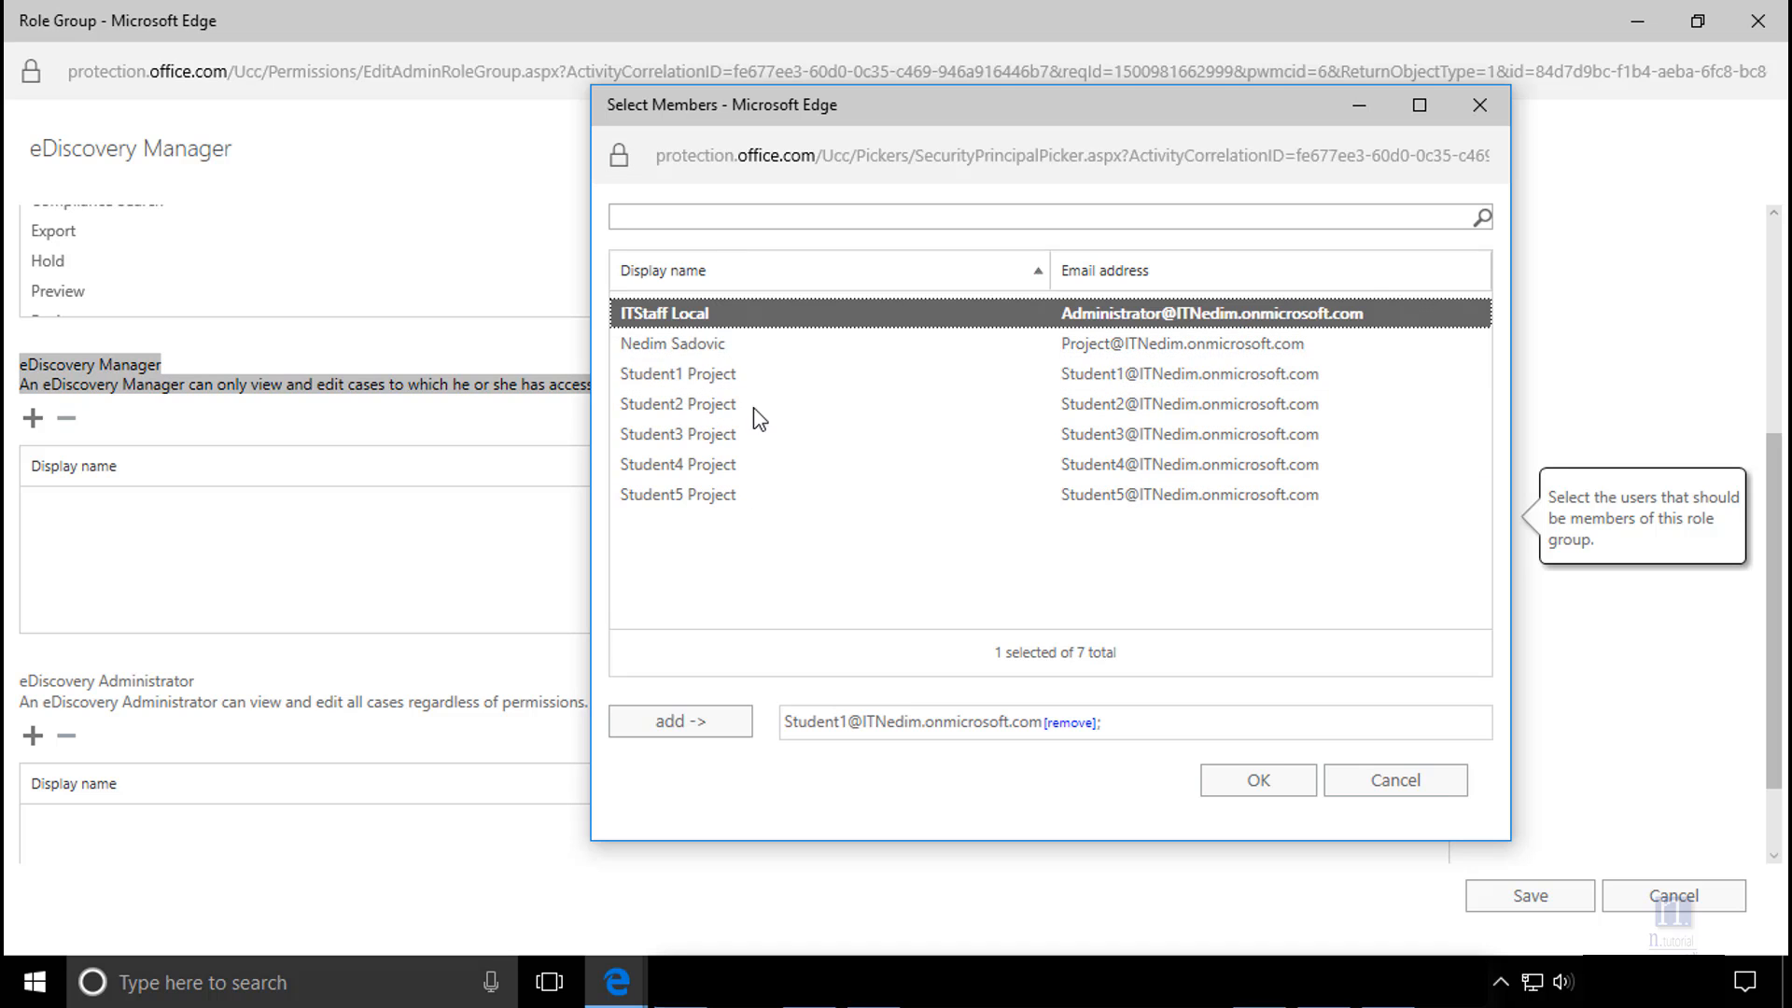
{"action": "left_click", "coordinate": [724, 727]}
{"action": "left_click", "coordinate": [733, 344]}
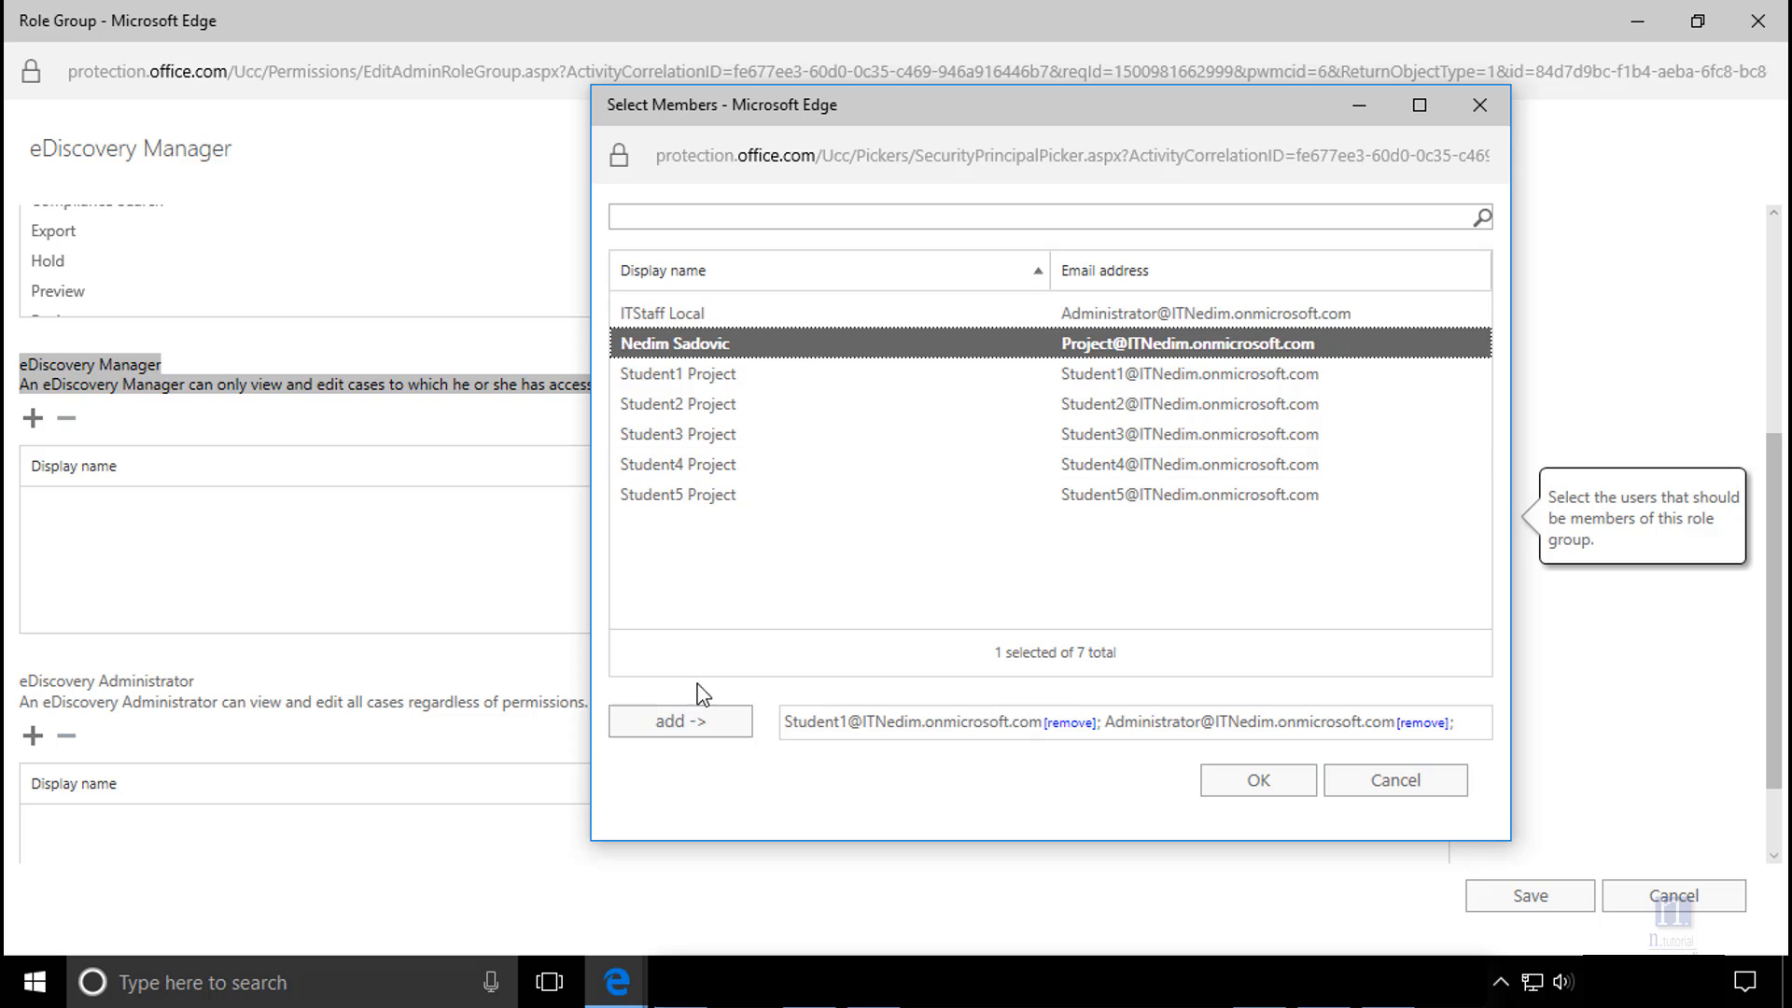
{"action": "left_click", "coordinate": [708, 721]}
{"action": "left_click", "coordinate": [1254, 782]}
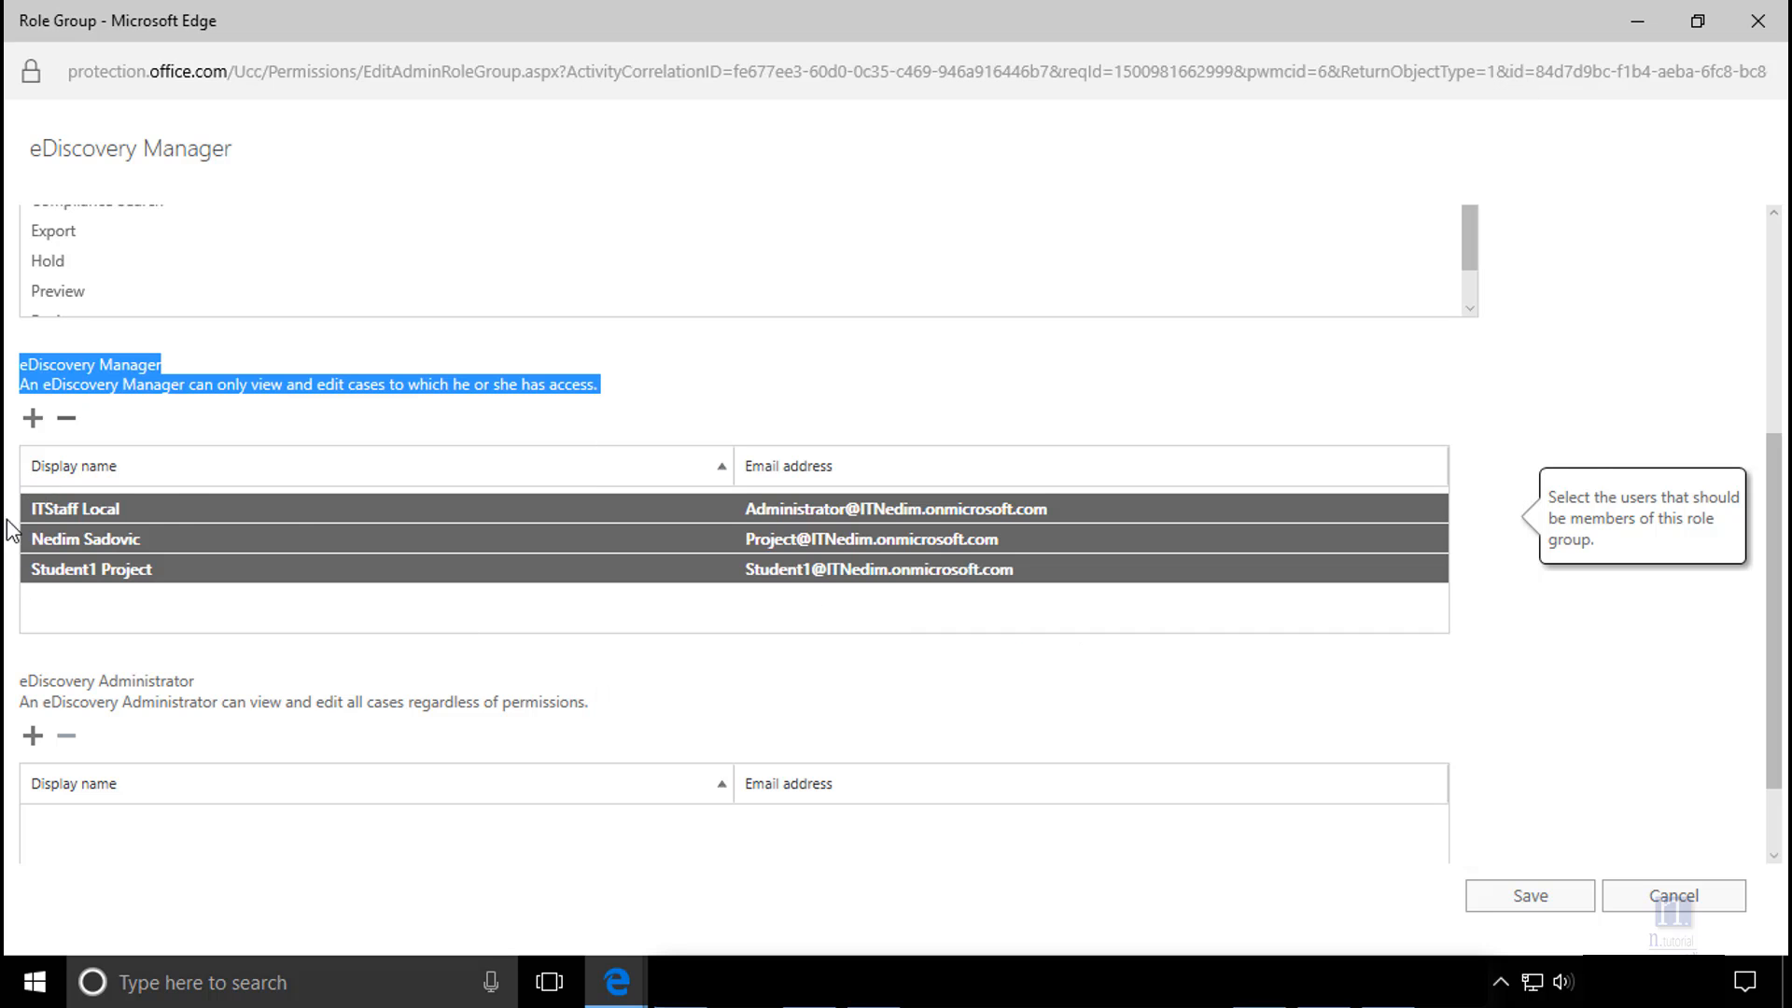
{"action": "left_click", "coordinate": [1542, 894]}
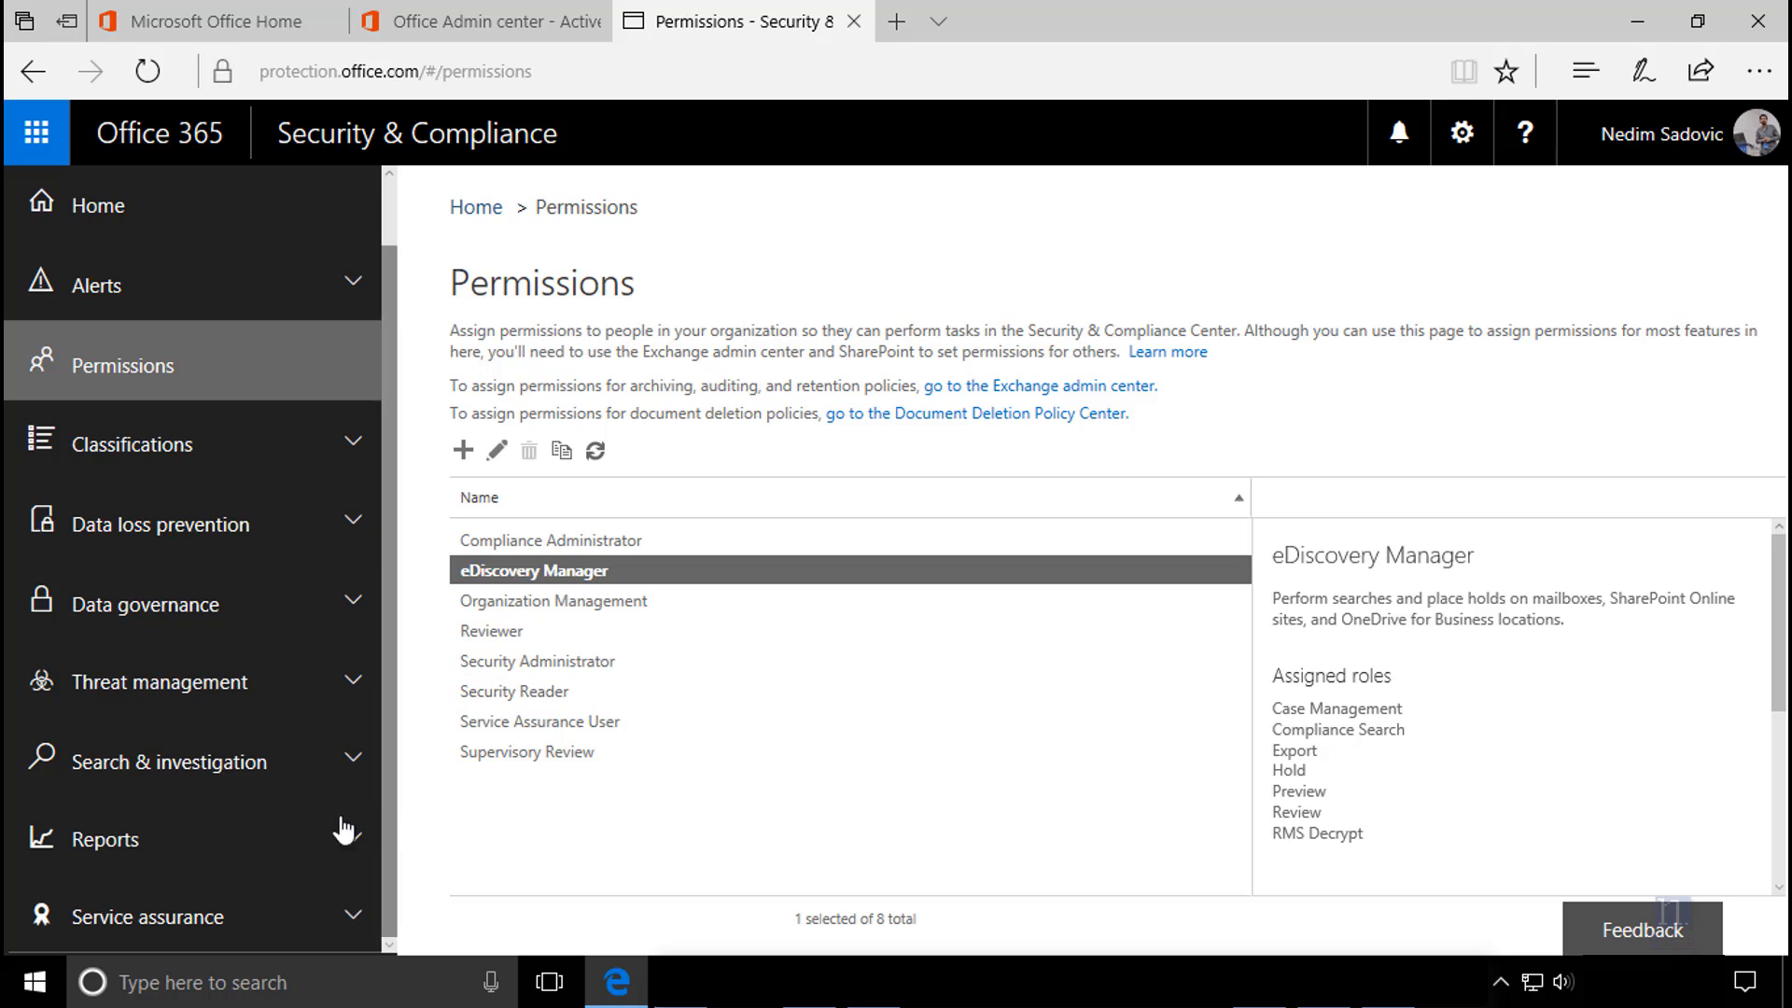
Step: Open the audit log search under Search & investigation and look over its search criteria
{"action": "left_click", "coordinate": [243, 786]}
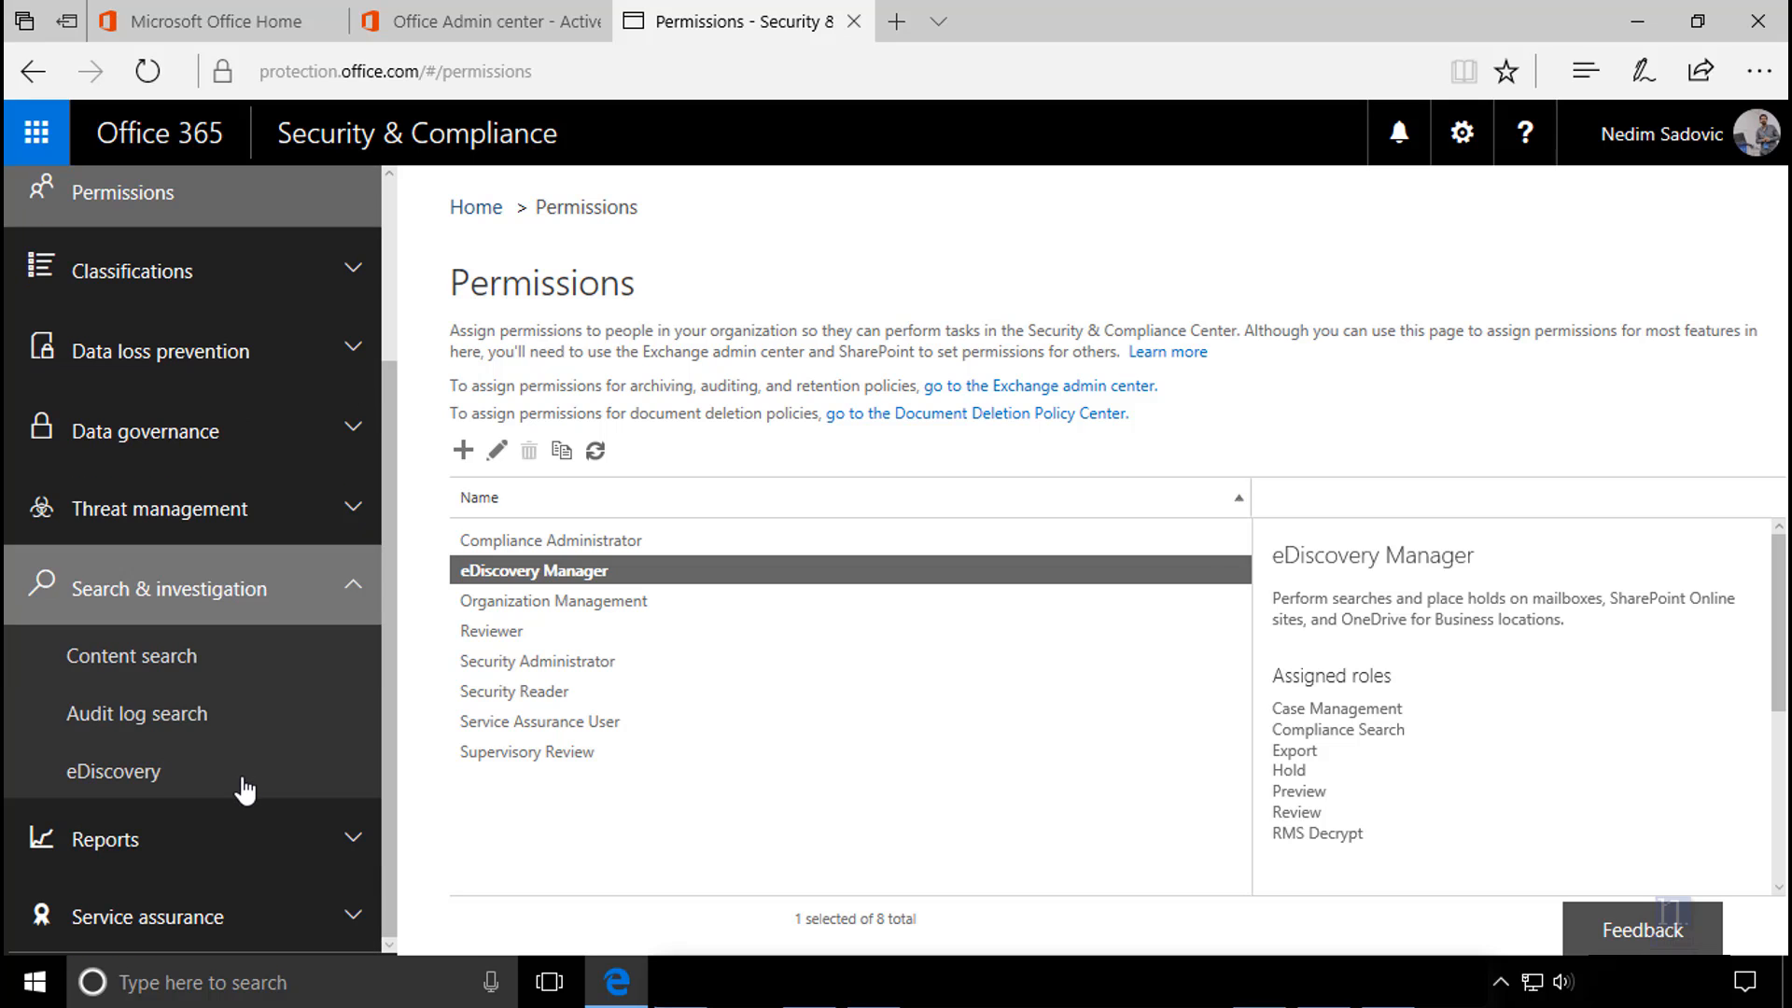
{"action": "left_click", "coordinate": [109, 717]}
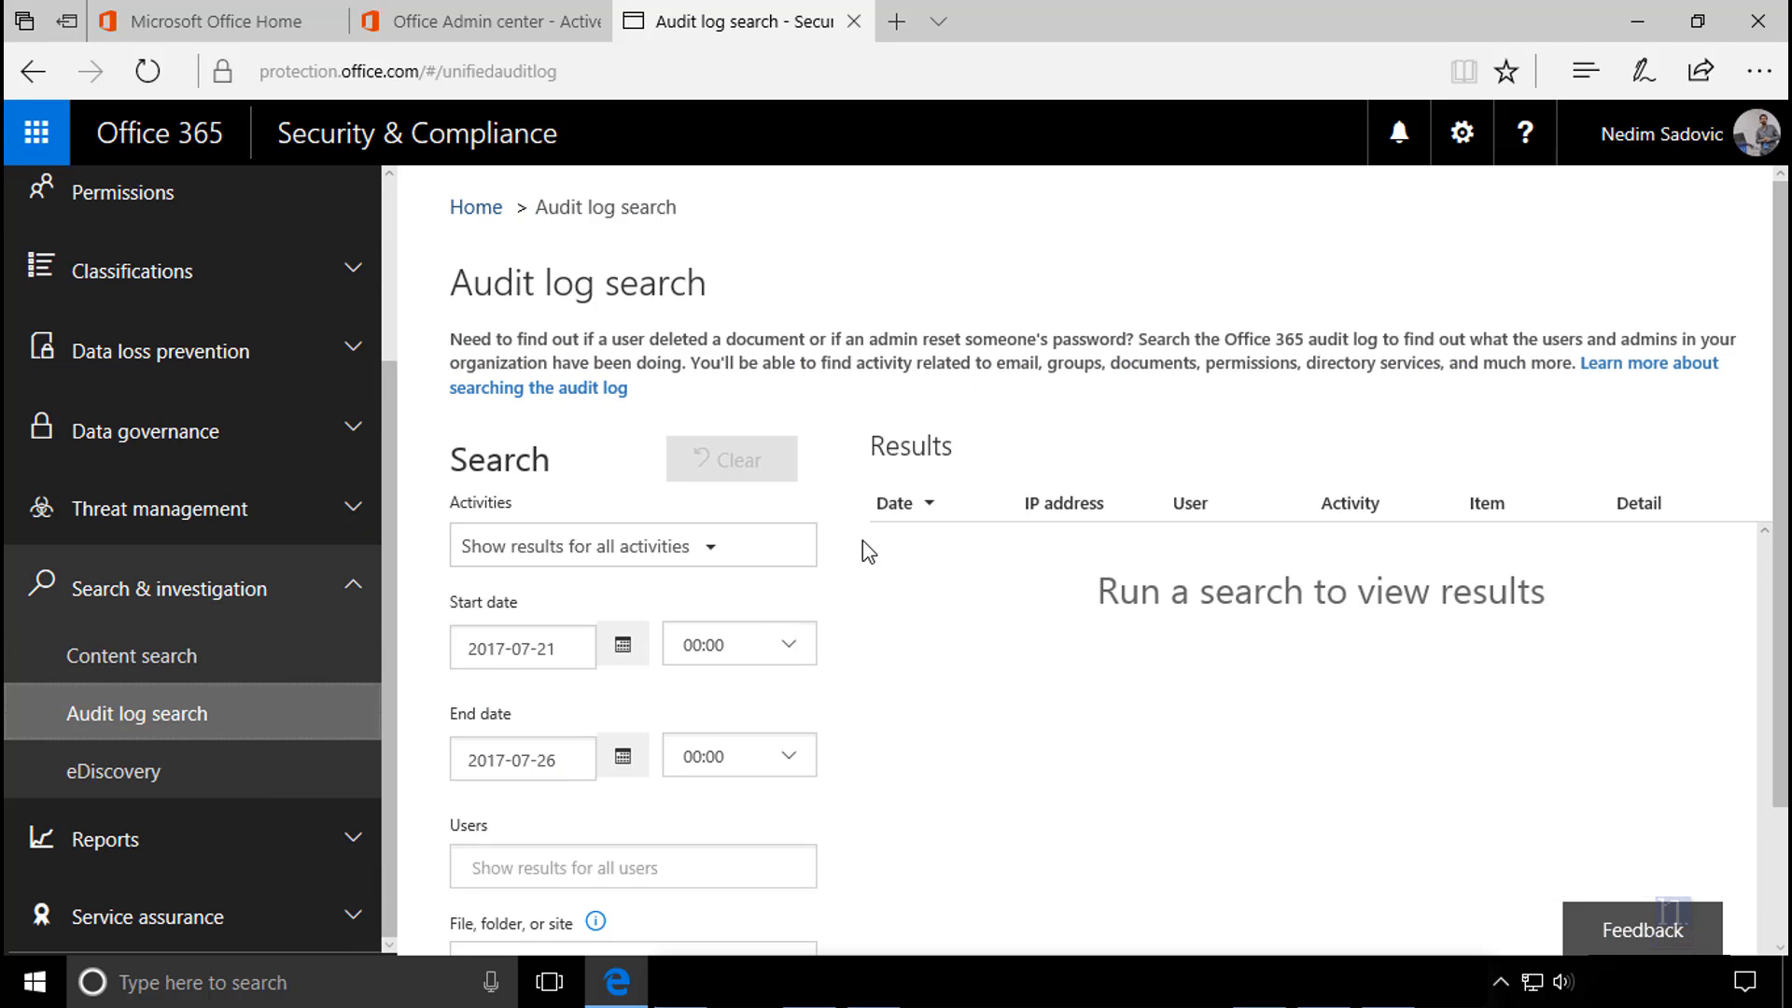
{"action": "scroll", "coordinate": [863, 540], "scroll_direction": "down", "scroll_amount": 1}
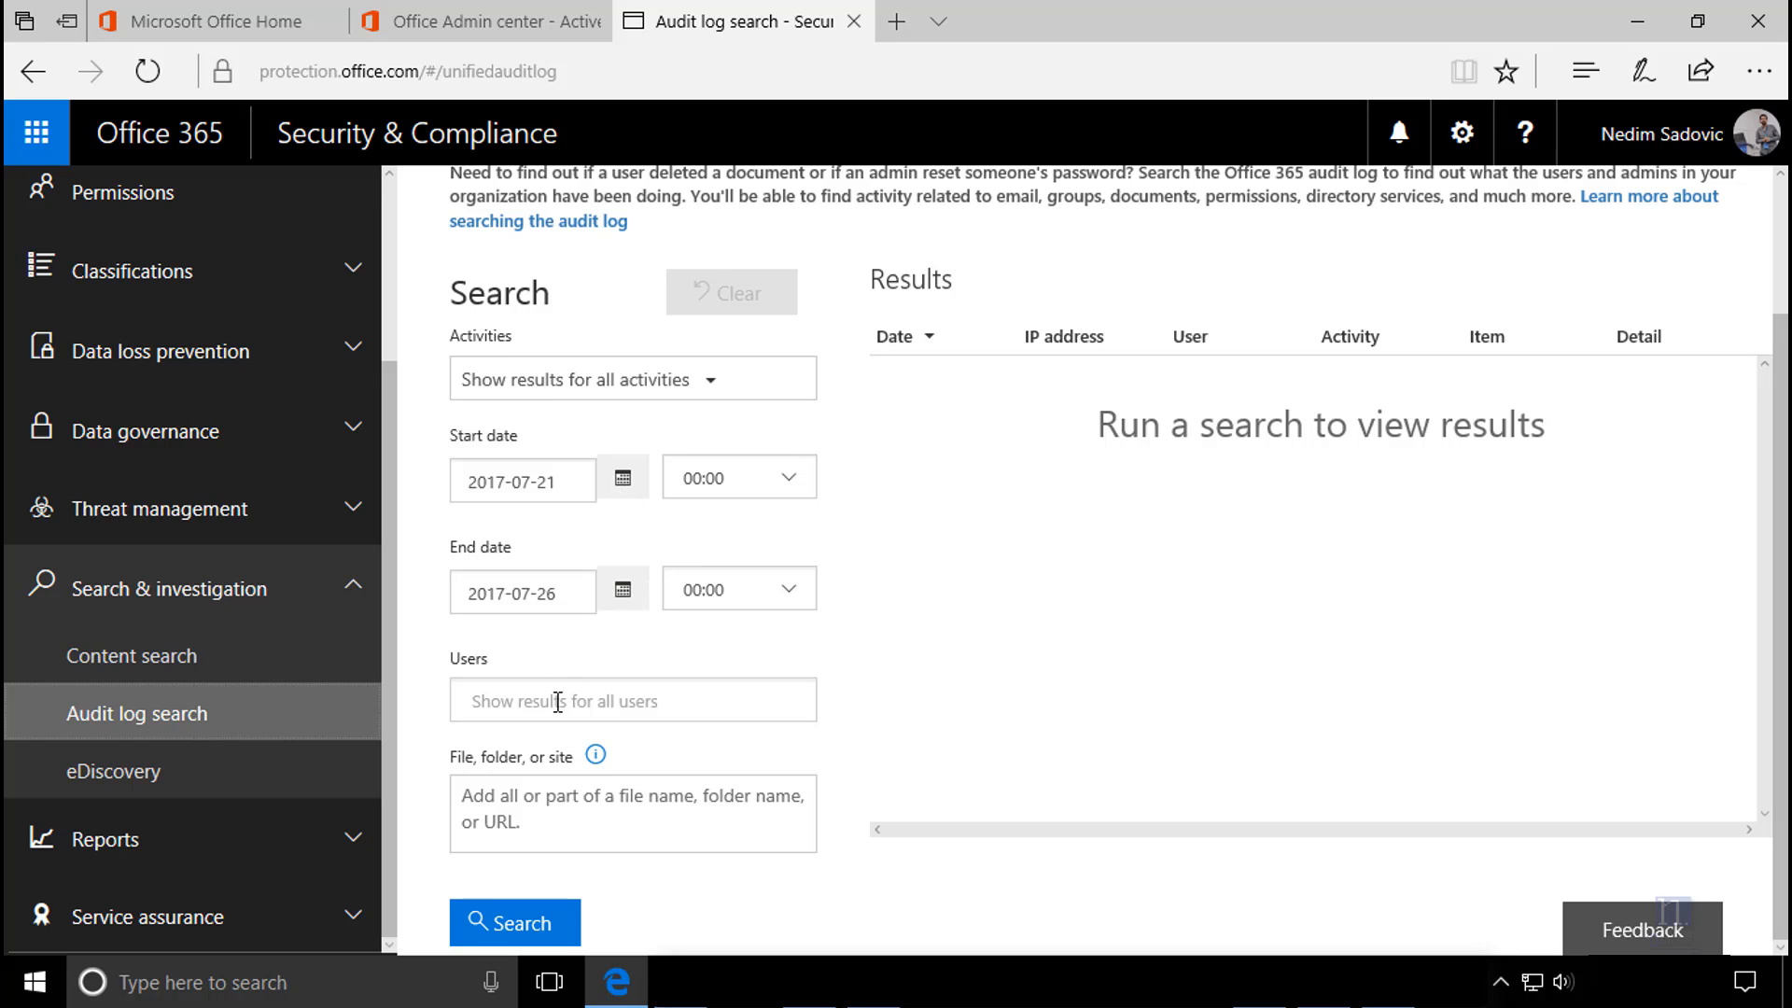
{"action": "scroll", "coordinate": [1019, 730], "scroll_direction": "up", "scroll_amount": 1}
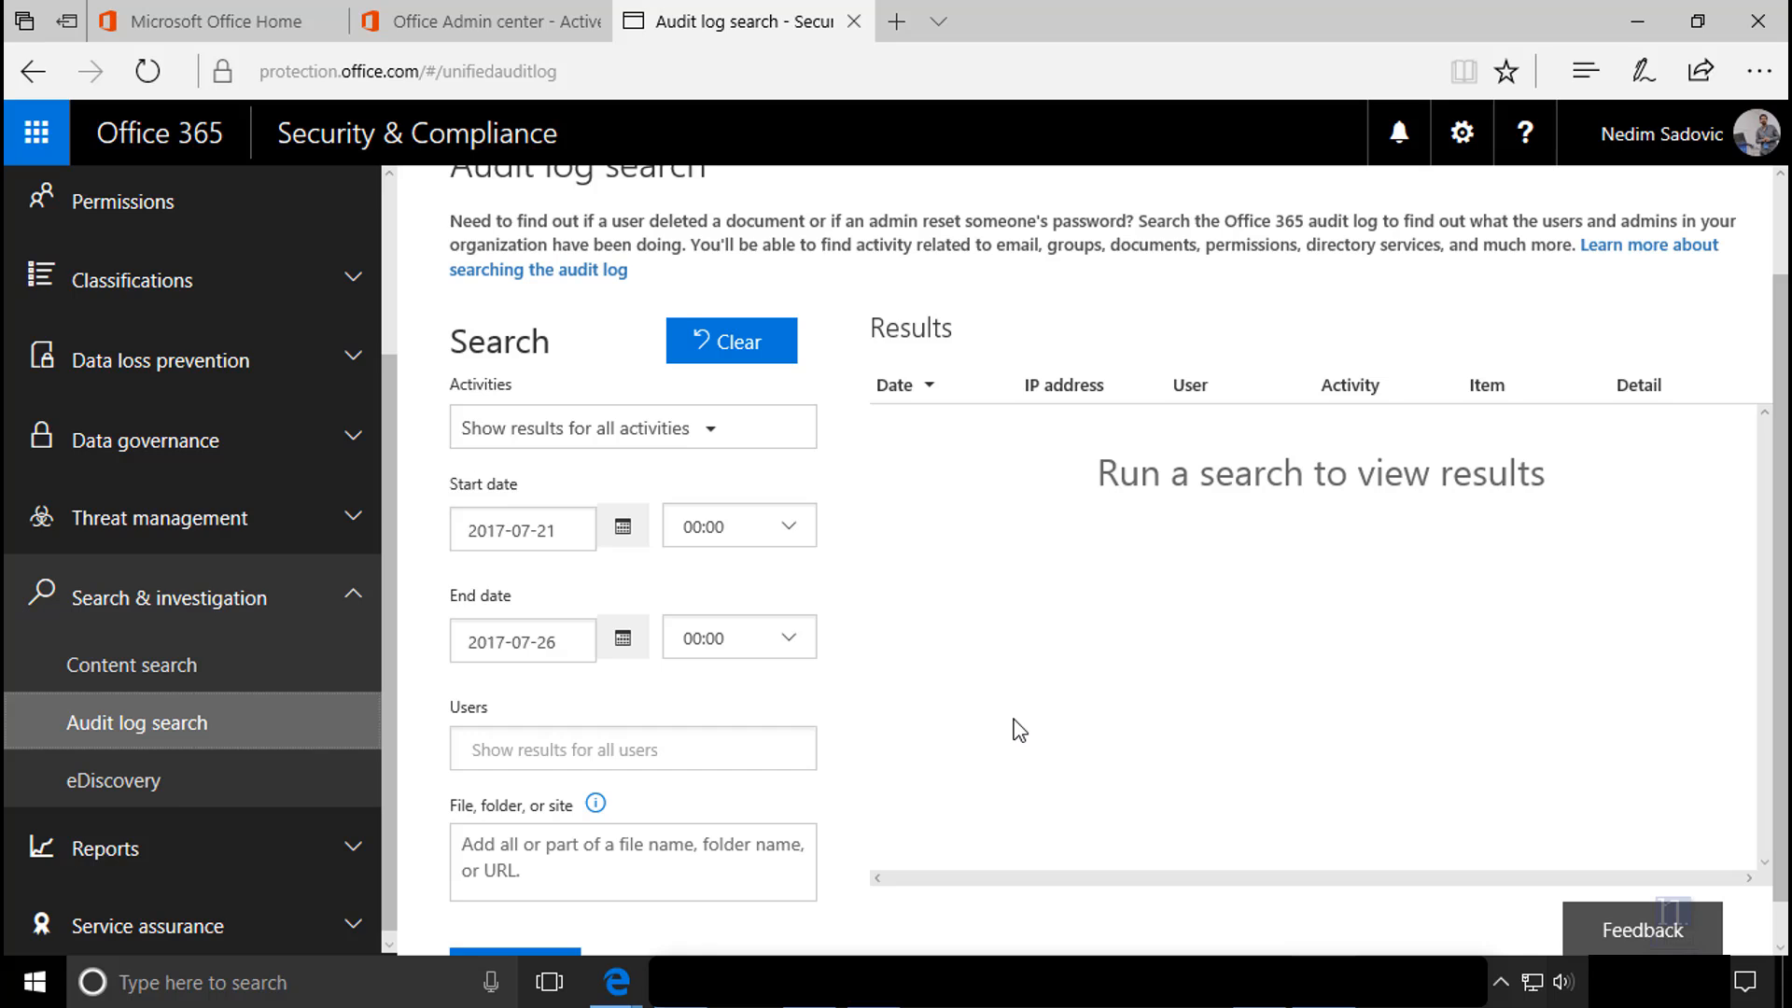
{"action": "scroll", "coordinate": [1018, 729], "scroll_direction": "down", "scroll_amount": 1}
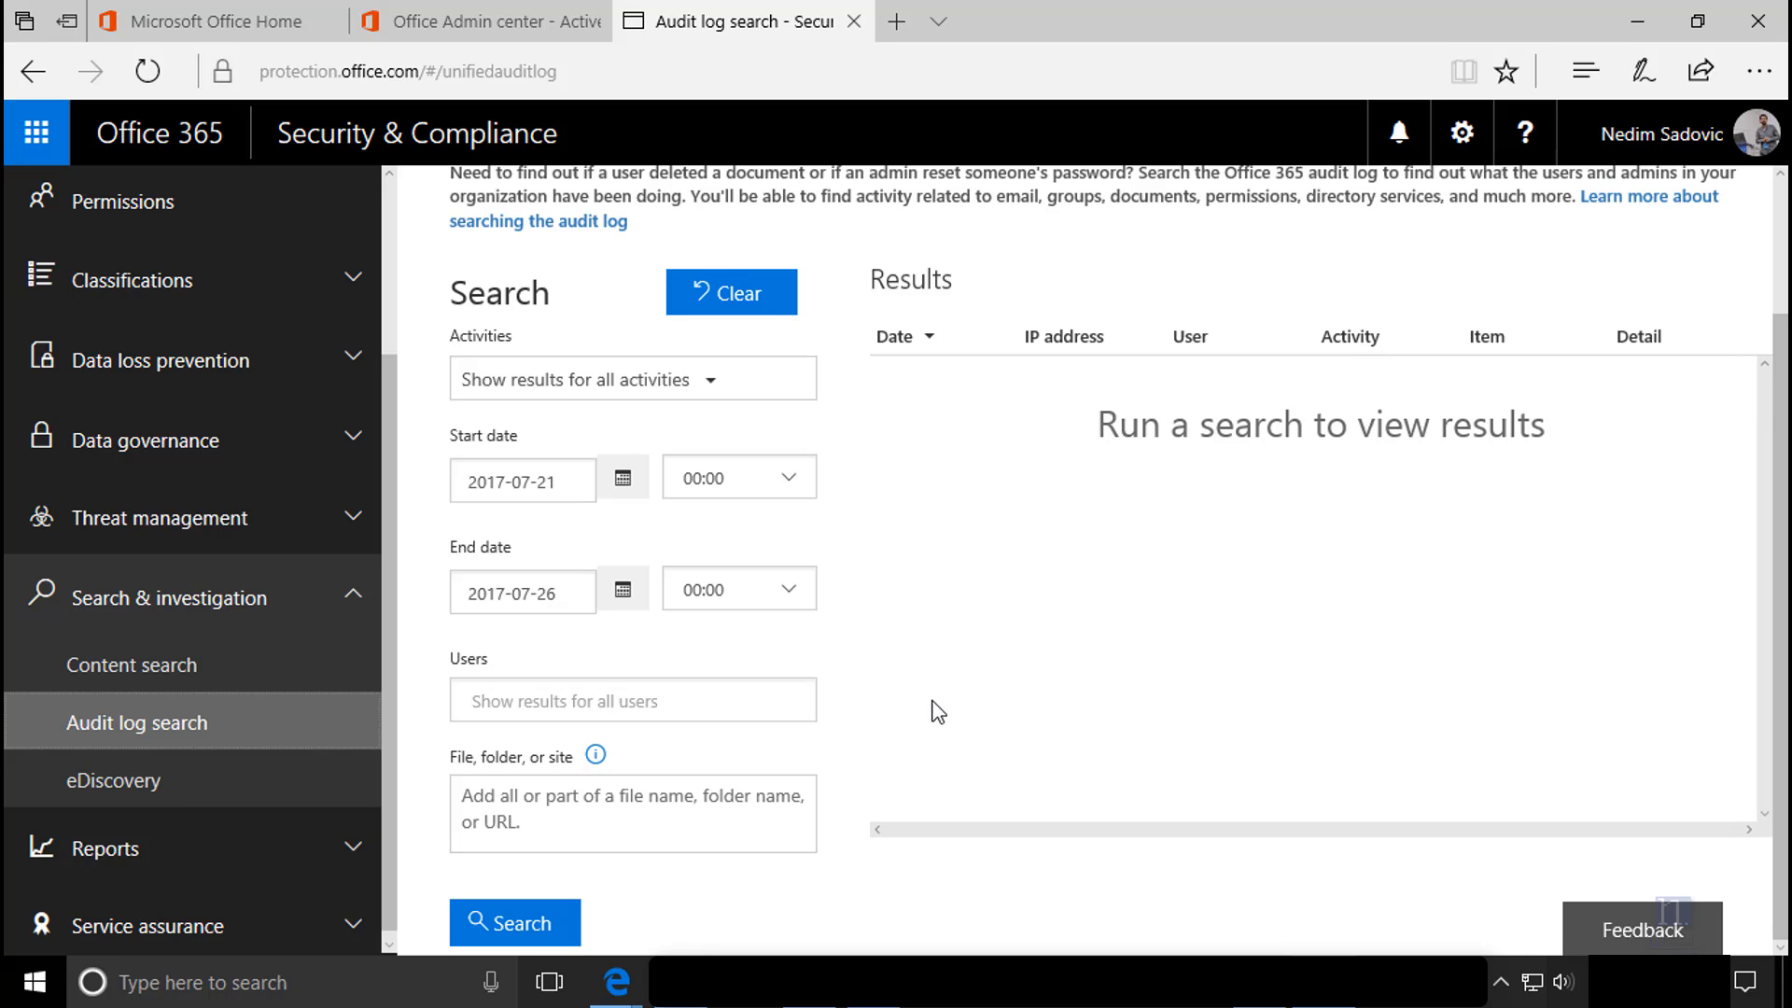
Step: Restrict the audit log search to the signed-in administrator's user account
{"action": "left_click", "coordinate": [643, 691]}
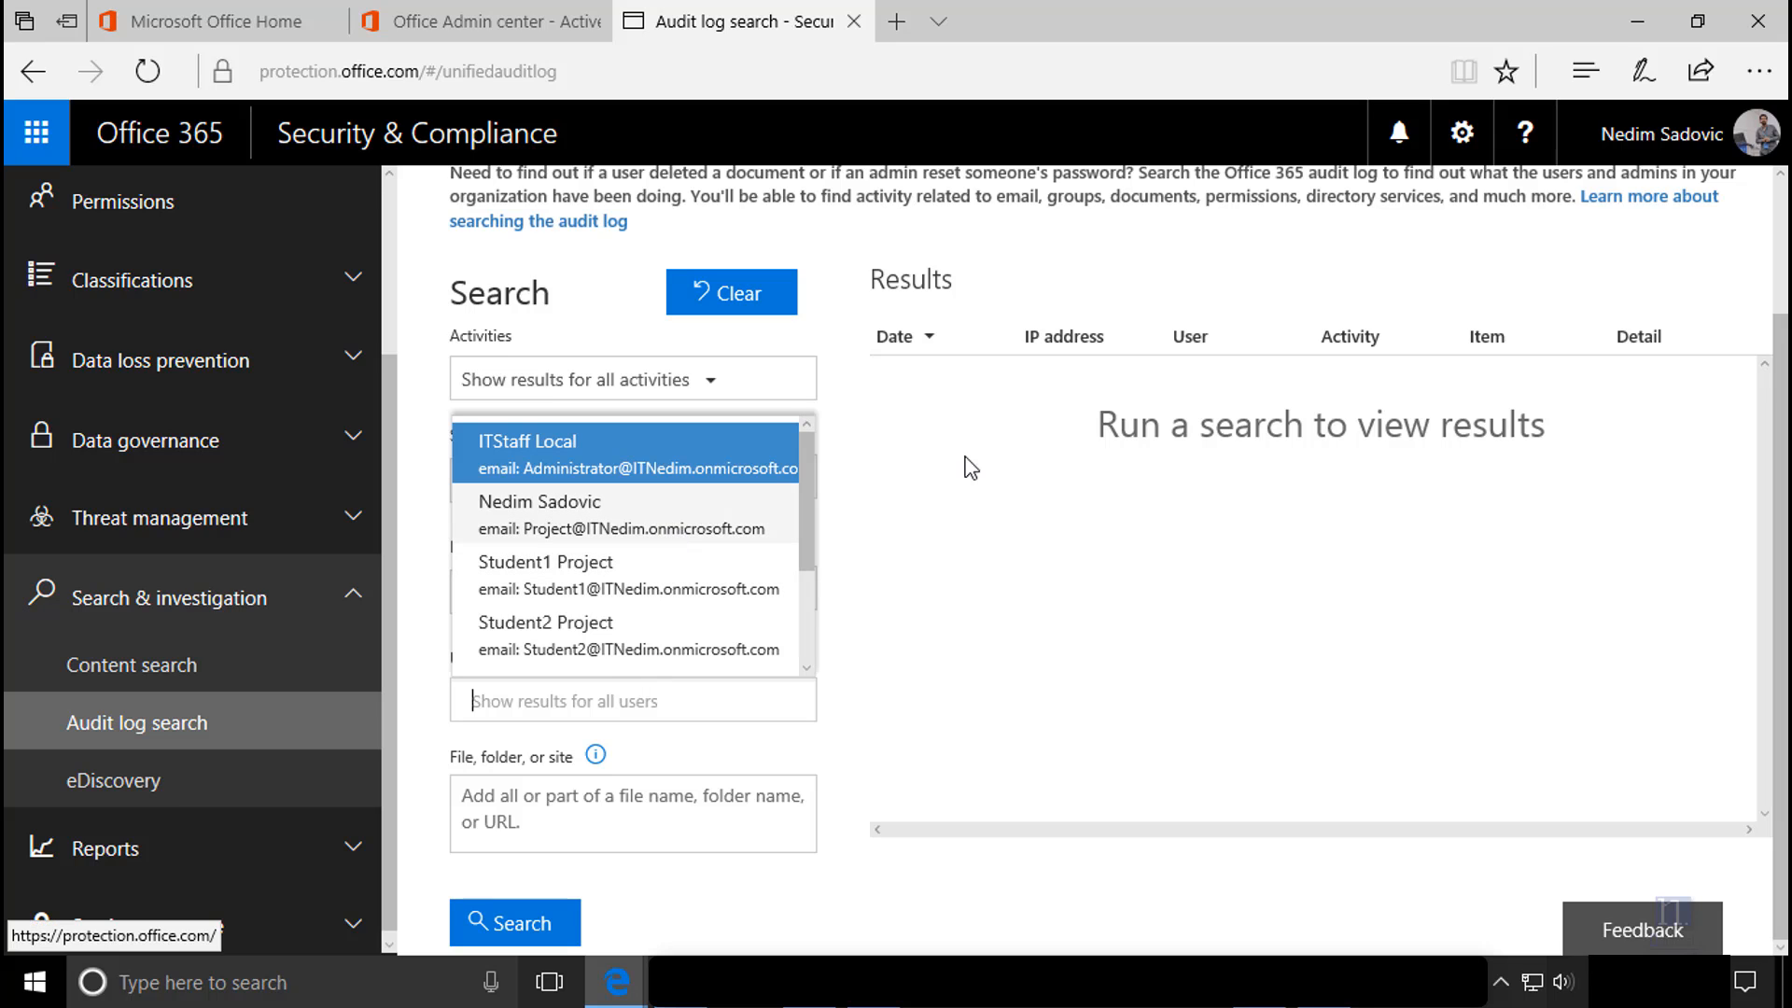
{"action": "left_click", "coordinate": [658, 699]}
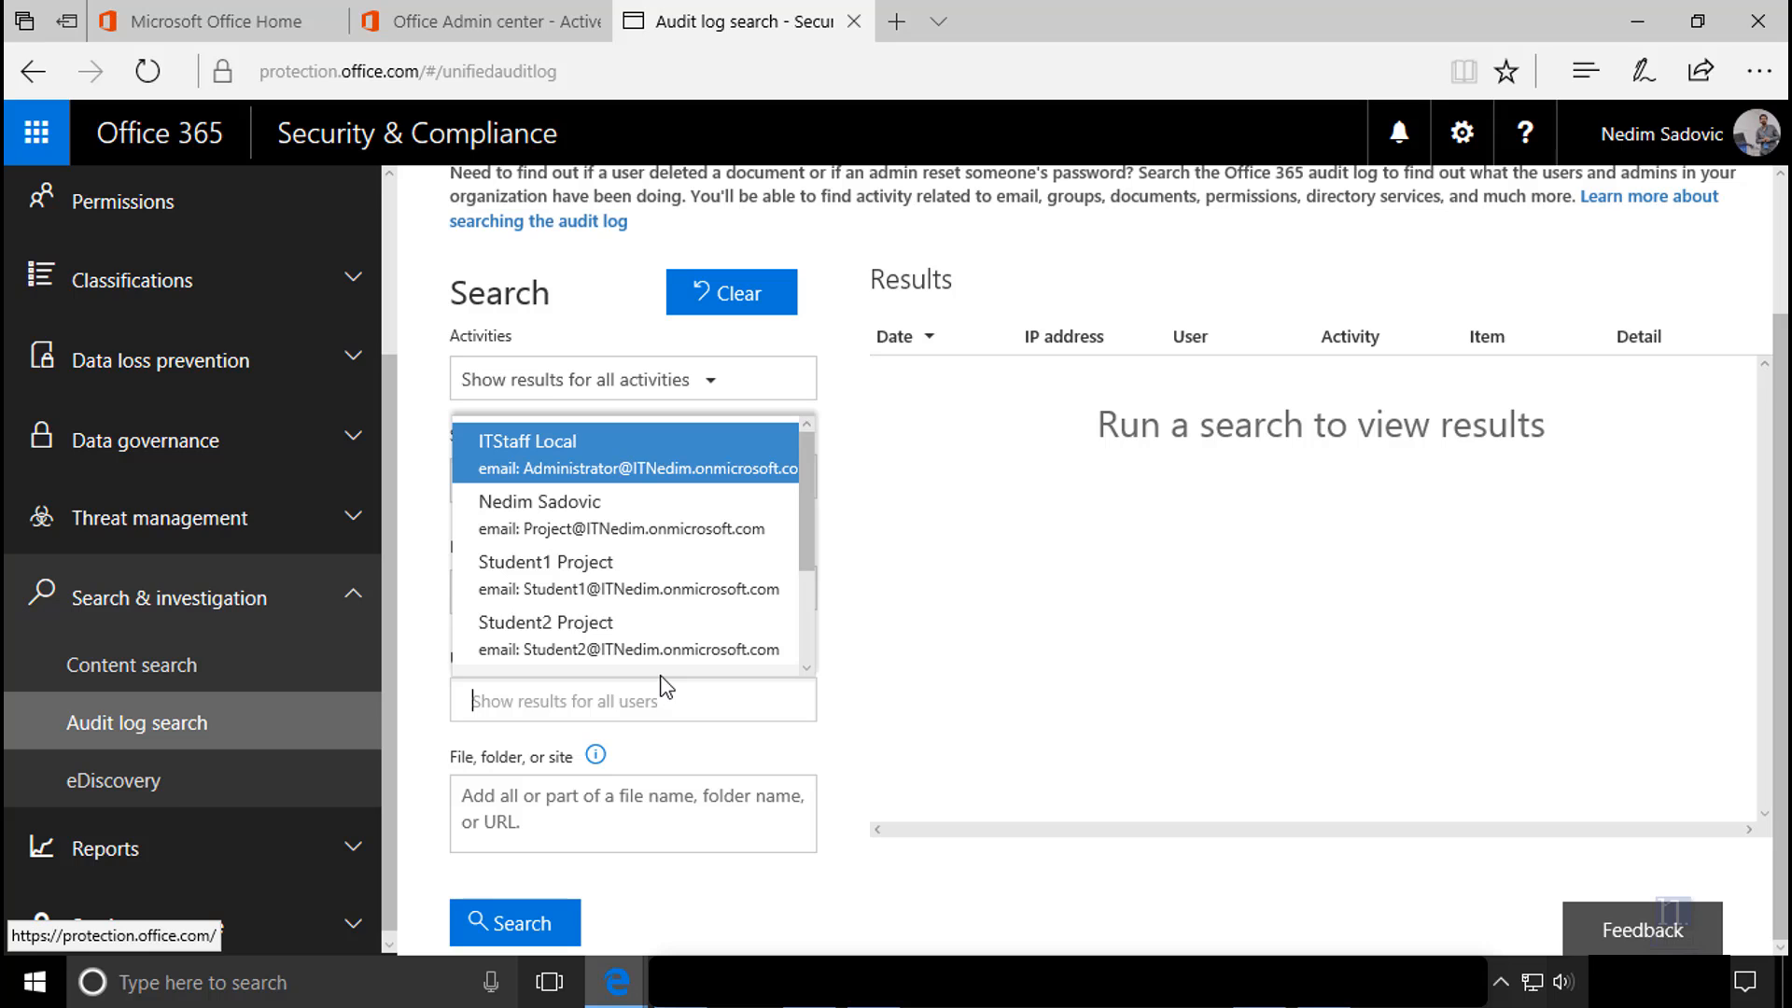
{"action": "type", "text": "ned"}
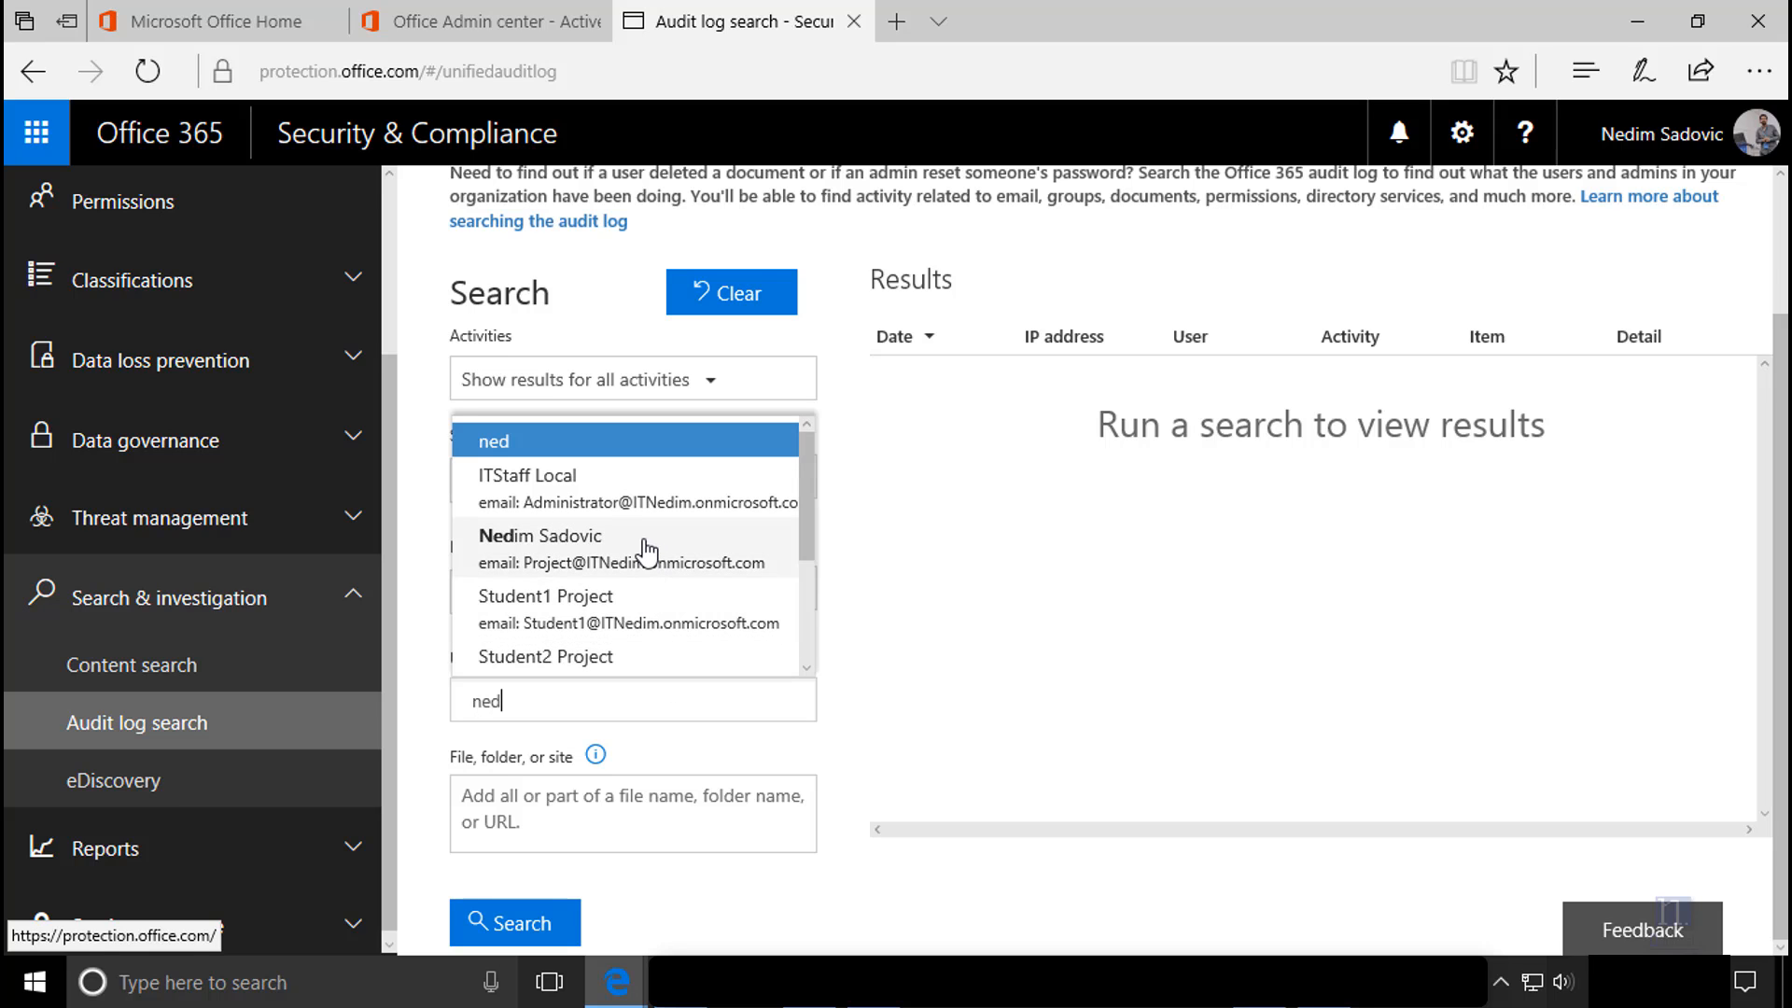
{"action": "left_click", "coordinate": [646, 549]}
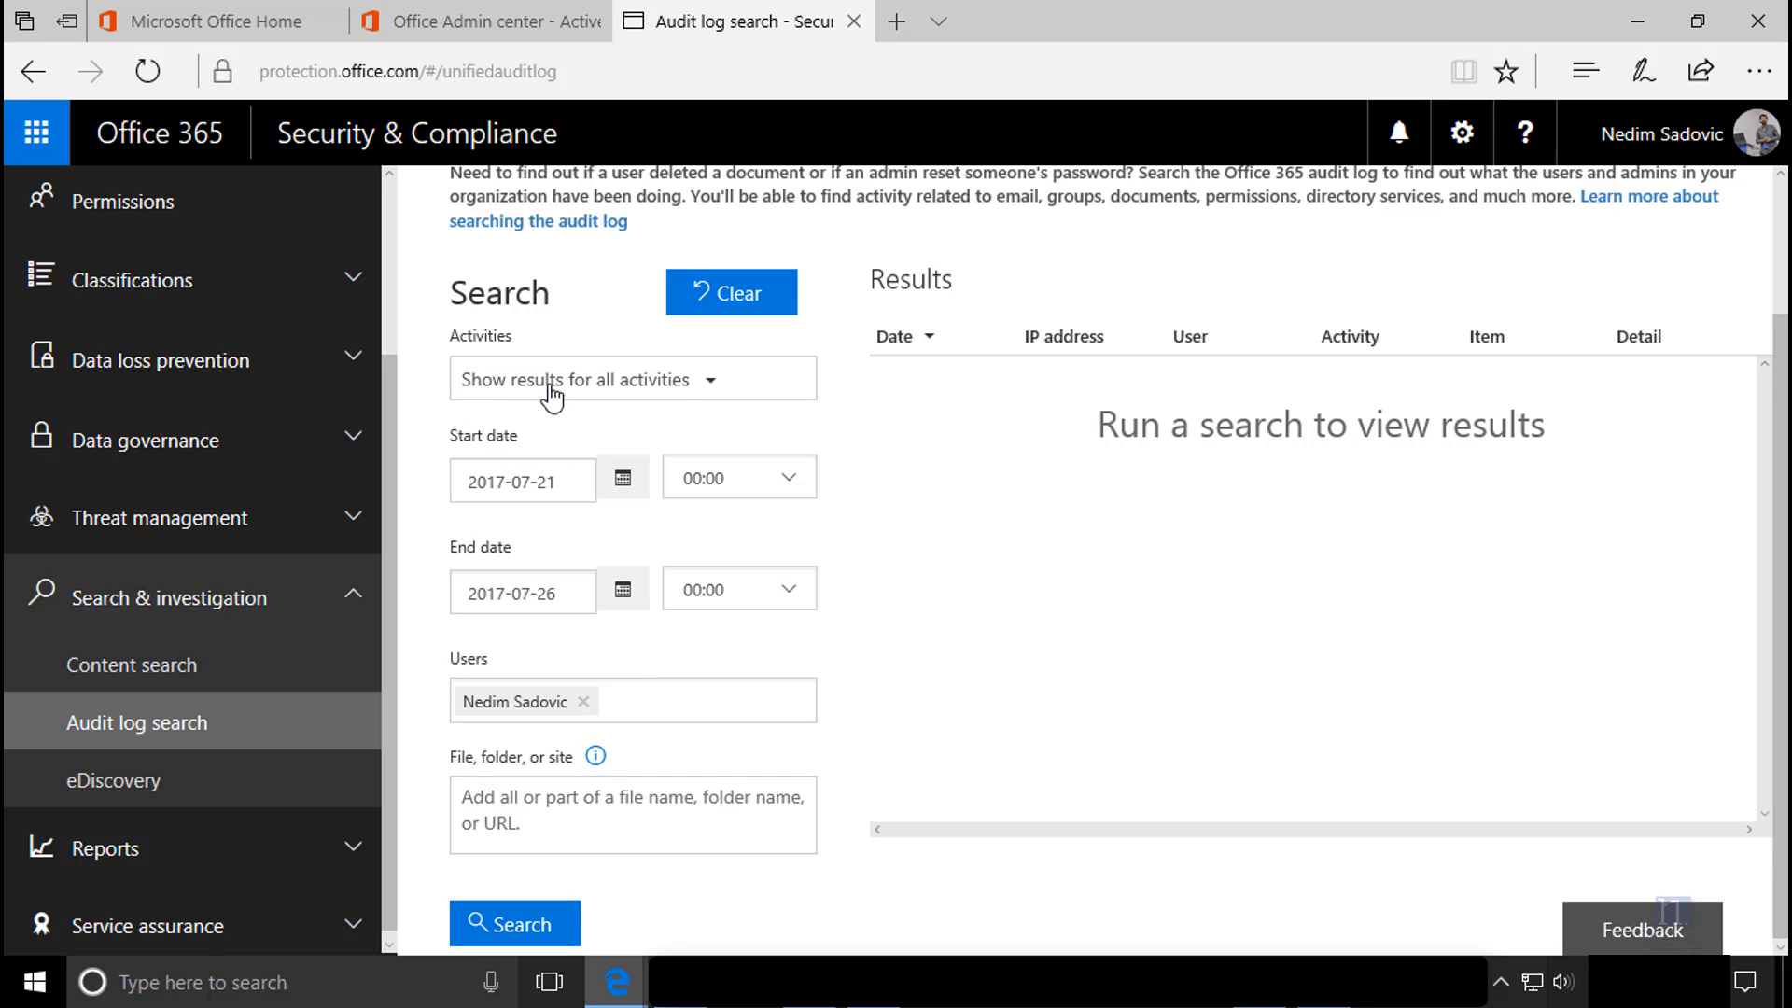
Step: Select the activities Modified file, Copied file, Viewed page, Uploaded file and Checked out file, and run the audit log search
{"action": "left_click", "coordinate": [695, 390]}
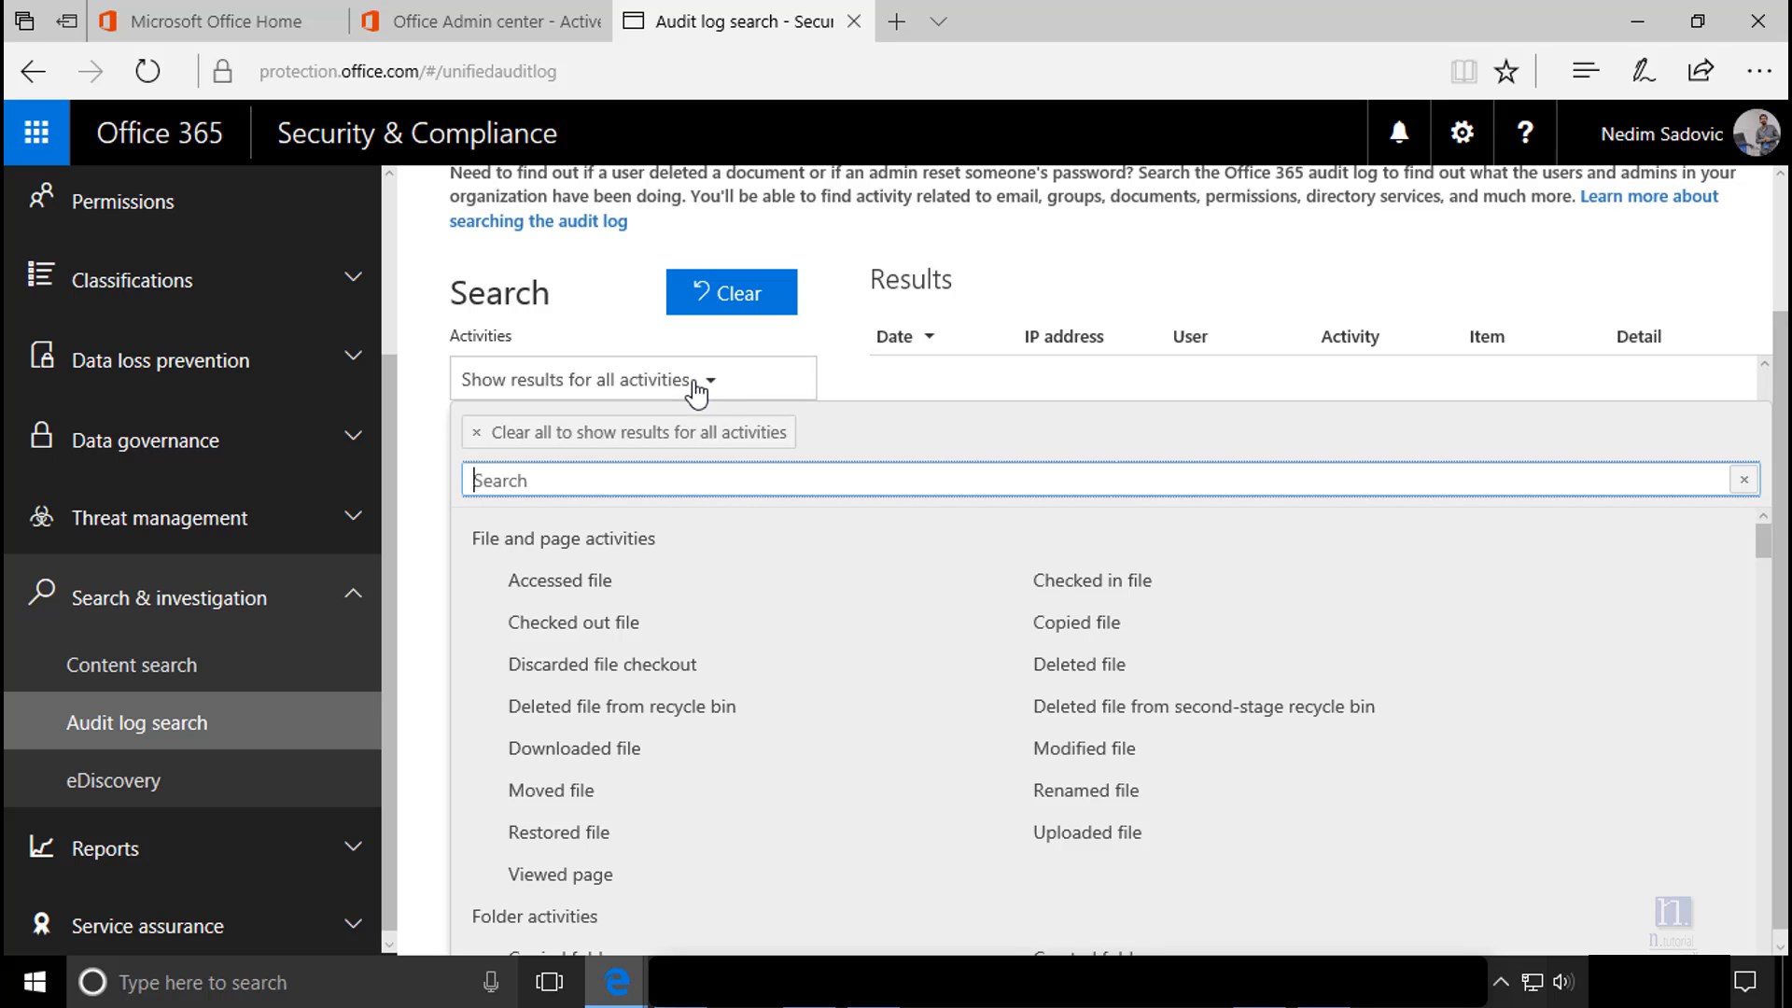
{"action": "left_click", "coordinate": [851, 752]}
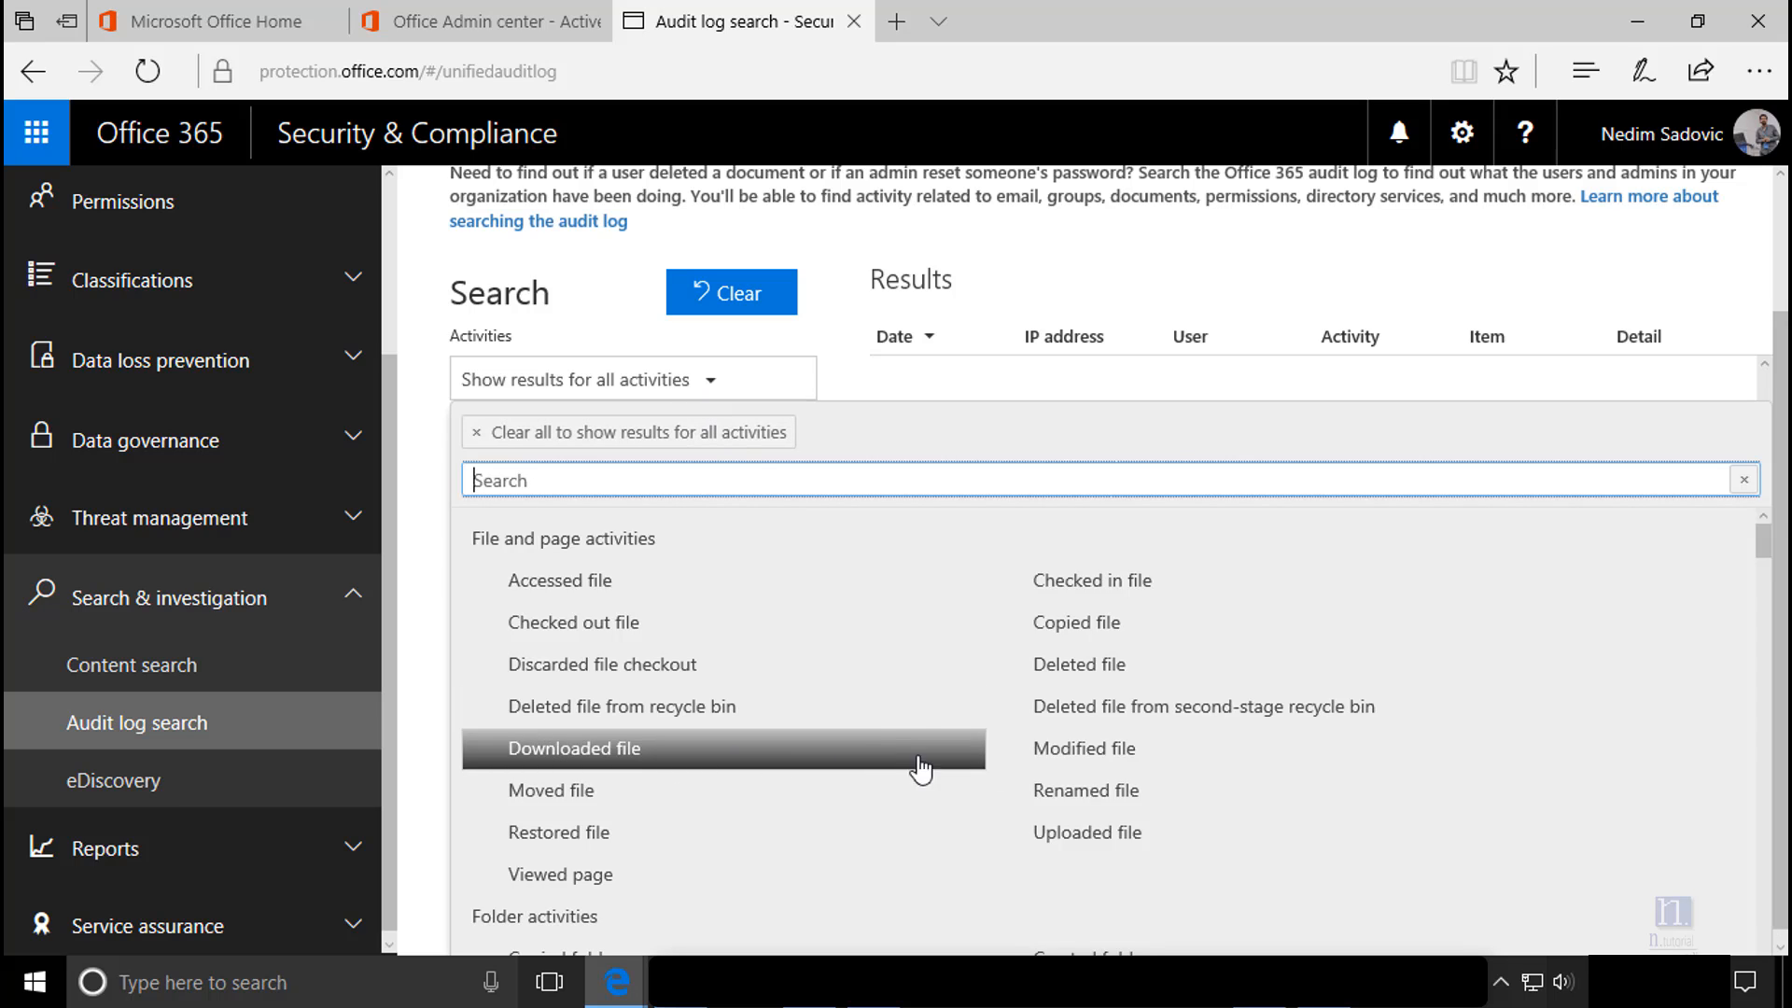
{"action": "left_click", "coordinate": [1138, 764]}
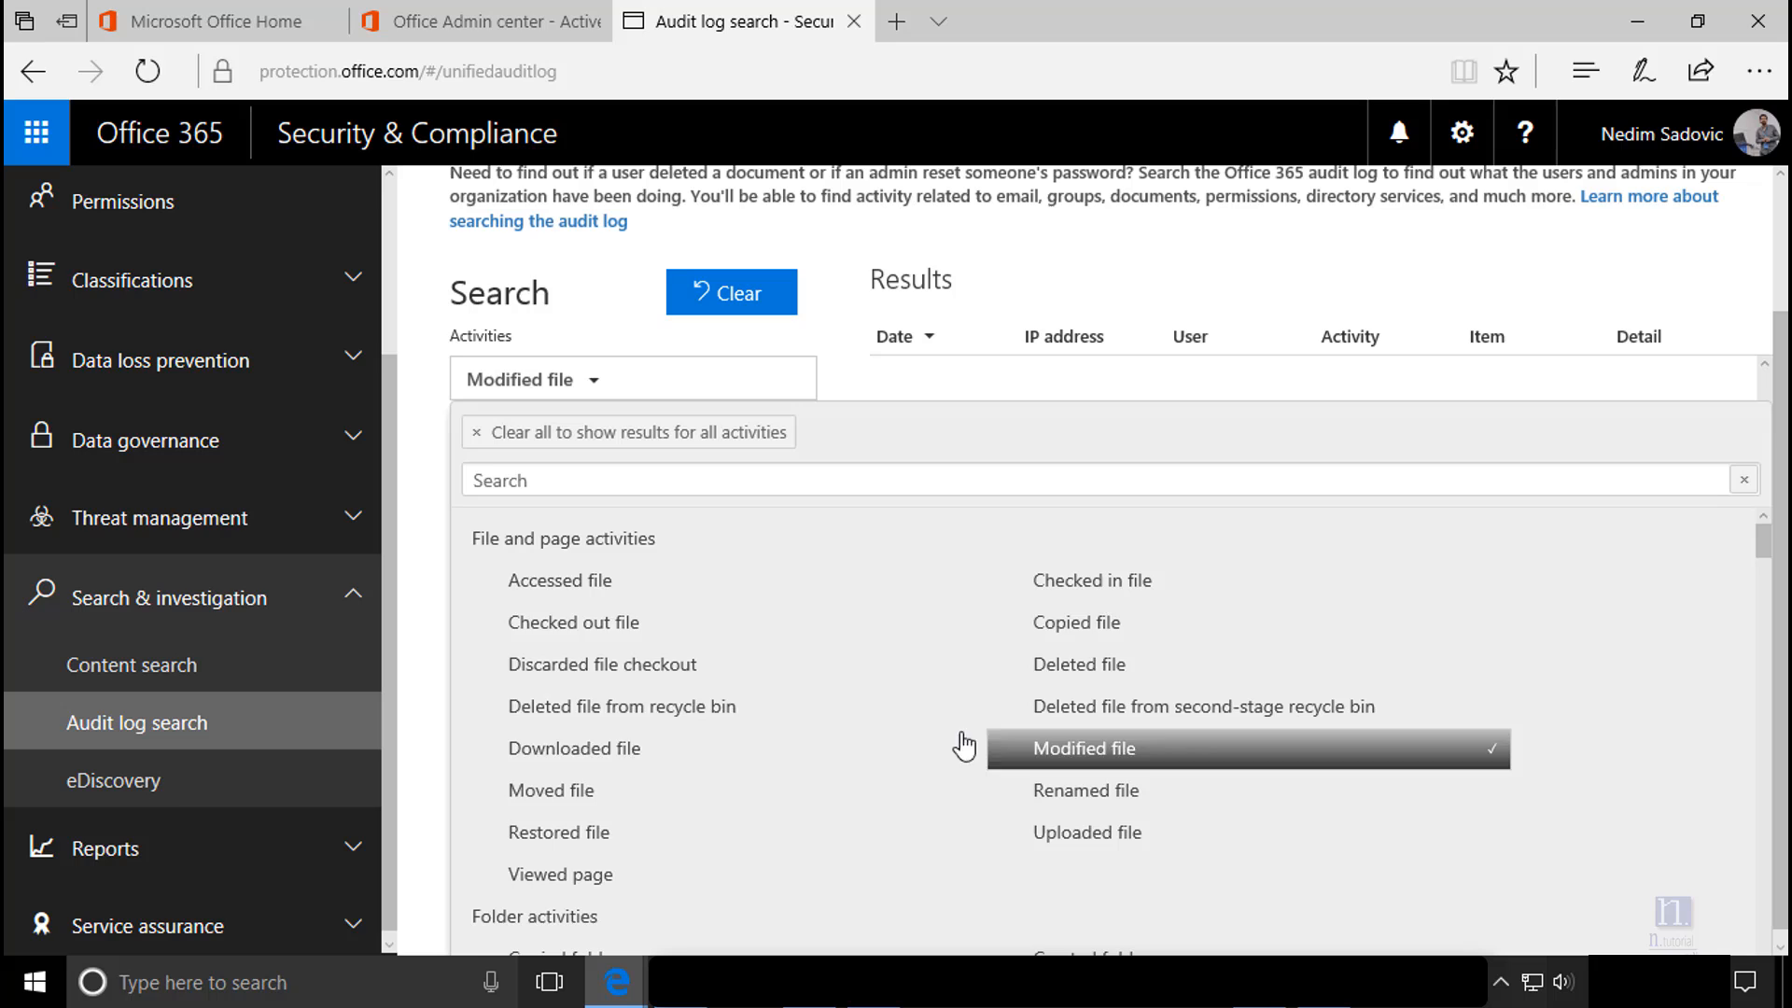
{"action": "left_click", "coordinate": [1061, 630]}
{"action": "left_click", "coordinate": [635, 877]}
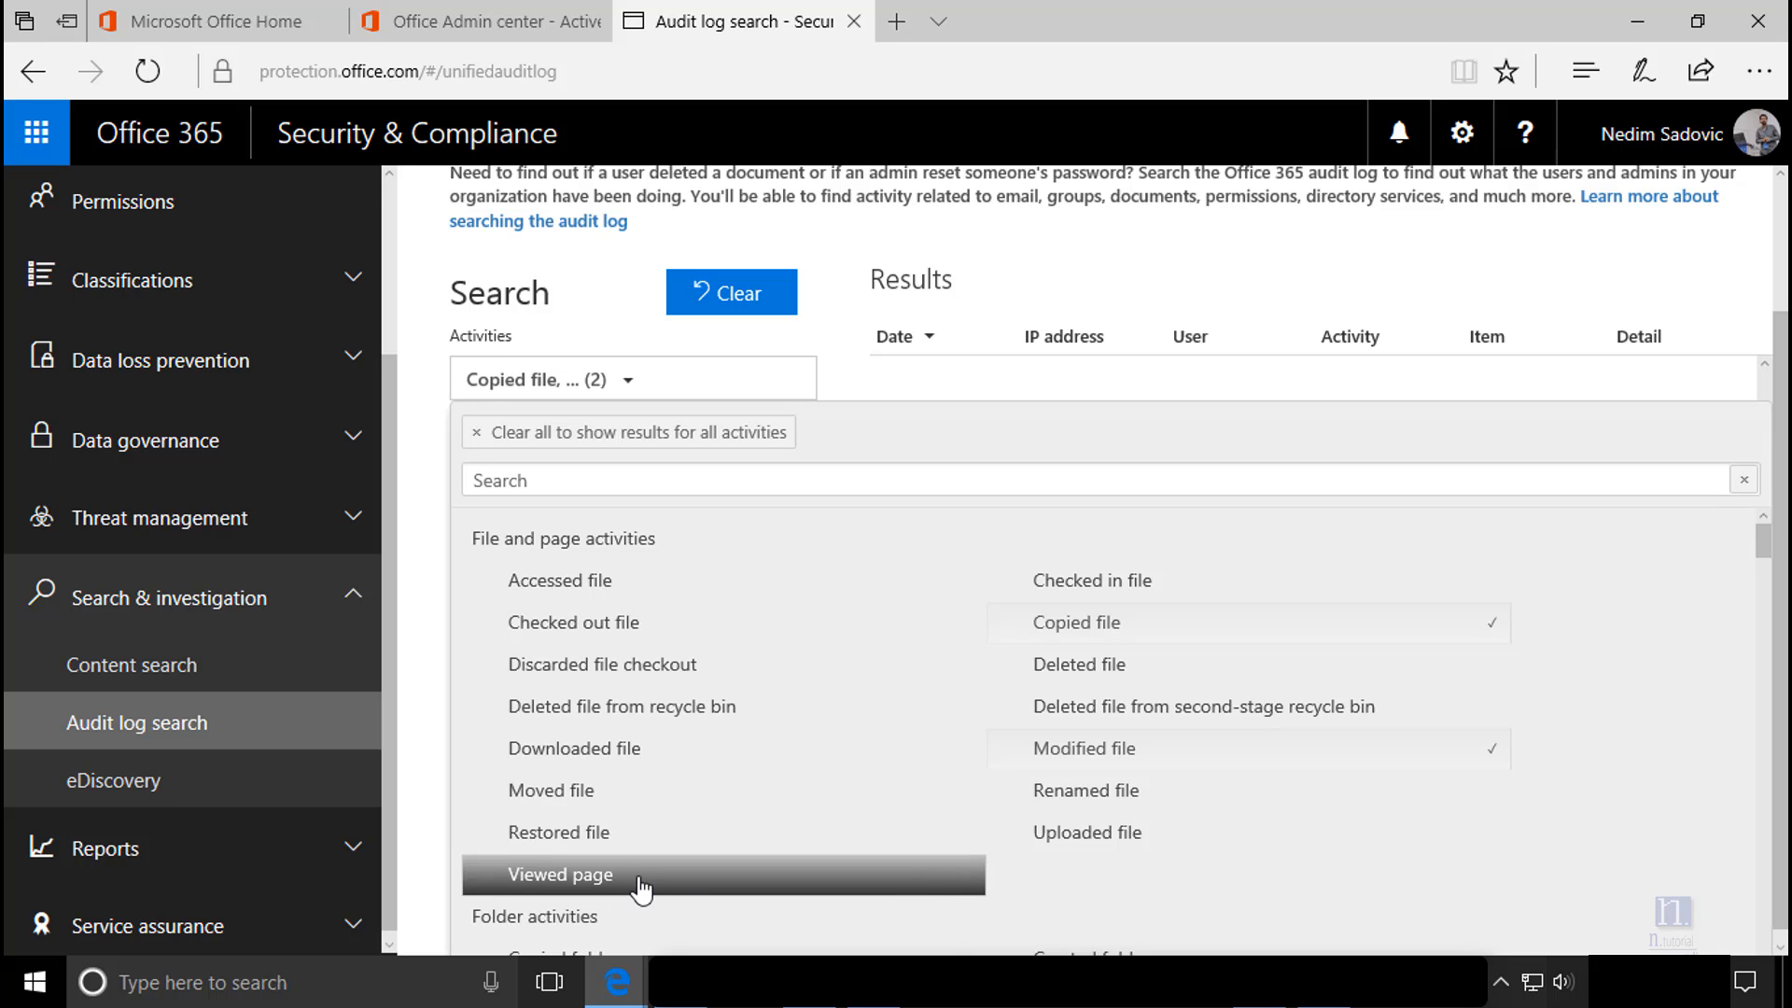
{"action": "left_click", "coordinate": [1060, 849]}
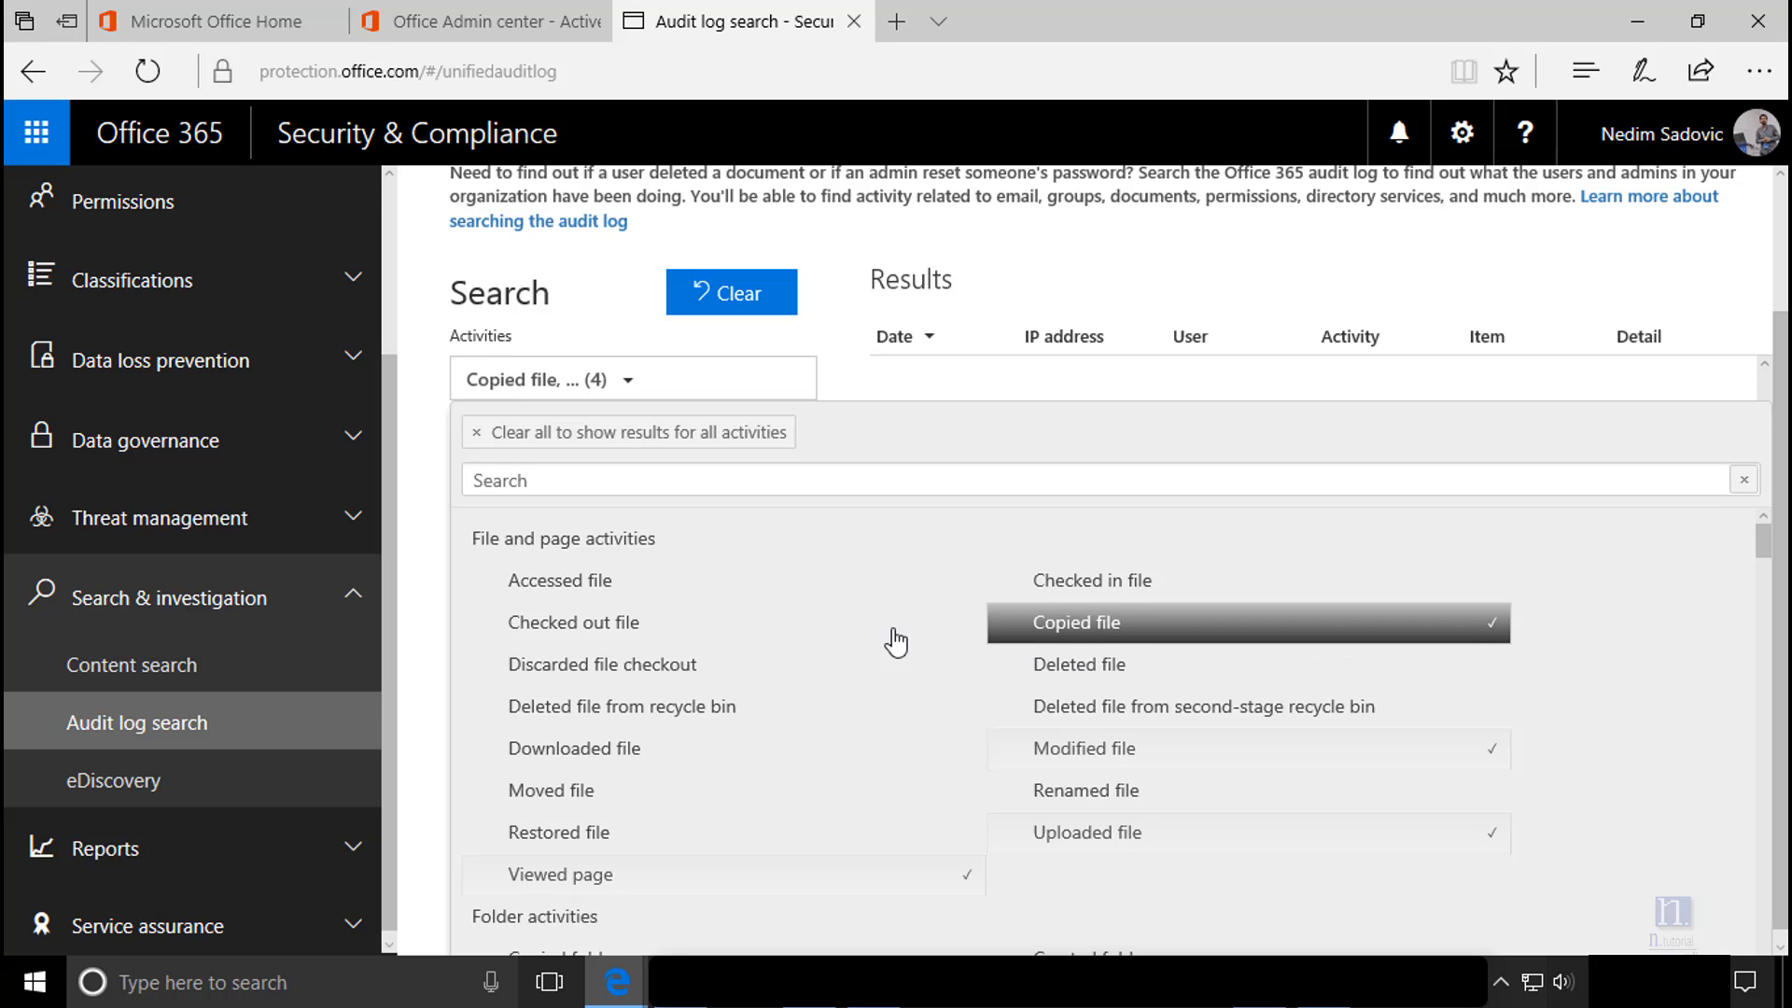
{"action": "left_click", "coordinate": [655, 628]}
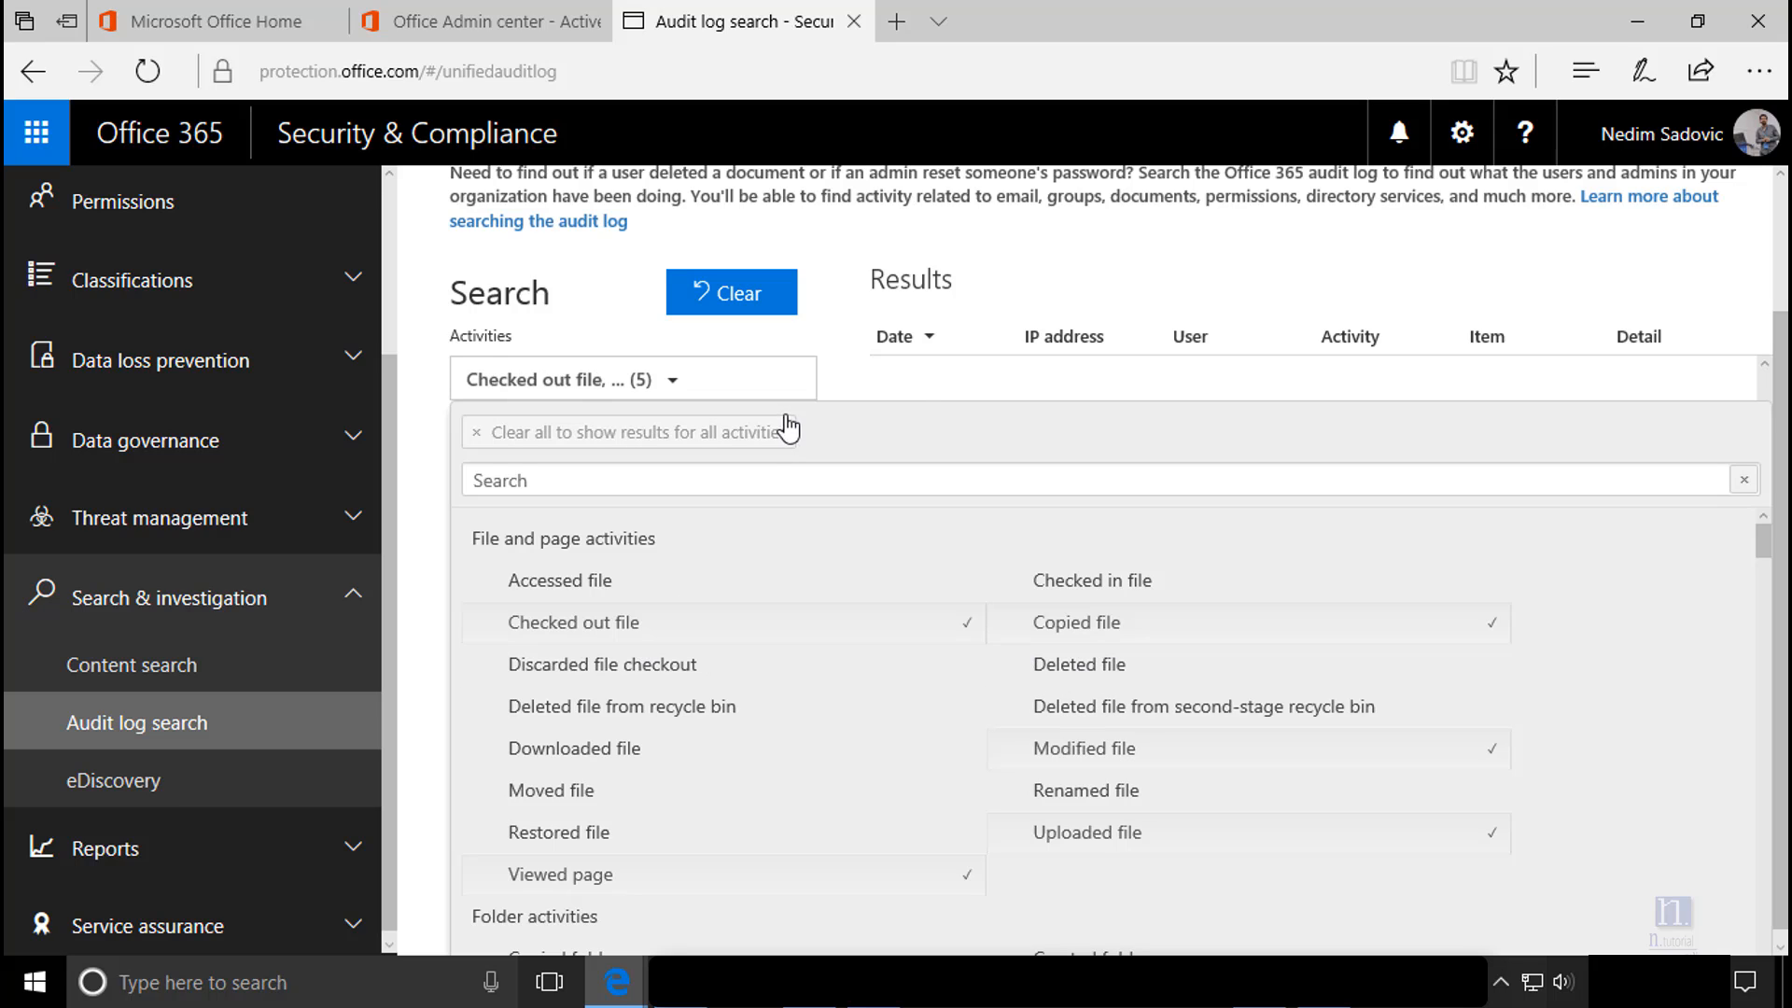
{"action": "left_click", "coordinate": [849, 385]}
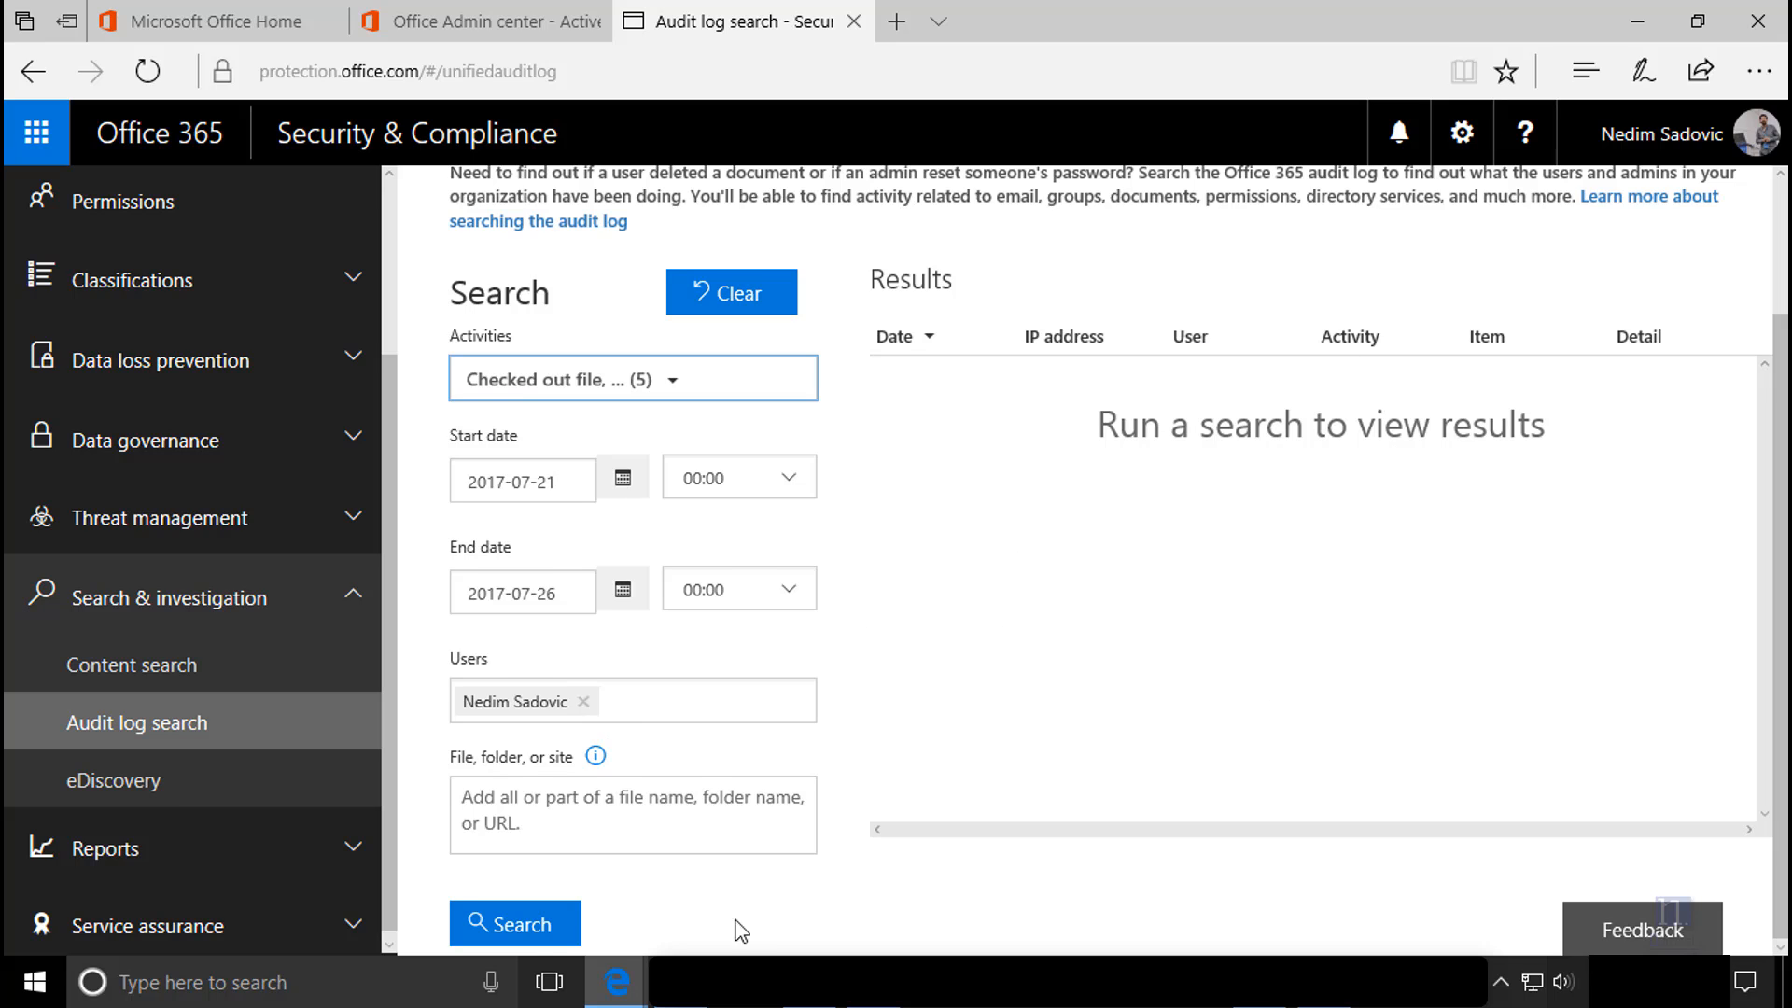
{"action": "left_click", "coordinate": [523, 926]}
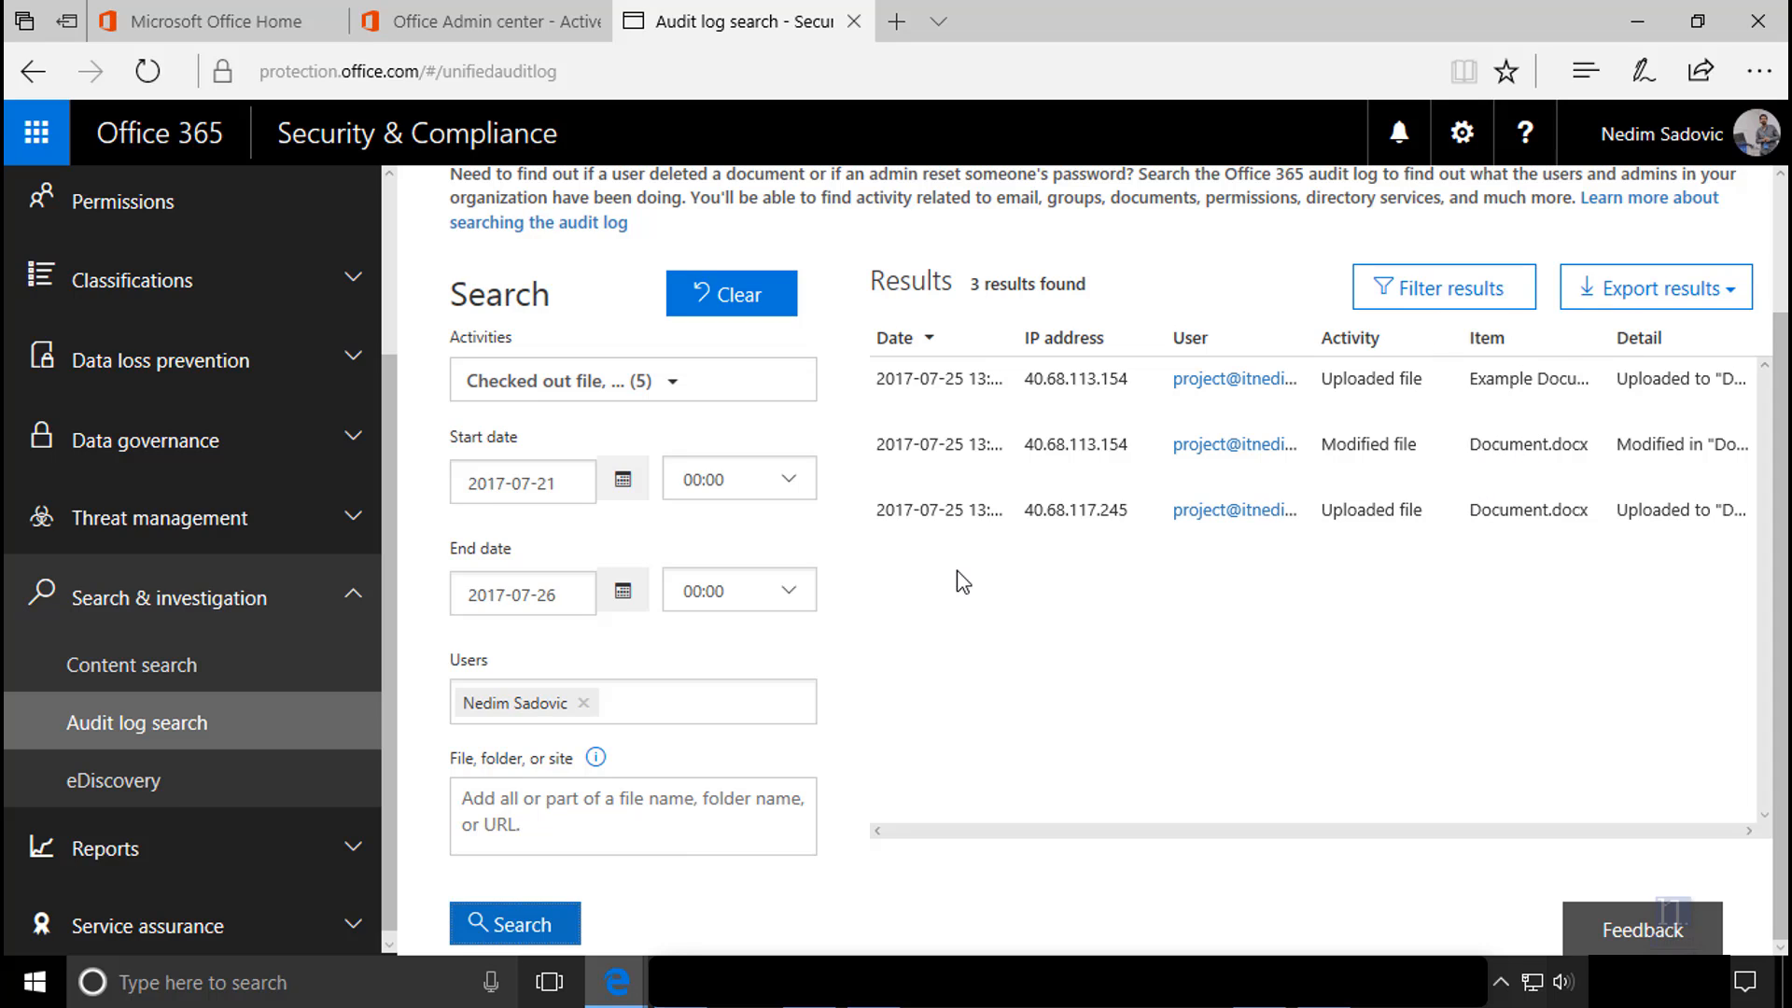
Step: Replace the user in the audit log search with Student1 Project and run the search again
{"action": "left_click", "coordinate": [584, 705]}
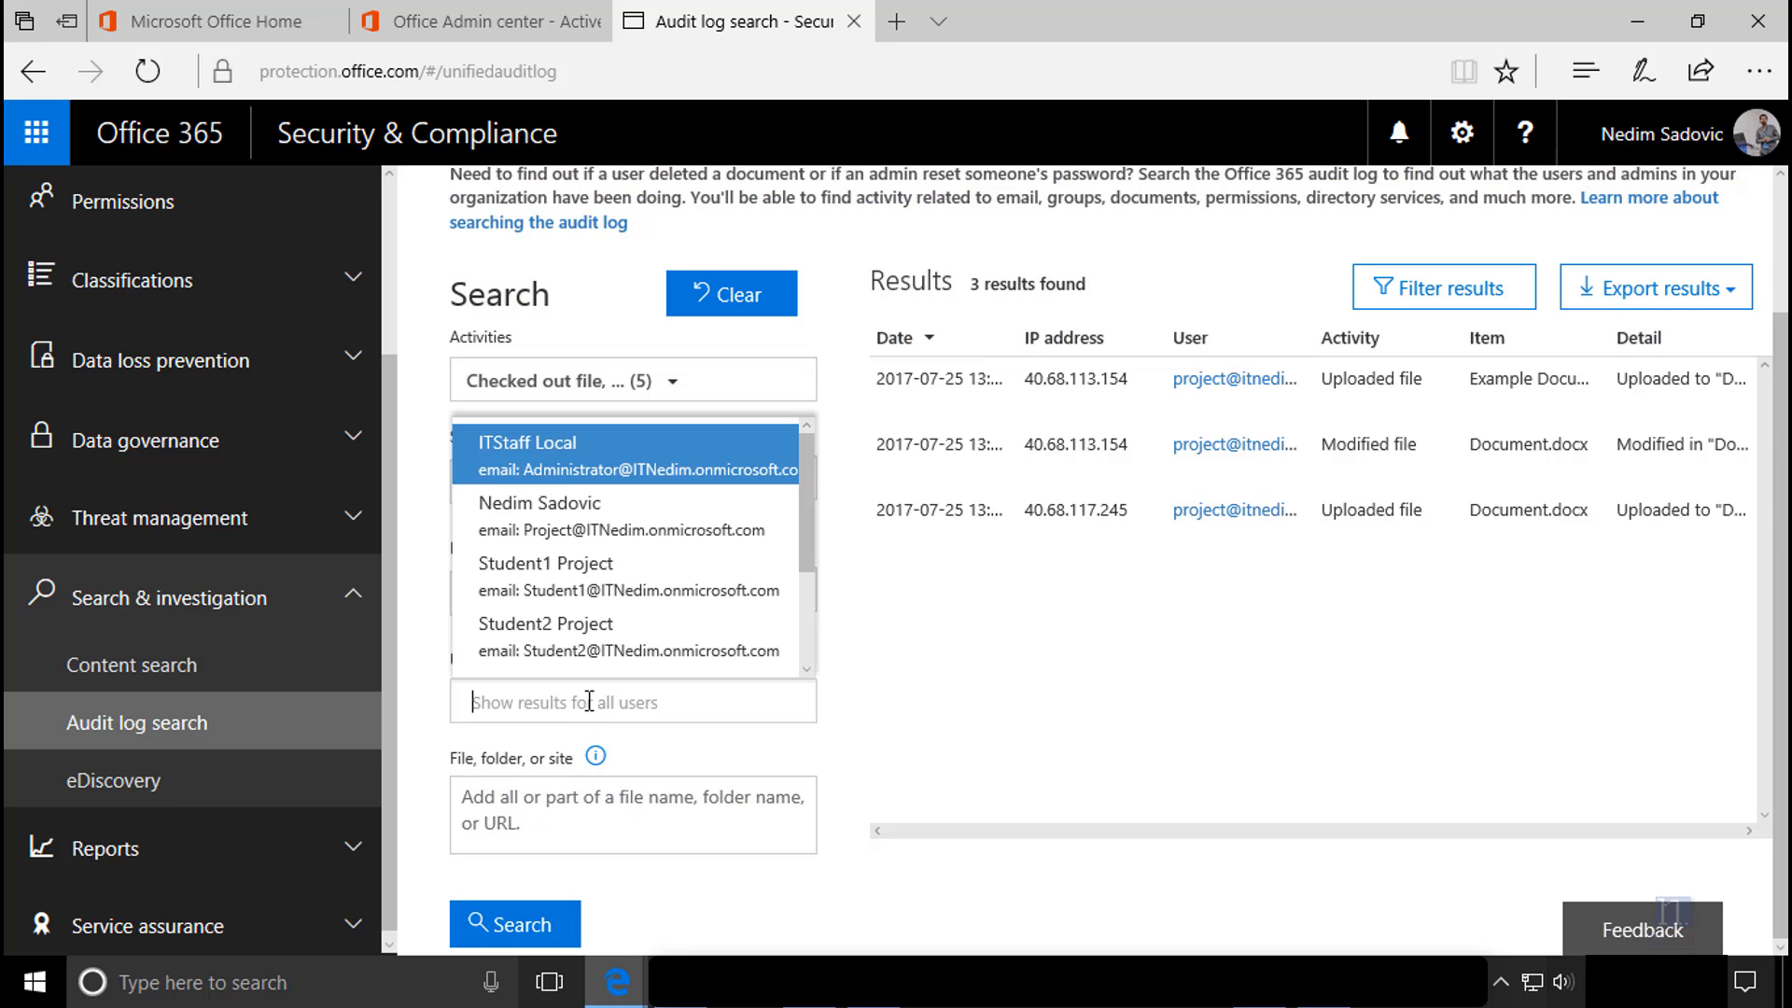
{"action": "type", "text": "s"}
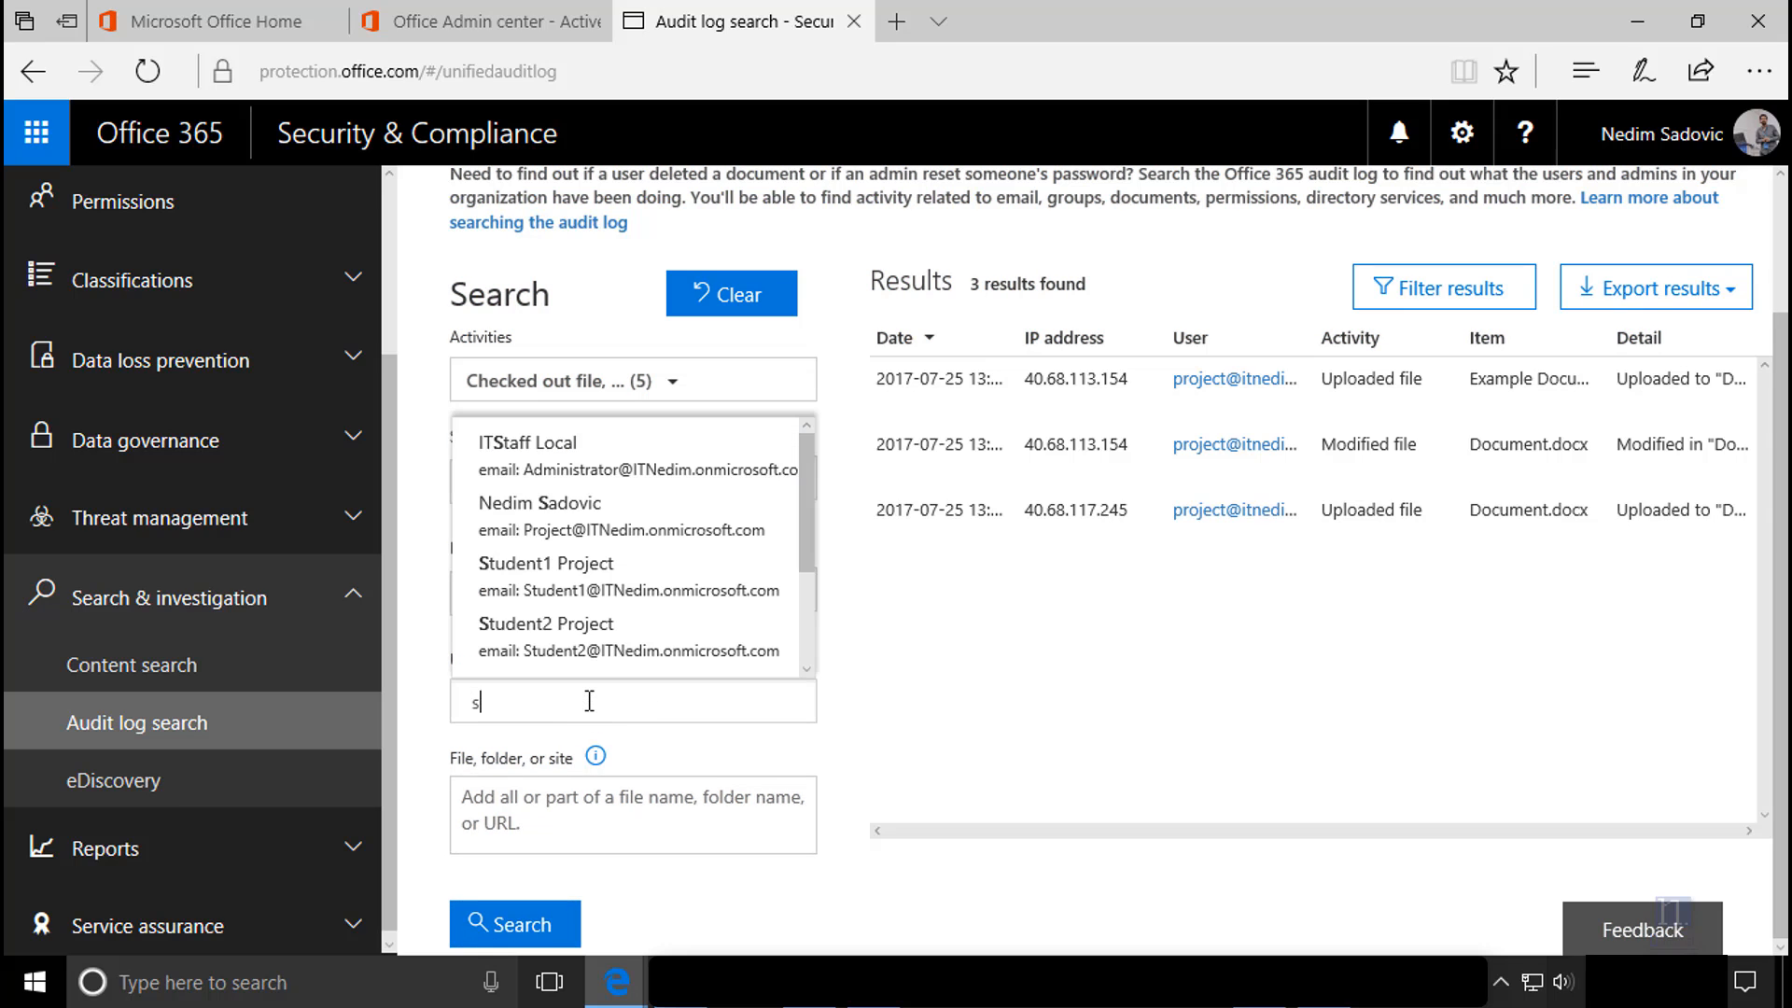
{"action": "type", "text": "tudent"}
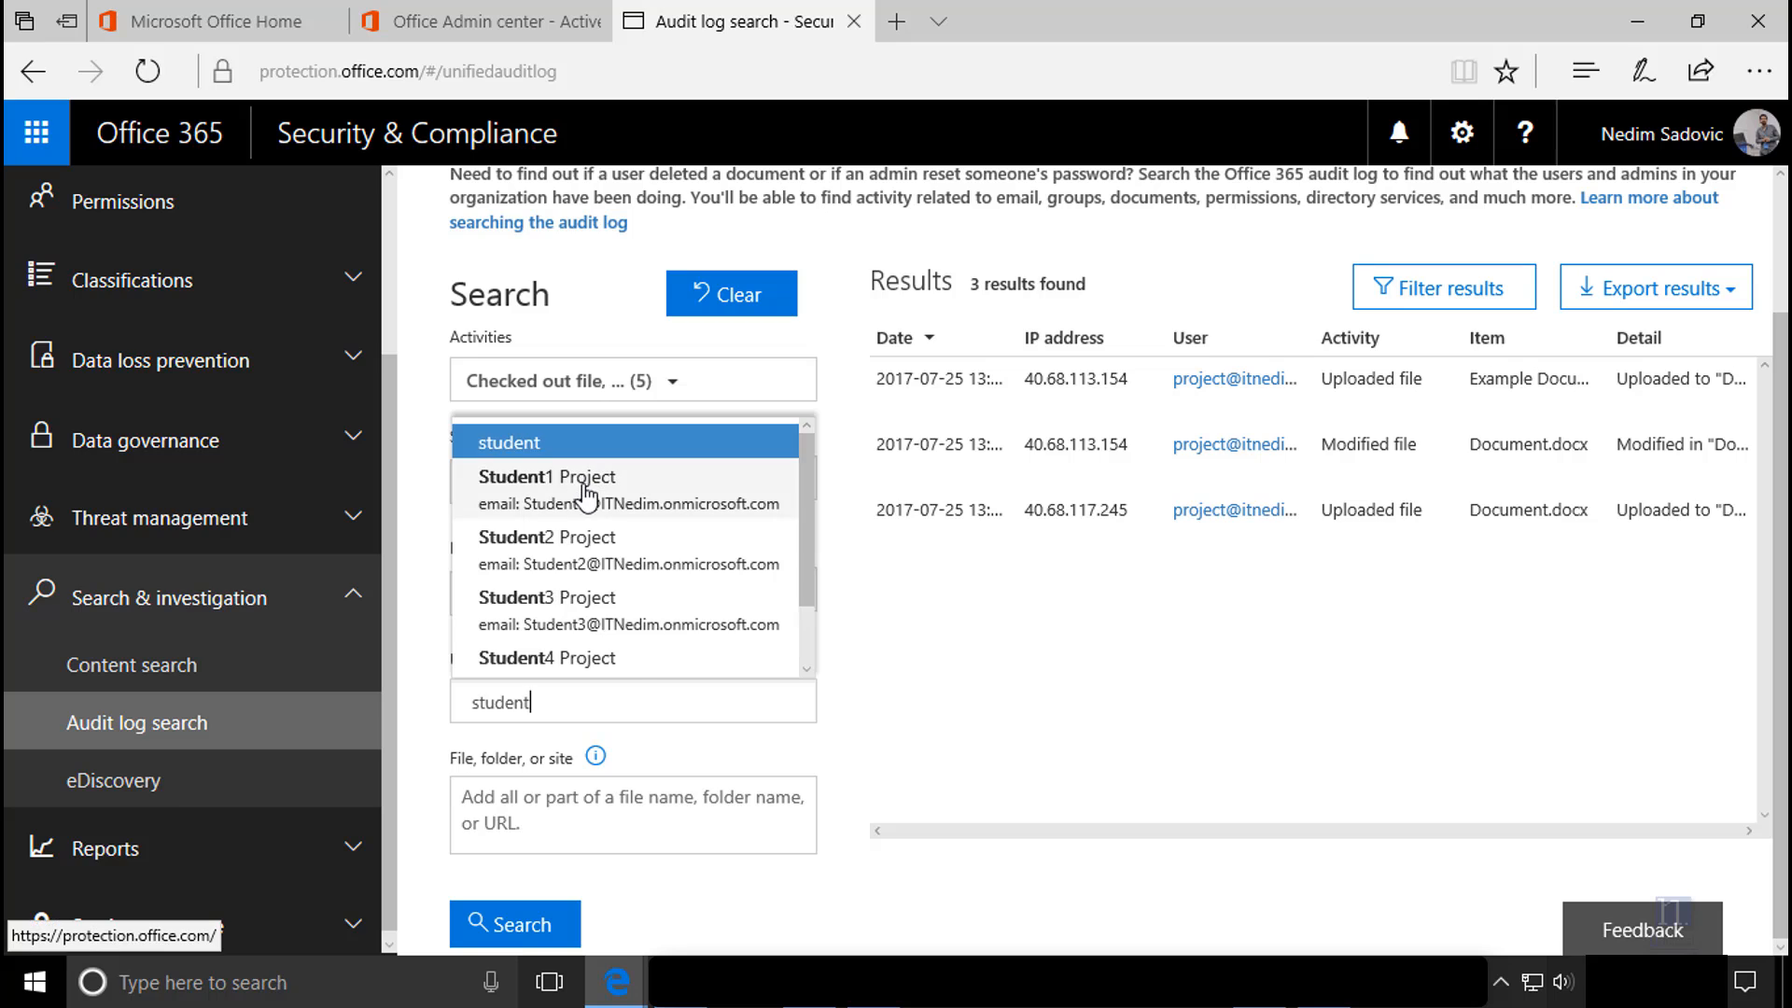
{"action": "left_click", "coordinate": [594, 495]}
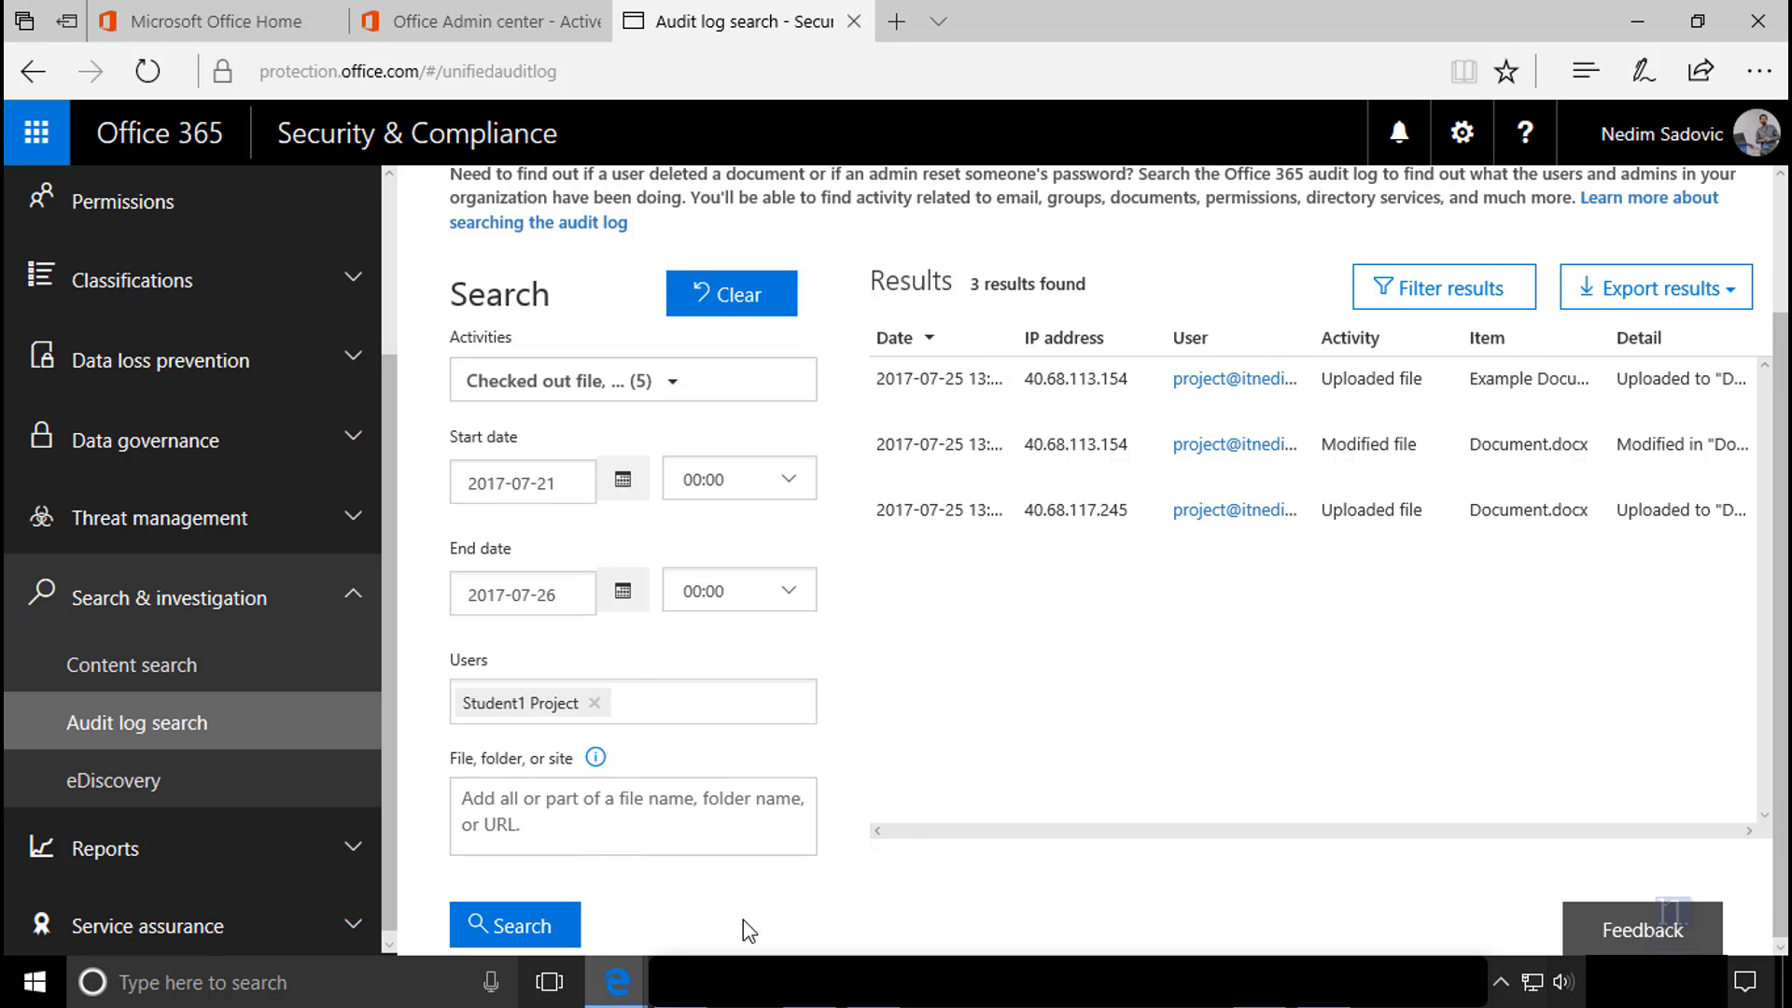
{"action": "left_click", "coordinate": [518, 924]}
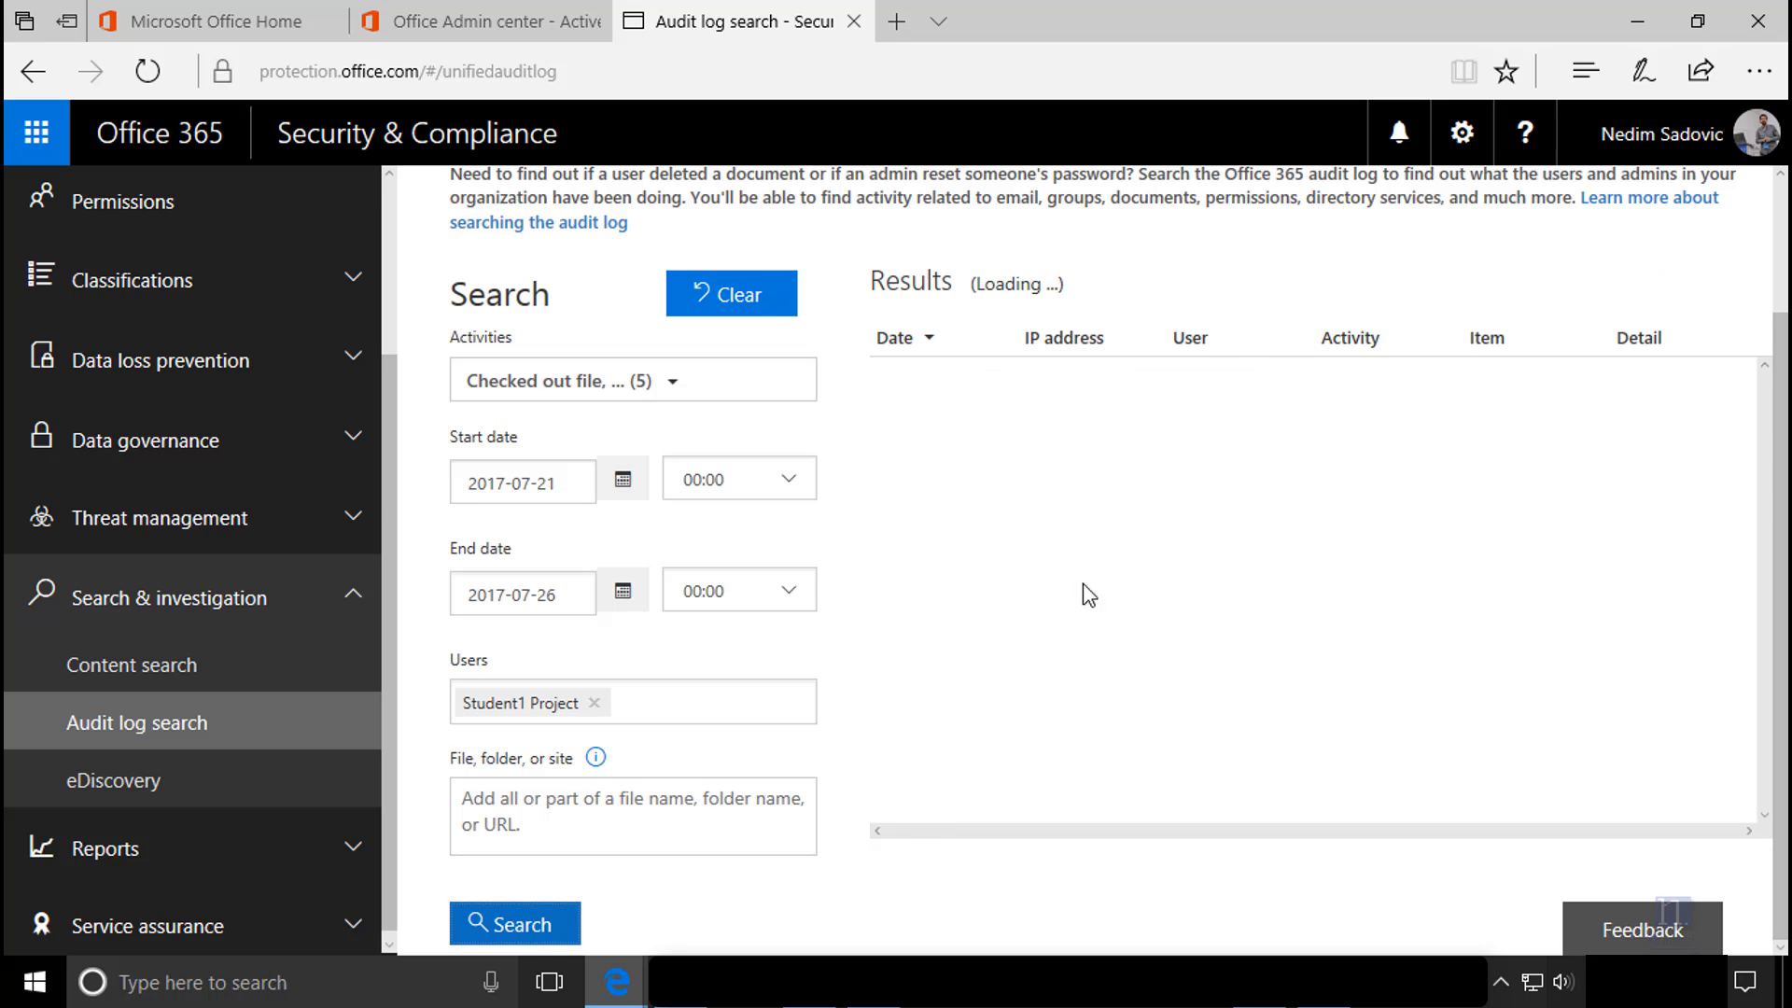